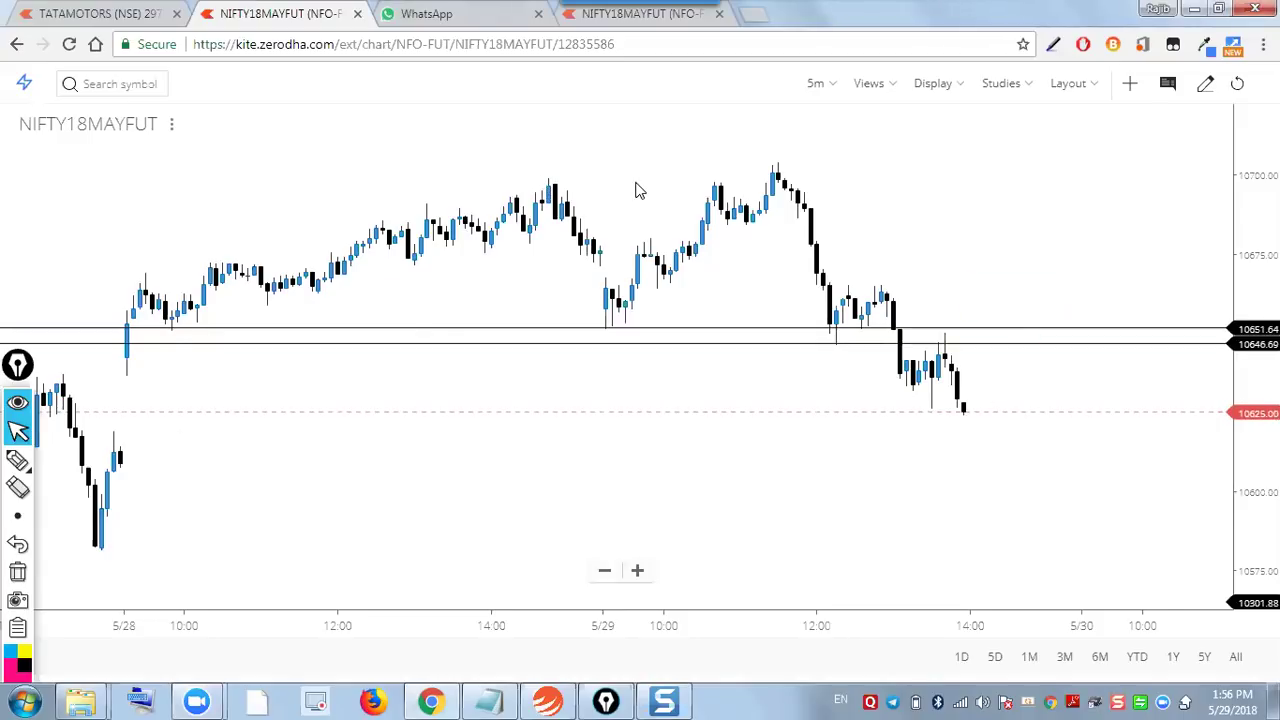
# Pick the freehand pen, draw a test pink stroke near the last candles, and erase it
pyautogui.scroll(-3, 640, 190)
pyautogui.scroll(3, 400, 300)
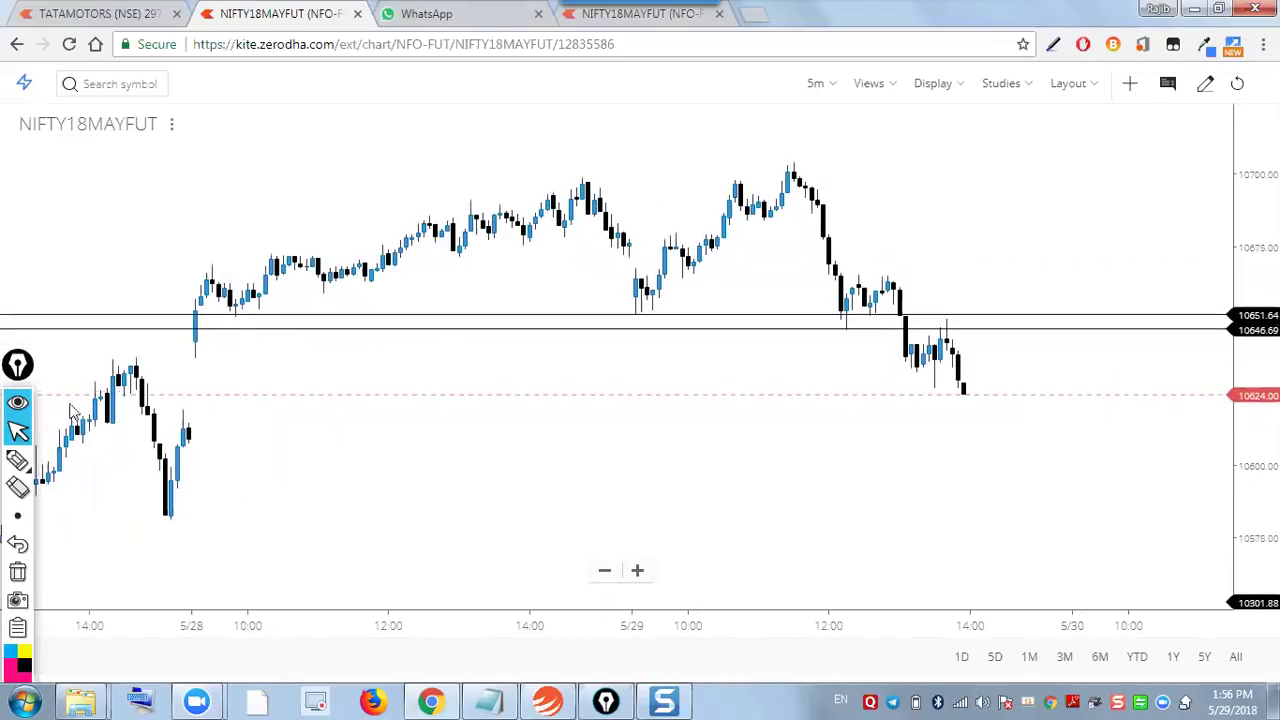
pyautogui.click(15, 462)
pyautogui.moveTo(947, 247)
pyautogui.mouseDown()
pyautogui.moveTo(936, 335)
pyautogui.moveTo(959, 316)
pyautogui.mouseUp()
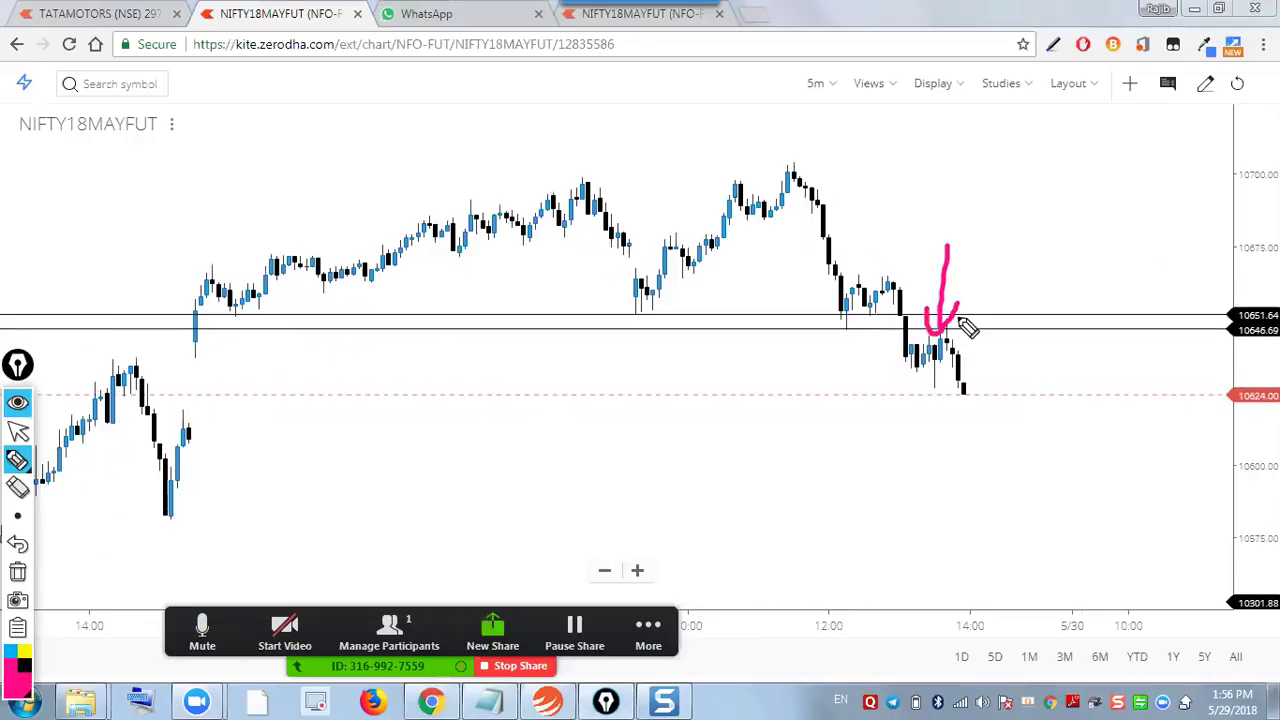
pyautogui.click(17, 571)
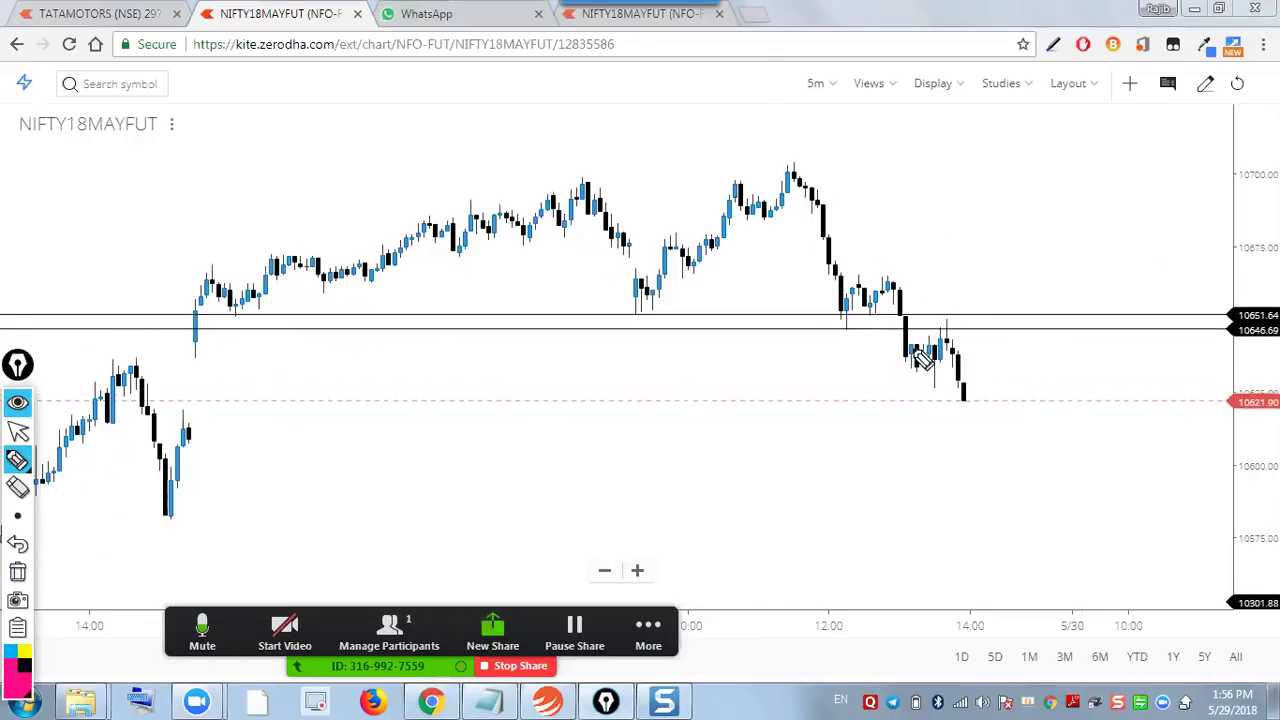
# Circle both support touches near 10651, add a line and downward arrow, then clear them
pyautogui.moveTo(238, 310); pyautogui.dragTo(234, 312)
pyautogui.moveTo(650, 304)
pyautogui.mouseDown()
pyautogui.moveTo(632, 320)
pyautogui.moveTo(637, 311)
pyautogui.mouseUp()
pyautogui.moveTo(238, 318); pyautogui.dragTo(980, 313)
pyautogui.moveTo(961, 216)
pyautogui.mouseDown()
pyautogui.moveTo(955, 303)
pyautogui.moveTo(980, 280)
pyautogui.mouseUp()
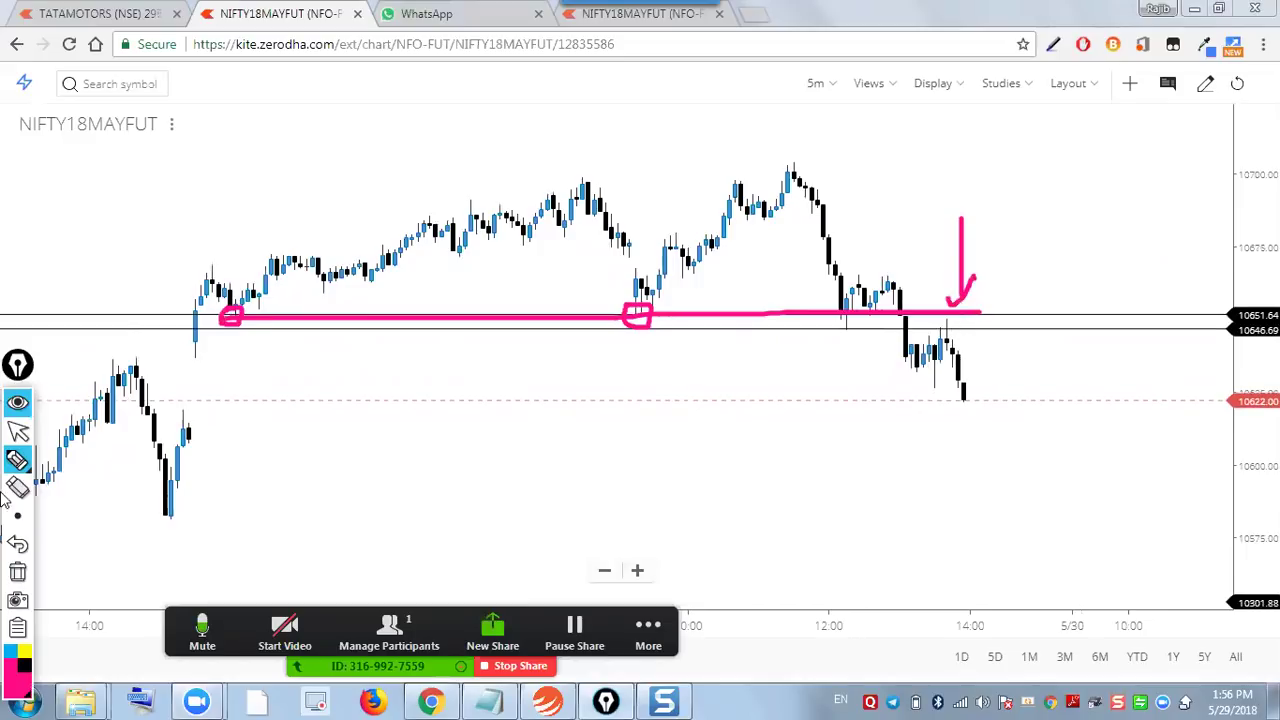
pyautogui.click(17, 571)
pyautogui.click(17, 430)
# Glance at the hourly NIFTY chart tab, then return to the 5-minute chart tab
pyautogui.scroll(-5, 603, 515)
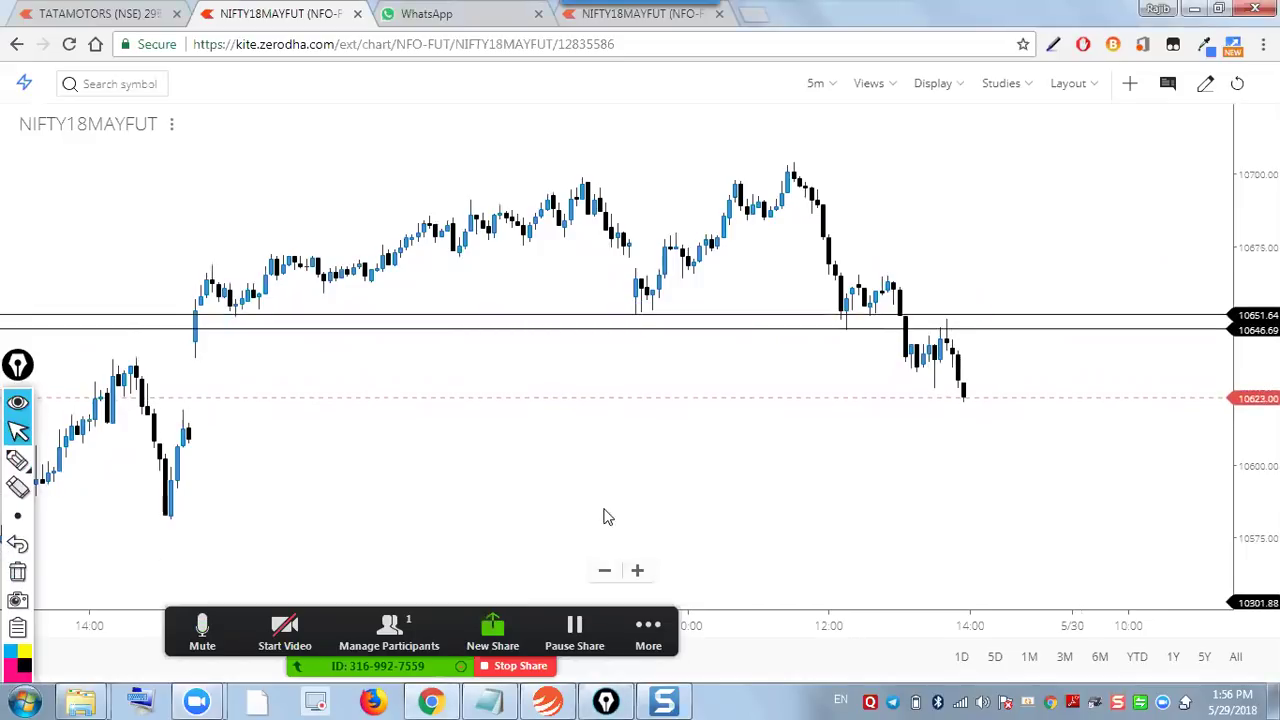
pyautogui.click(598, 20)
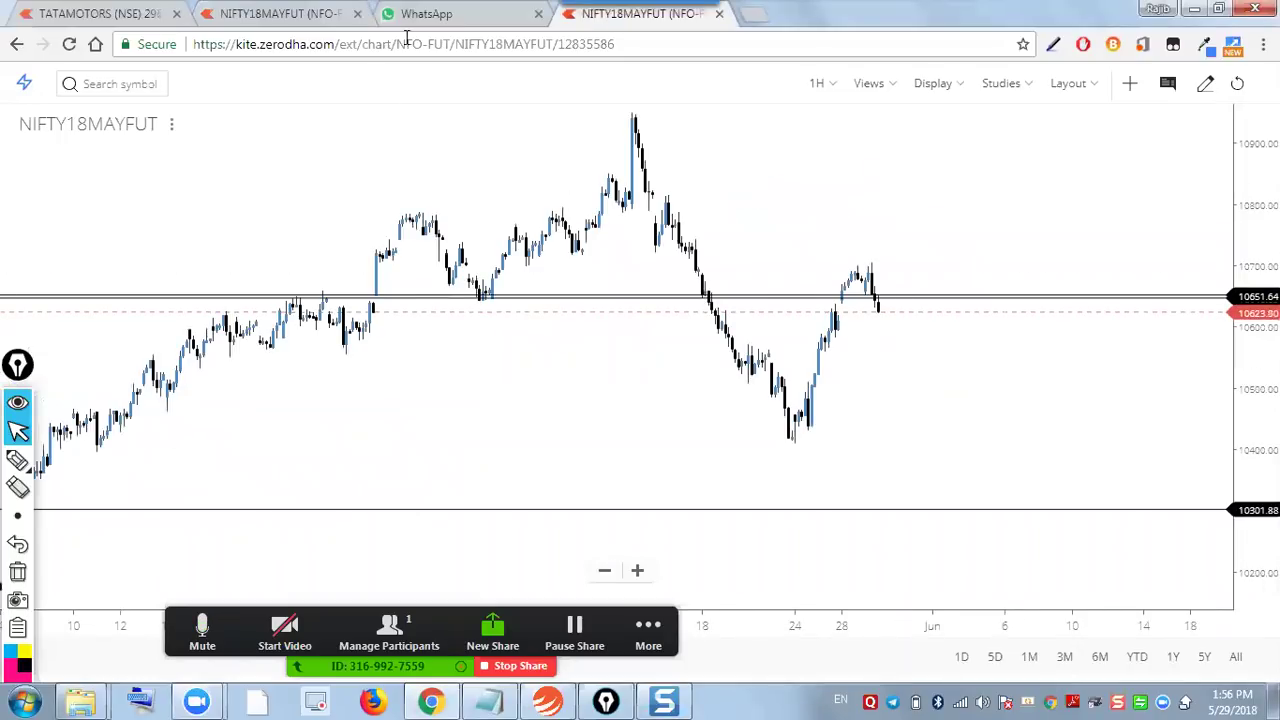
pyautogui.click(430, 14)
pyautogui.click(280, 14)
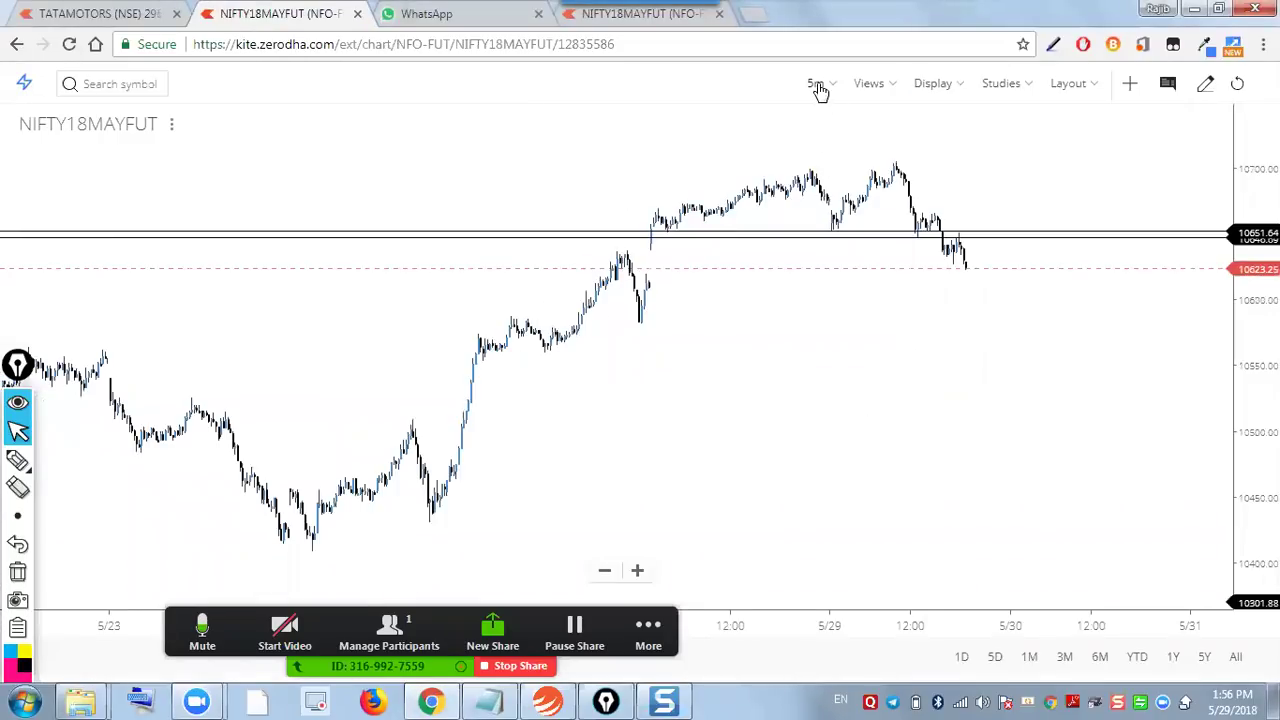
# Switch the NIFTY18MAYFUT chart interval to 15-minute candles
pyautogui.click(818, 85)
pyautogui.click(828, 250)
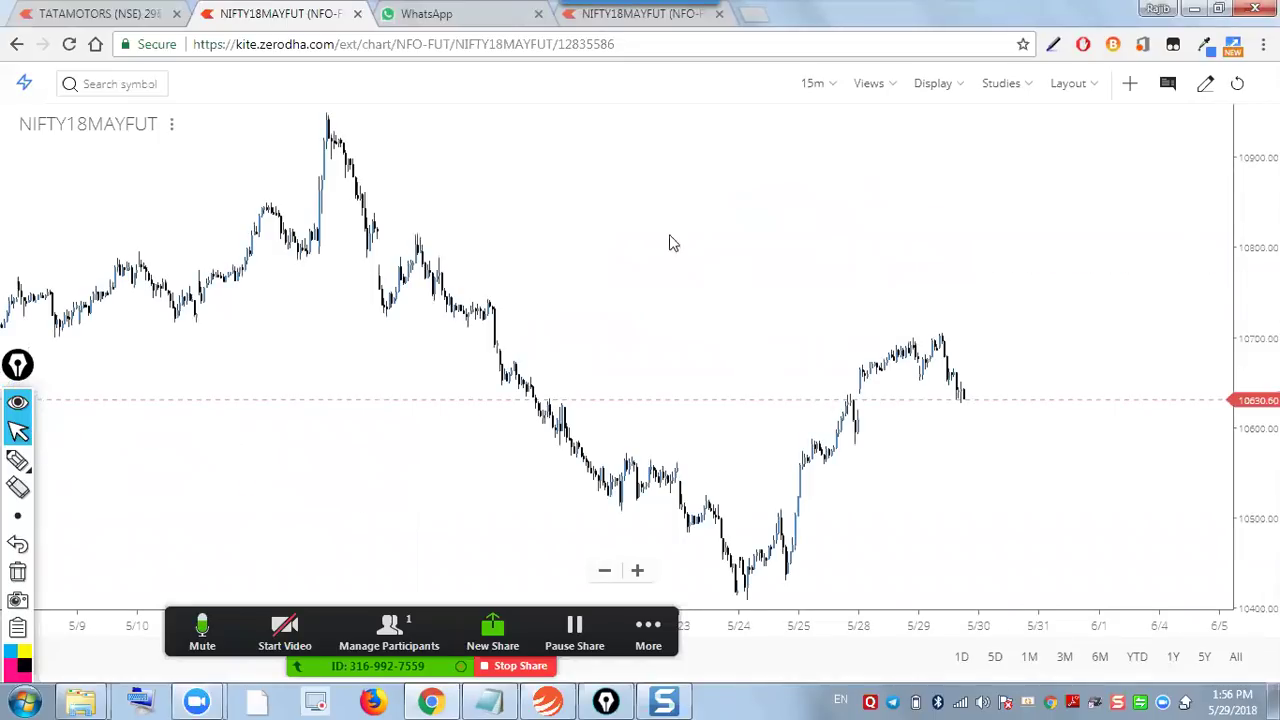
pyautogui.scroll(3, 651, 220)
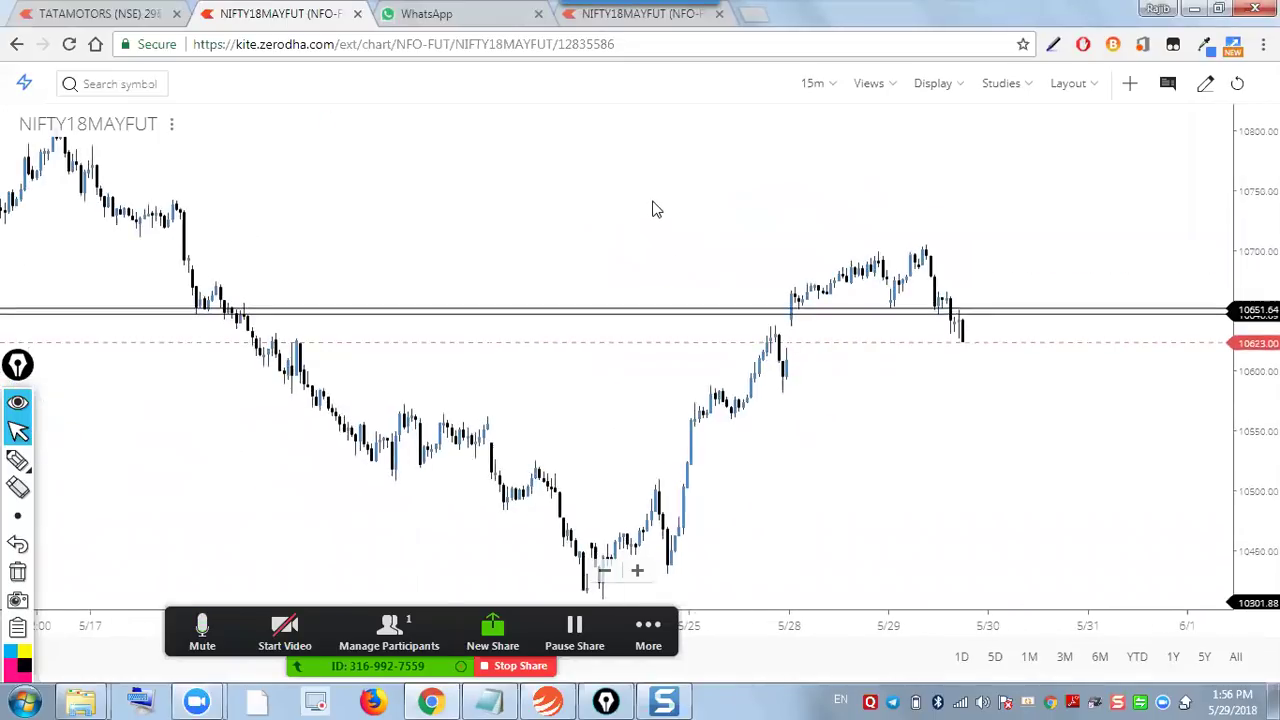
pyautogui.scroll(2, 649, 194)
pyautogui.scroll(-3, 649, 194)
pyautogui.scroll(3, 649, 194)
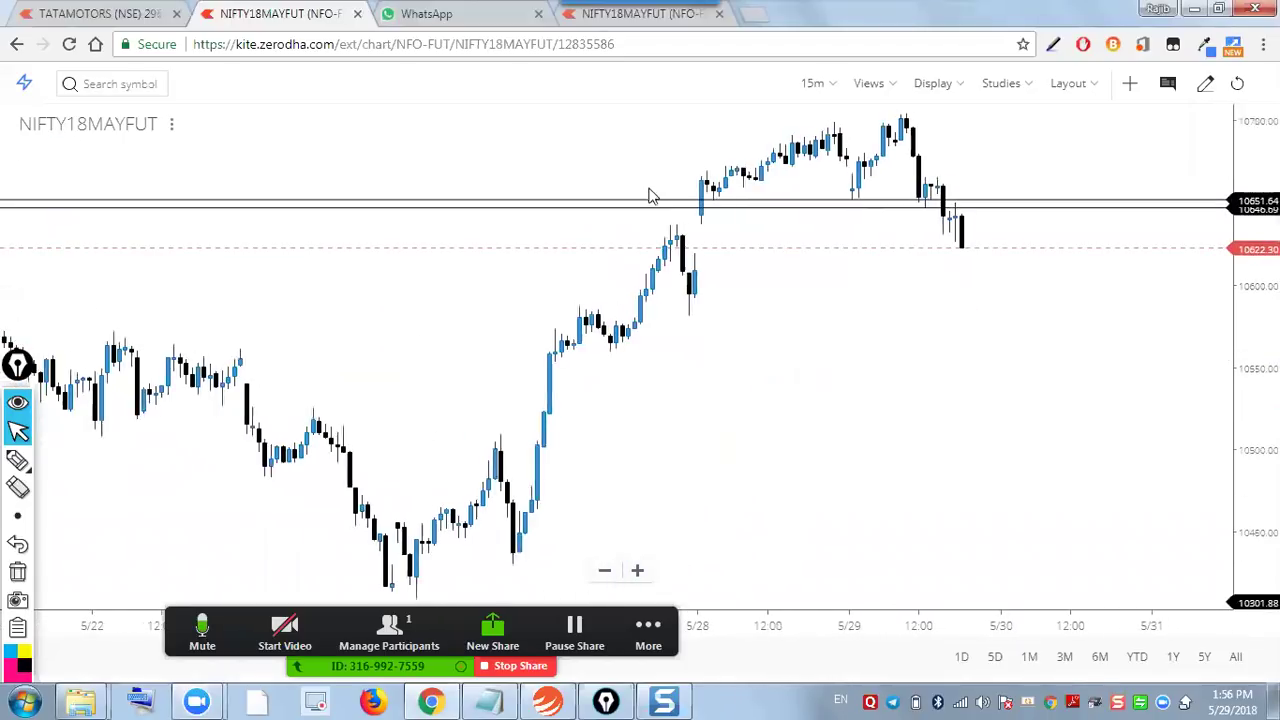
pyautogui.click(16, 462)
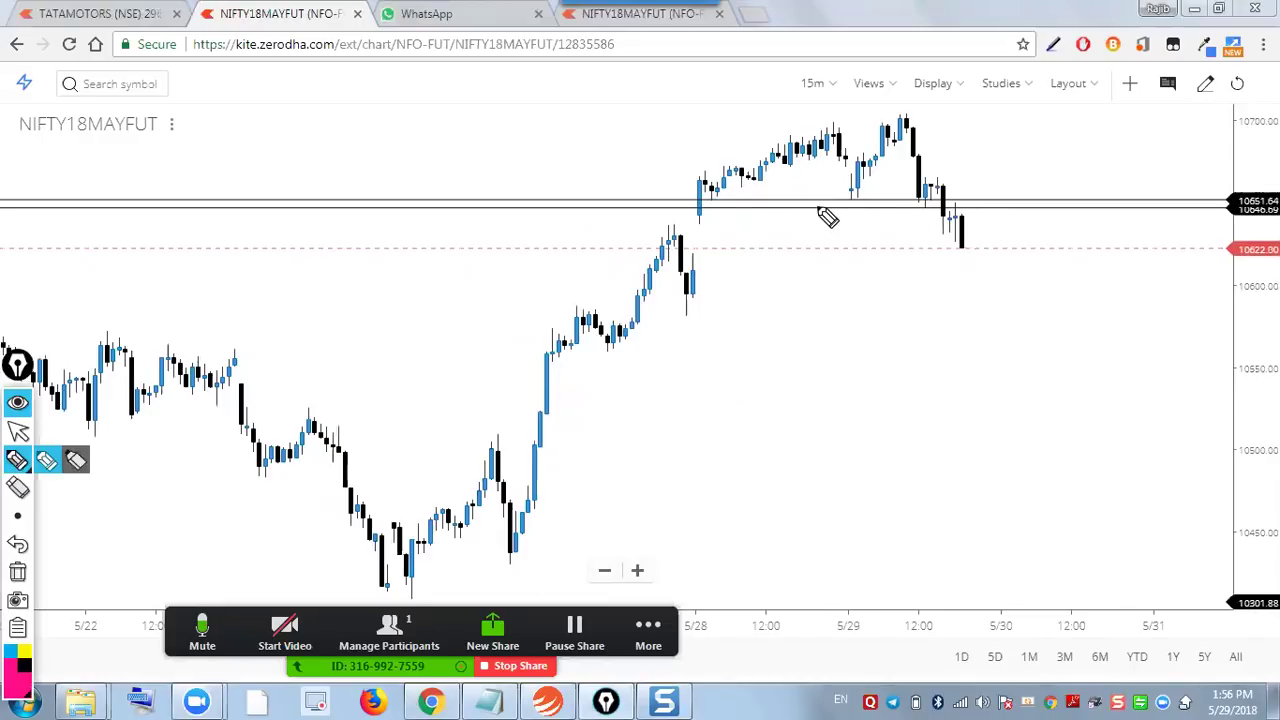
# Draw the upper and lower rally channel edges, circle the pullback low, and trace the swing
pyautogui.moveTo(411, 488)
pyautogui.mouseDown()
pyautogui.moveTo(522, 350)
pyautogui.moveTo(741, 147)
pyautogui.mouseUp()
pyautogui.moveTo(490, 588)
pyautogui.mouseDown()
pyautogui.moveTo(853, 233)
pyautogui.moveTo(985, 158)
pyautogui.mouseUp()
pyautogui.moveTo(862, 195)
pyautogui.mouseDown()
pyautogui.moveTo(846, 190)
pyautogui.moveTo(852, 209)
pyautogui.moveTo(858, 186)
pyautogui.mouseUp()
pyautogui.moveTo(686, 305)
pyautogui.mouseDown()
pyautogui.moveTo(806, 140)
pyautogui.moveTo(856, 198)
pyautogui.moveTo(905, 118)
pyautogui.mouseUp()
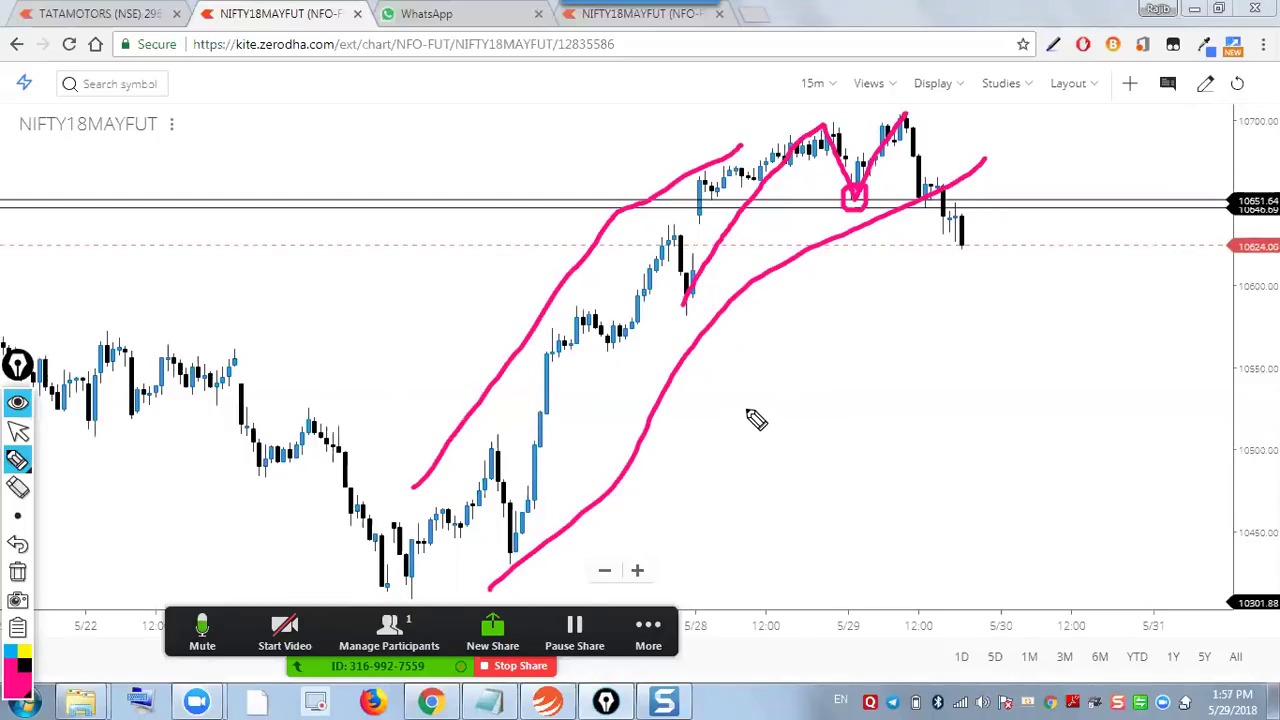
# Clear the pink marks and switch briefly to 5-minute candles to compare
pyautogui.click(17, 571)
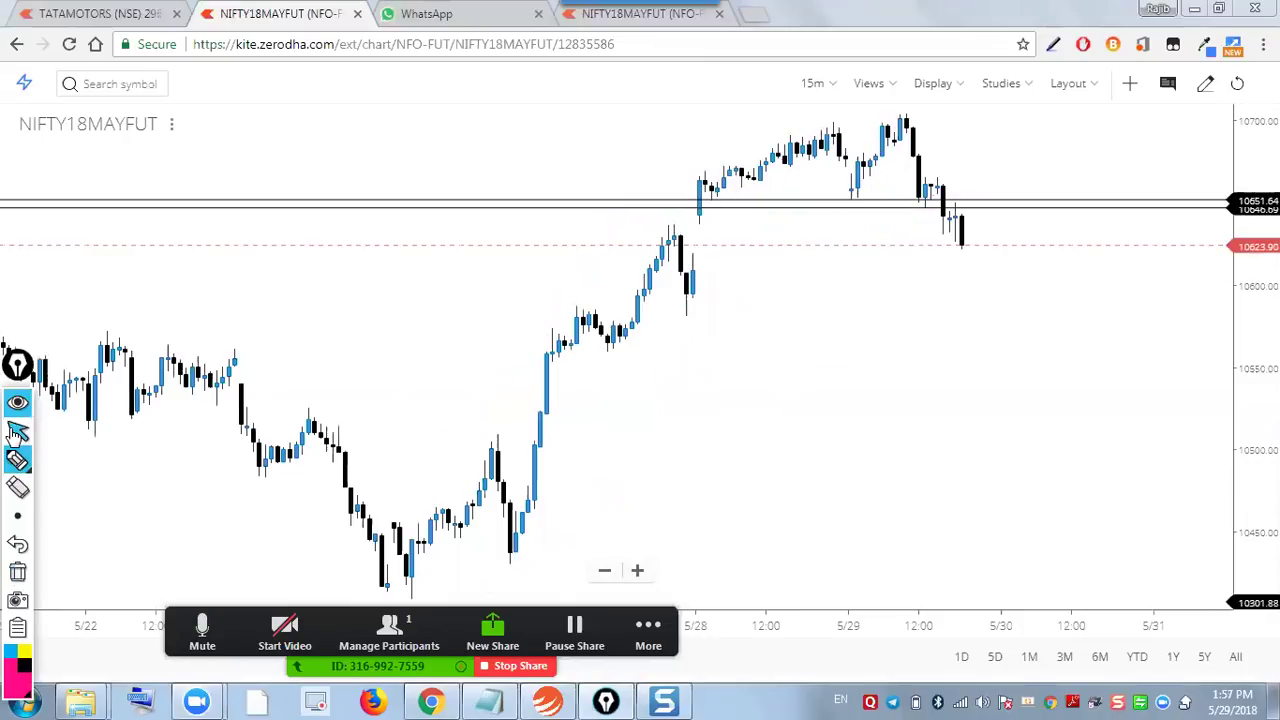
pyautogui.click(17, 430)
pyautogui.click(816, 83)
pyautogui.click(818, 178)
pyautogui.scroll(3, 505, 427)
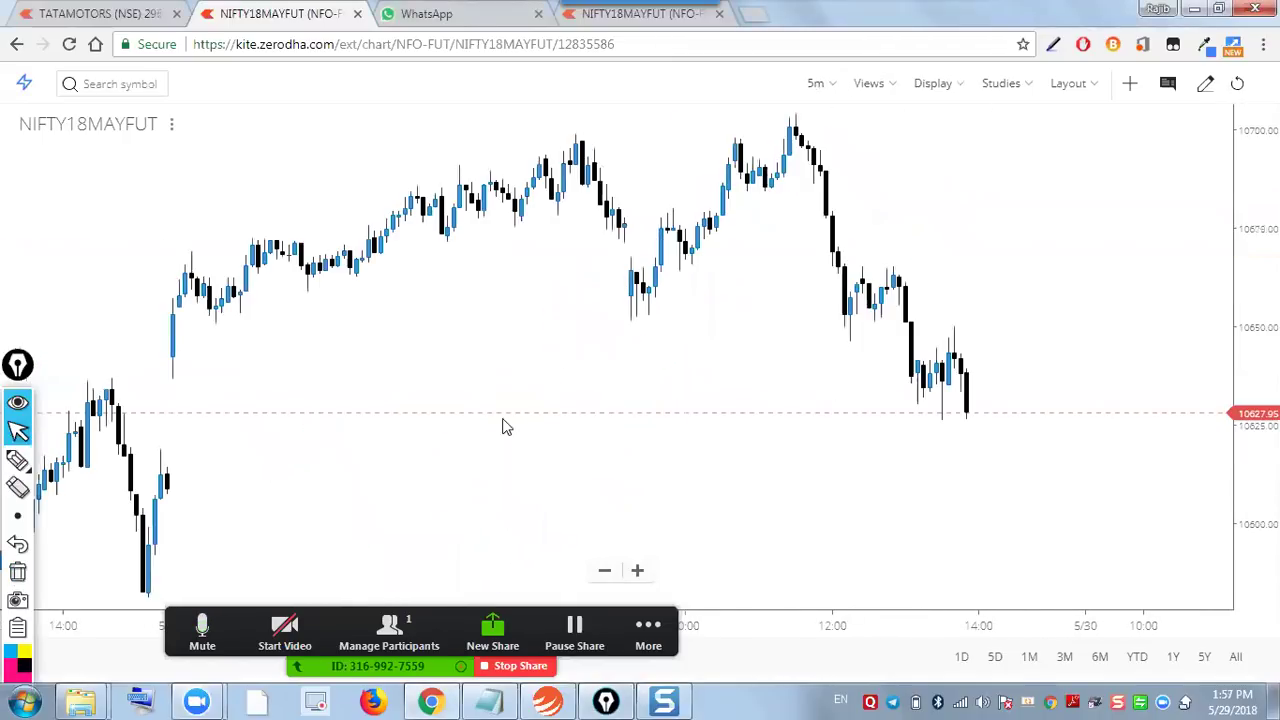
pyautogui.scroll(-3, 510, 342)
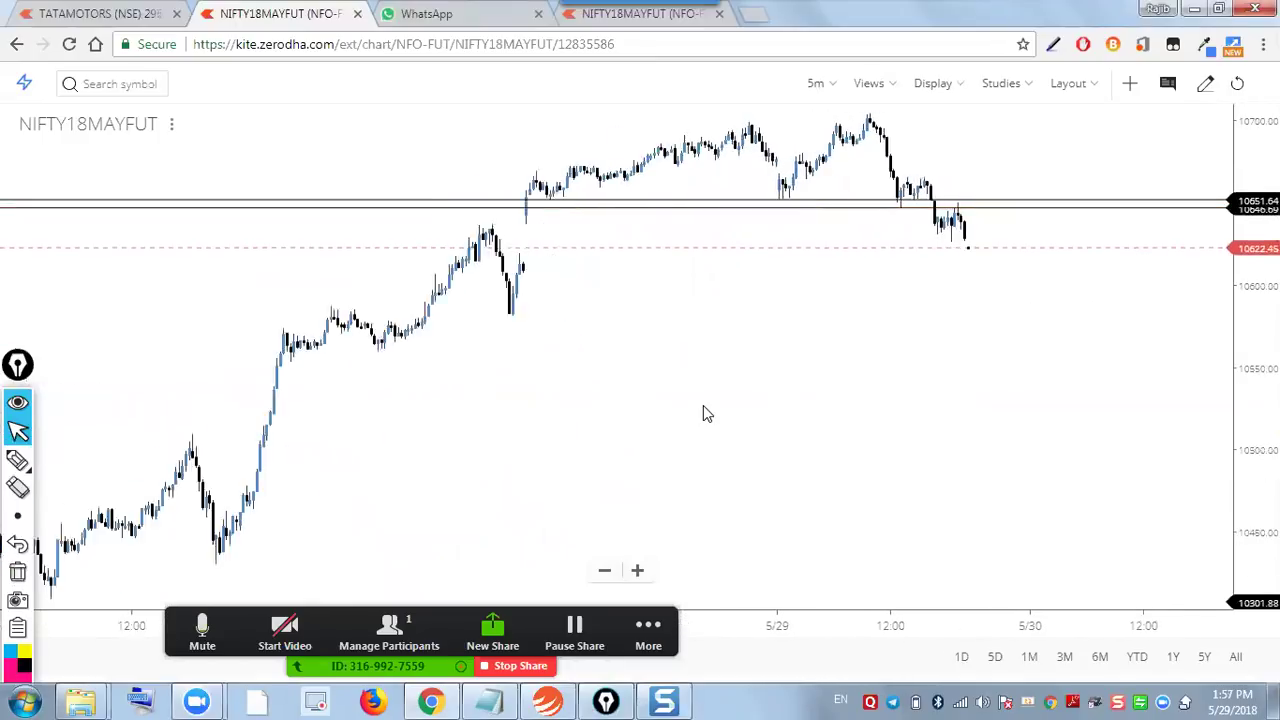
# Switch the chart interval back to 15-minute candles
pyautogui.click(820, 88)
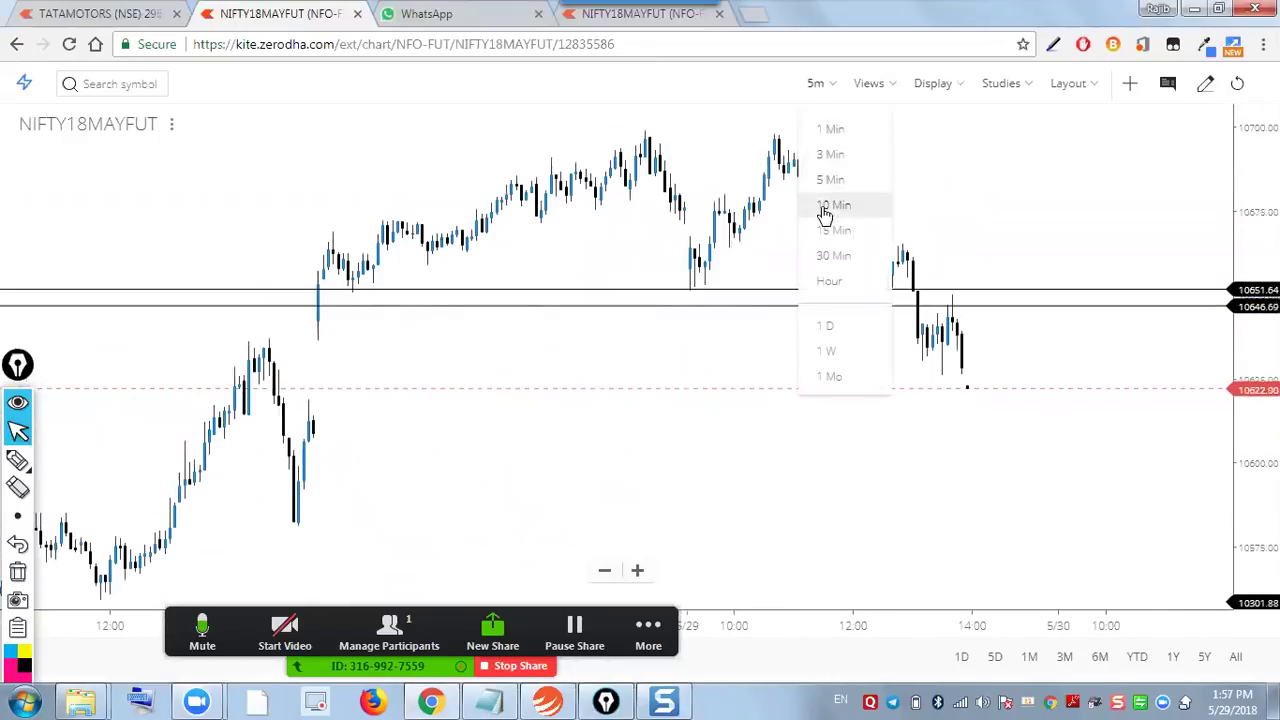
pyautogui.click(823, 208)
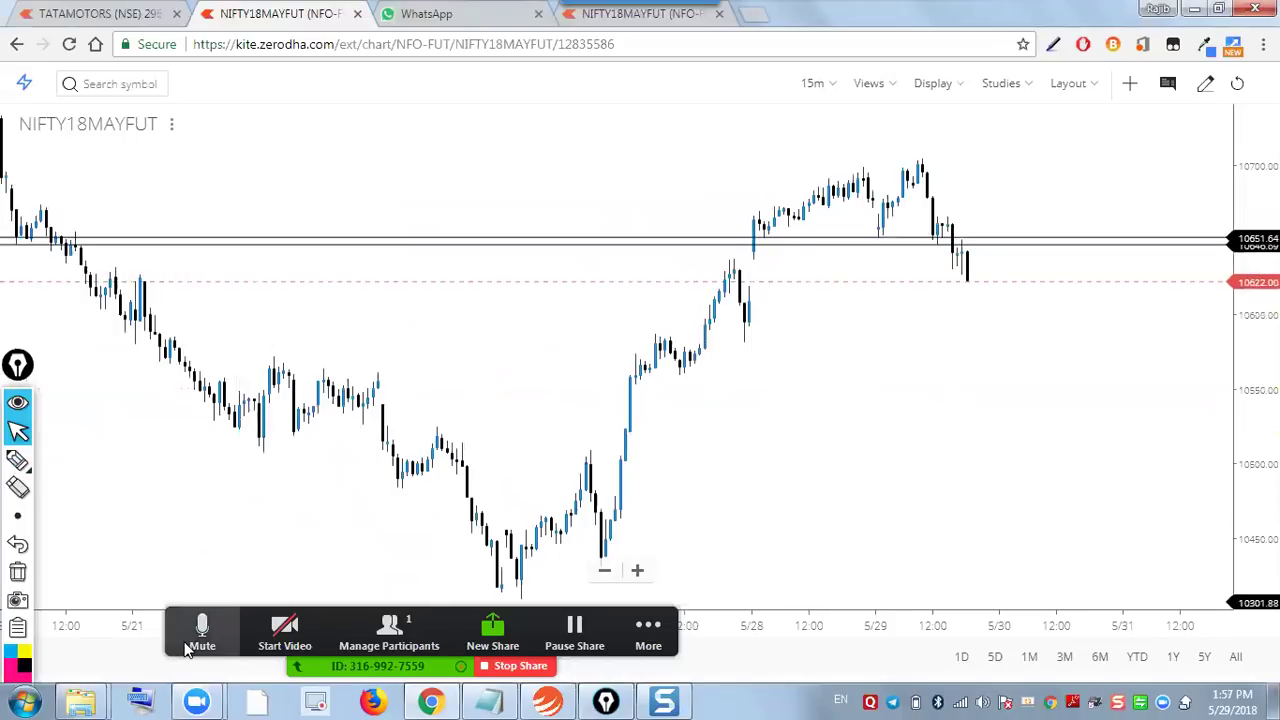
pyautogui.click(18, 460)
# Trace the W bottom around 5/24 and a pause level, then clear them
pyautogui.moveTo(515, 590)
pyautogui.mouseDown()
pyautogui.moveTo(572, 466)
pyautogui.moveTo(604, 557)
pyautogui.moveTo(623, 452)
pyautogui.moveTo(661, 434)
pyautogui.mouseUp()
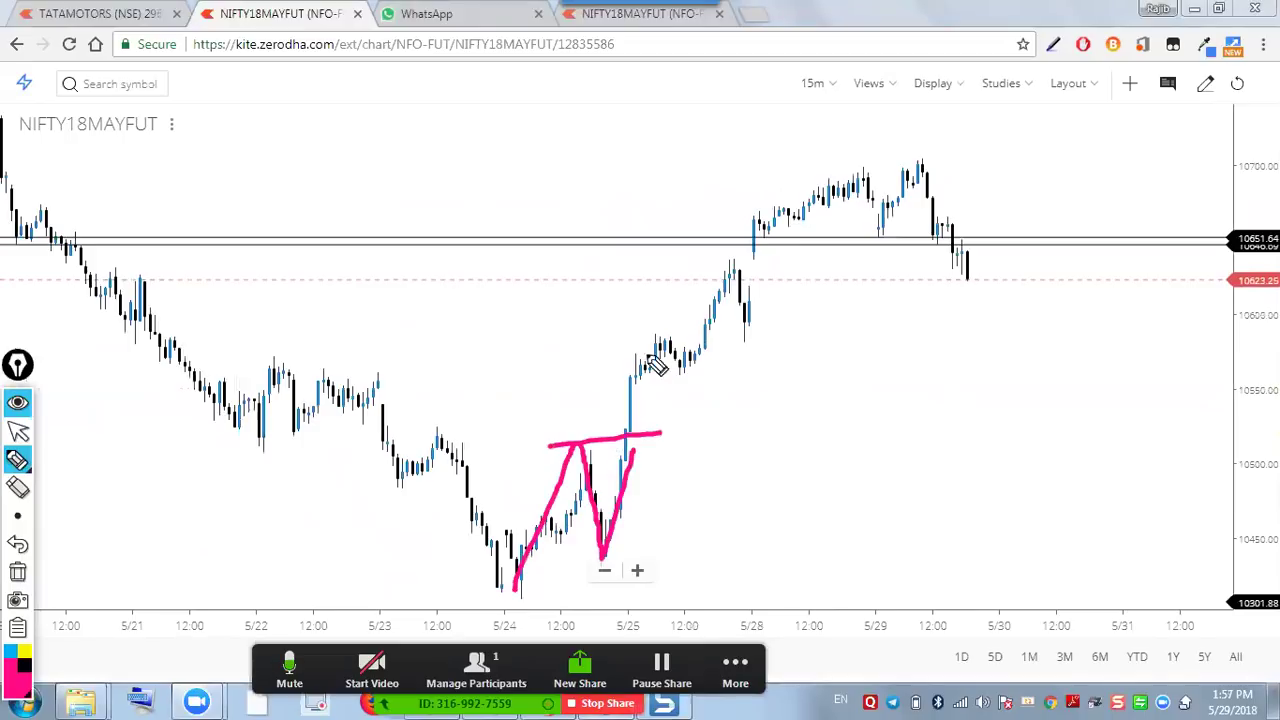
pyautogui.moveTo(638, 336); pyautogui.dragTo(763, 330)
pyautogui.moveTo(680, 368)
pyautogui.mouseDown()
pyautogui.moveTo(720, 298)
pyautogui.moveTo(776, 259)
pyautogui.mouseUp()
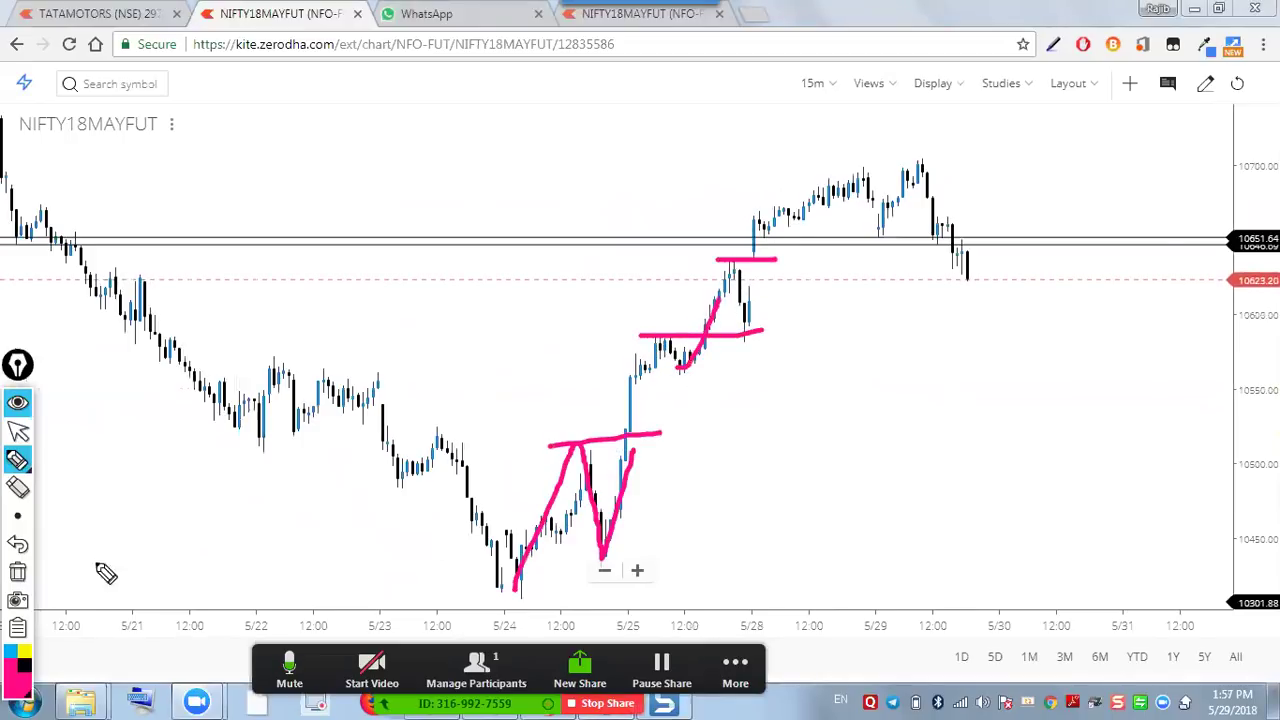
pyautogui.click(17, 571)
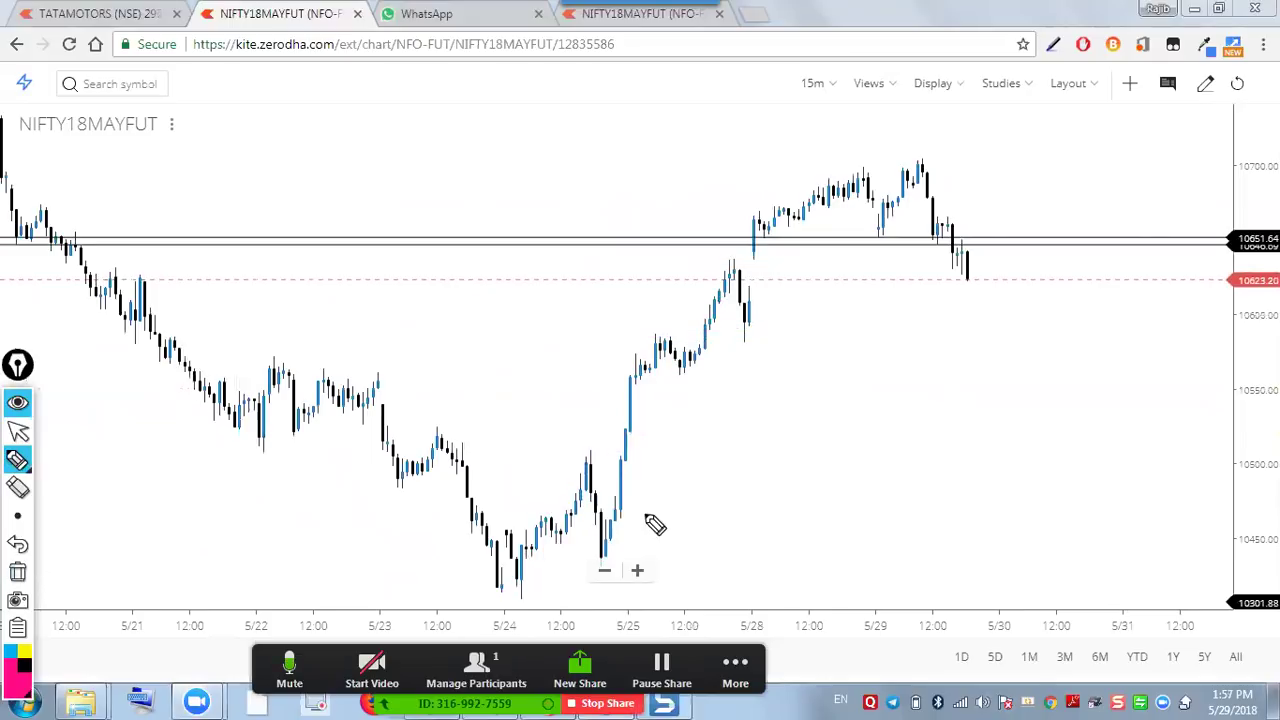
# Draw the rally channel edges plus a small channel with an inner level after 5/28
pyautogui.moveTo(576, 600)
pyautogui.mouseDown()
pyautogui.moveTo(717, 491)
pyautogui.moveTo(778, 345)
pyautogui.mouseUp()
pyautogui.moveTo(522, 494); pyautogui.dragTo(677, 262)
pyautogui.click(757, 200)
pyautogui.moveTo(757, 200); pyautogui.dragTo(866, 155)
pyautogui.moveTo(790, 240); pyautogui.dragTo(867, 195)
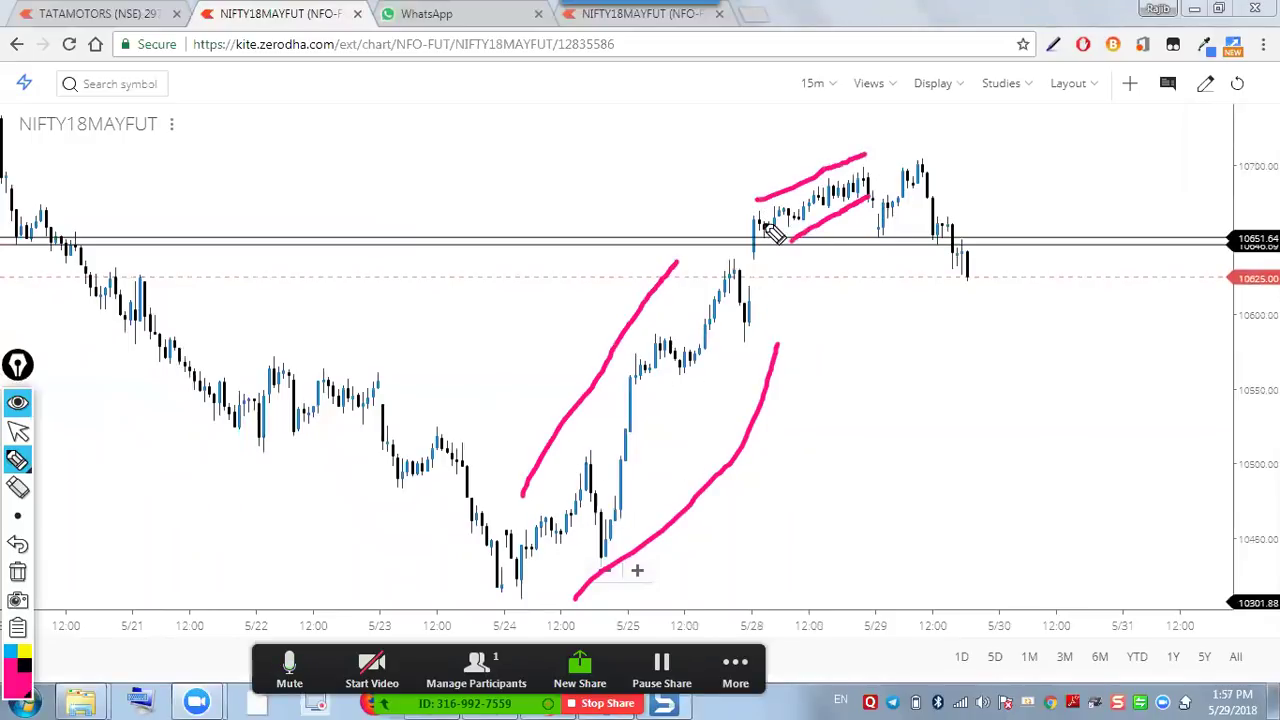
pyautogui.moveTo(767, 207)
pyautogui.mouseDown()
pyautogui.moveTo(825, 203)
pyautogui.moveTo(866, 181)
pyautogui.mouseUp()
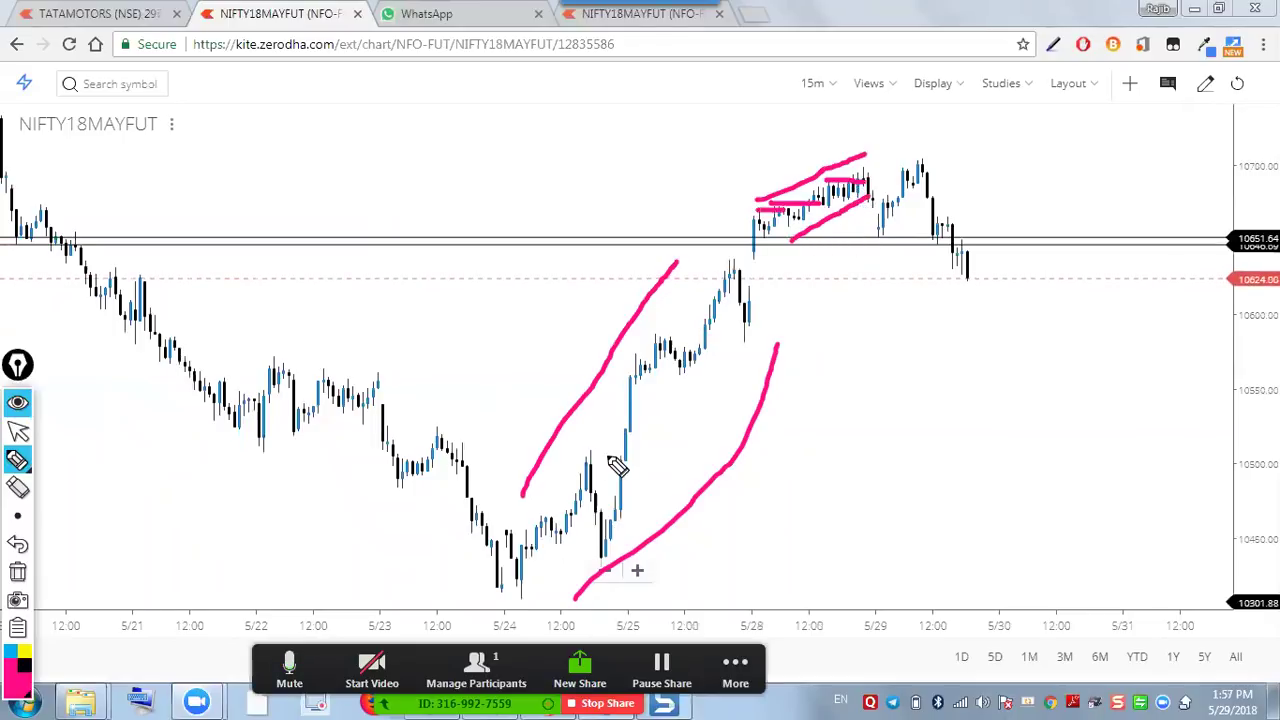
# Mark horizontal breakout levels near the 5/25 high and higher up, and trace the climb
pyautogui.moveTo(578, 448); pyautogui.dragTo(651, 448)
pyautogui.moveTo(650, 334); pyautogui.dragTo(716, 334)
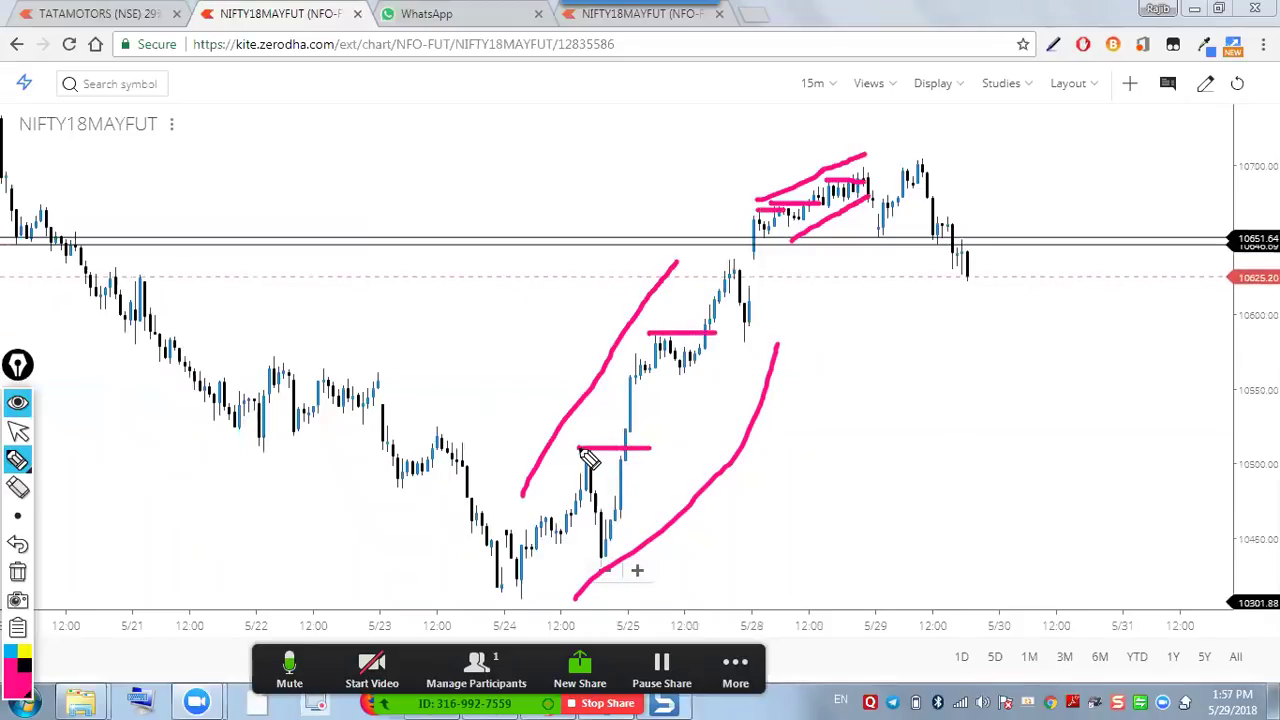
pyautogui.moveTo(616, 484); pyautogui.dragTo(740, 287)
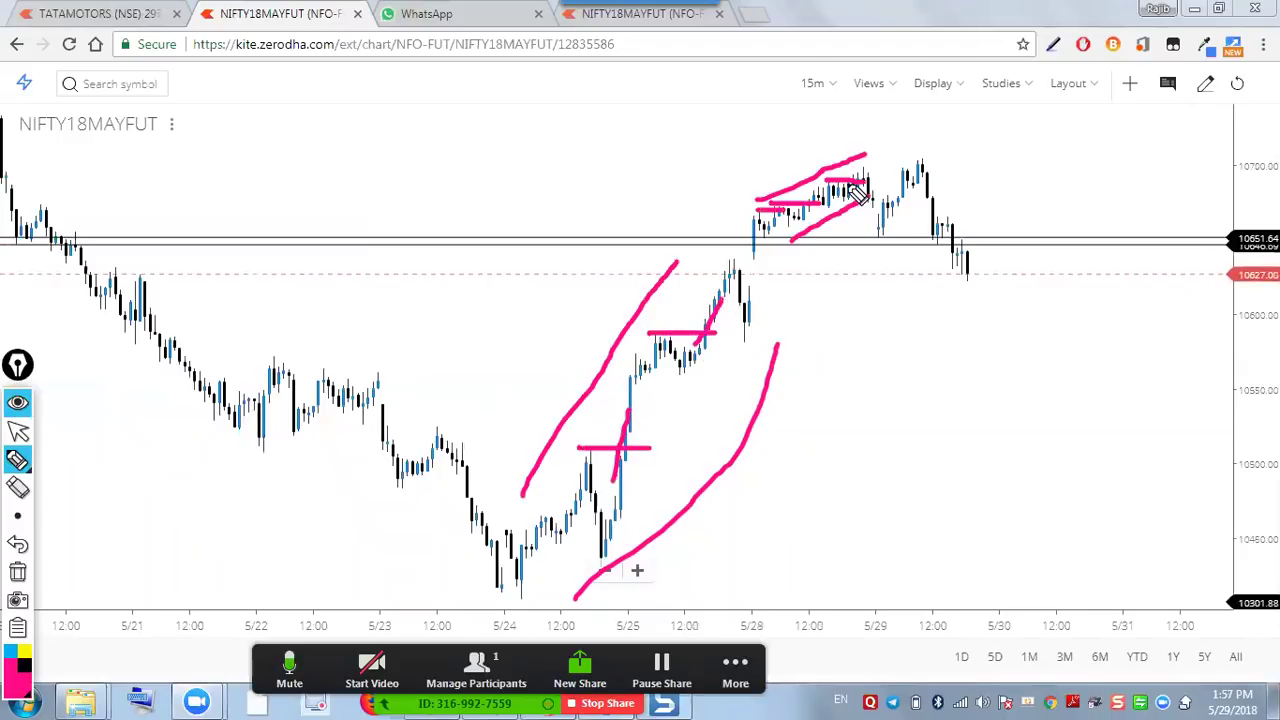
# Clear the chart, highlight the candles just above the 10651 lines, then erase the stroke
pyautogui.click(17, 572)
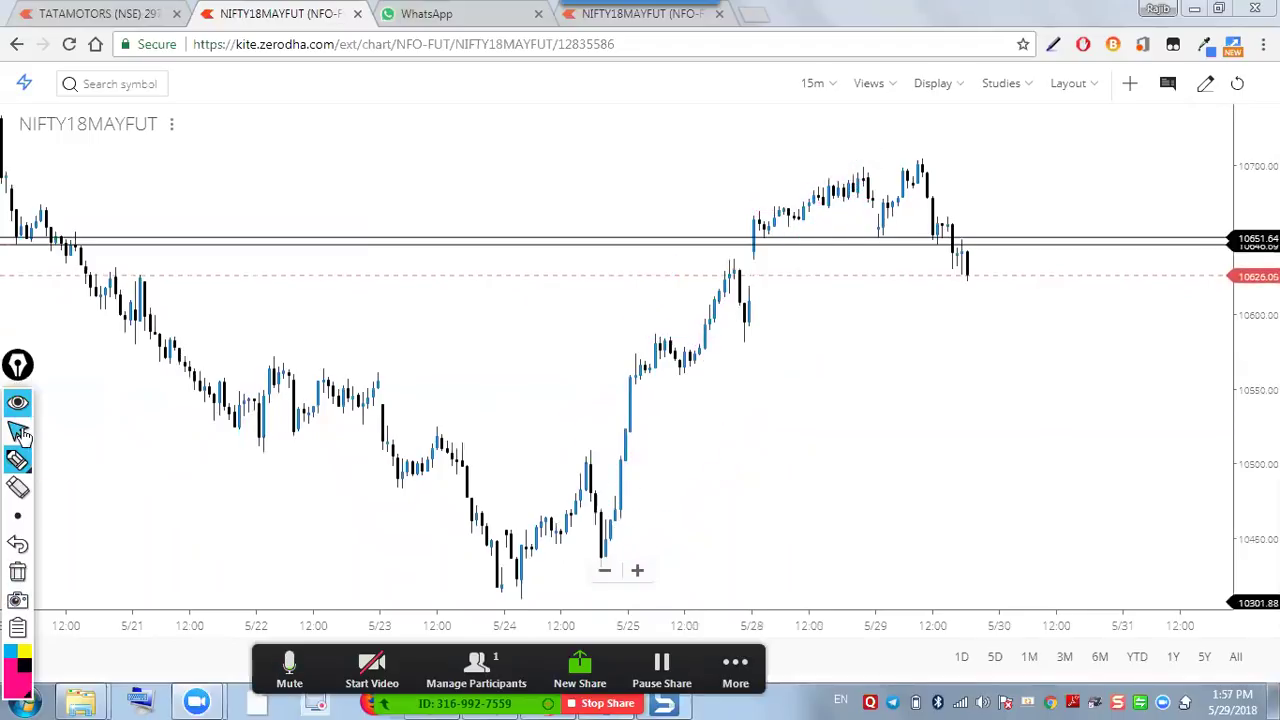
pyautogui.click(18, 460)
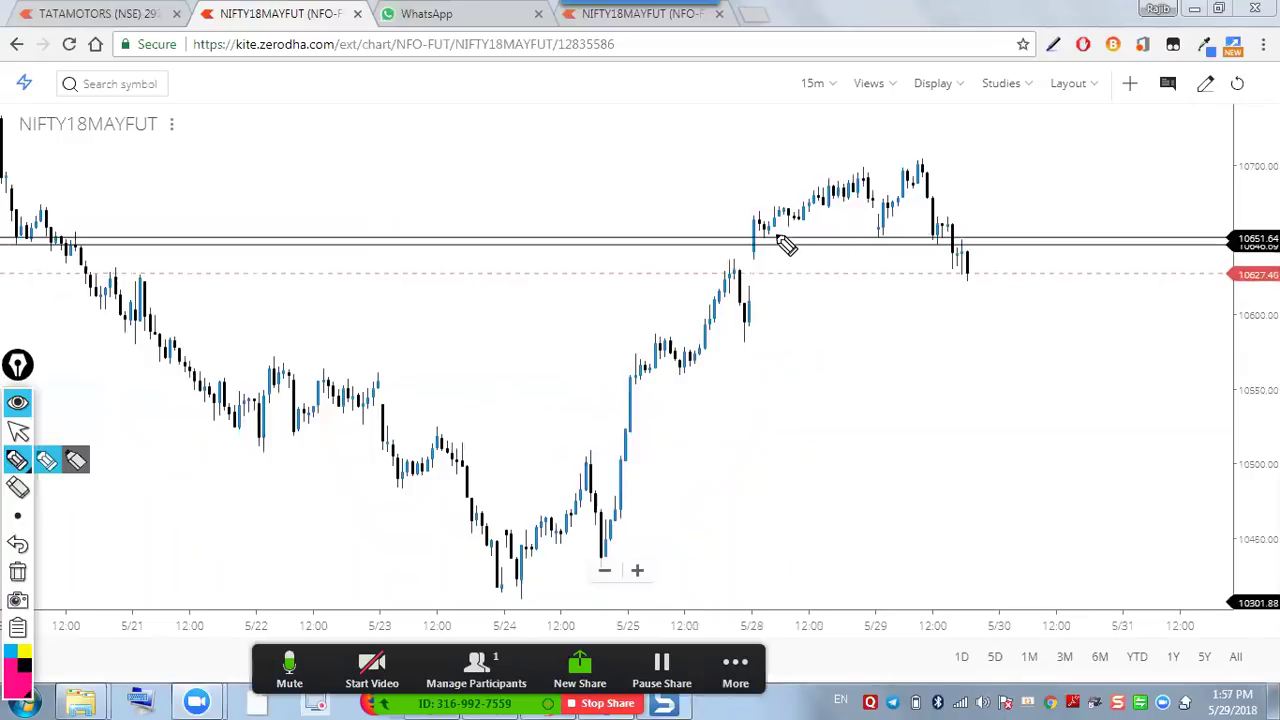
pyautogui.moveTo(758, 212); pyautogui.dragTo(828, 204)
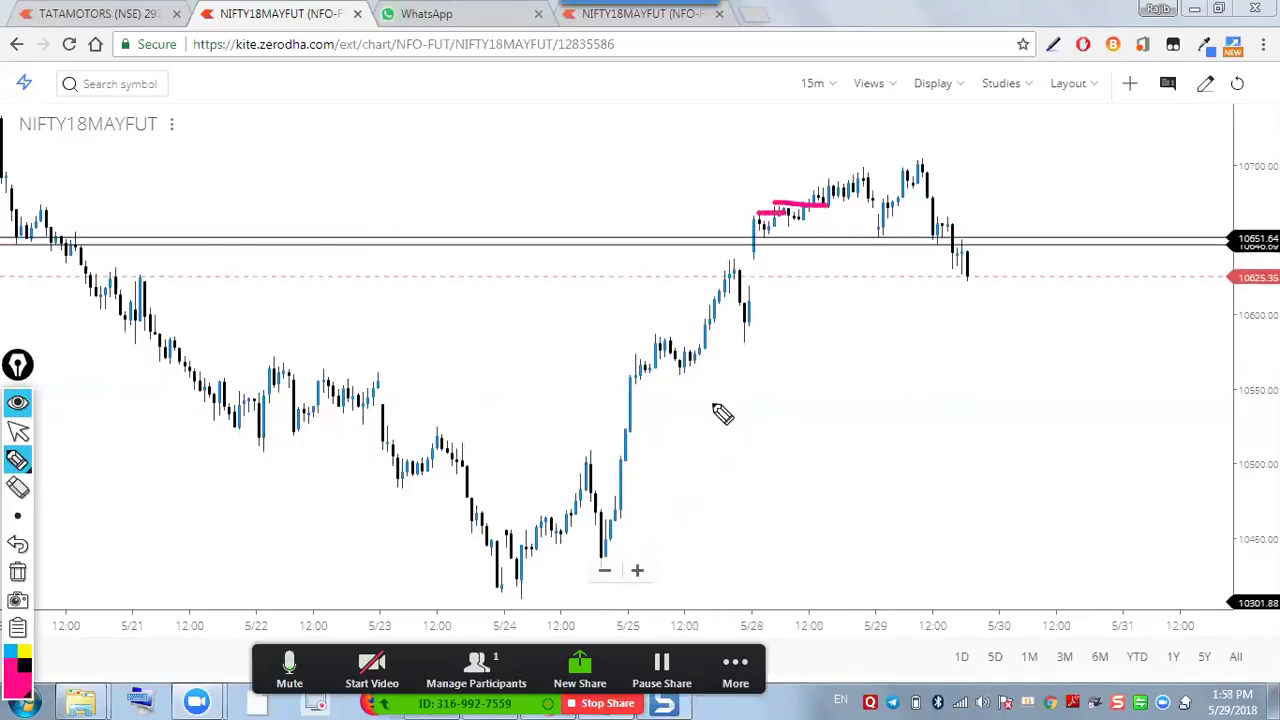
pyautogui.click(18, 488)
pyautogui.click(18, 430)
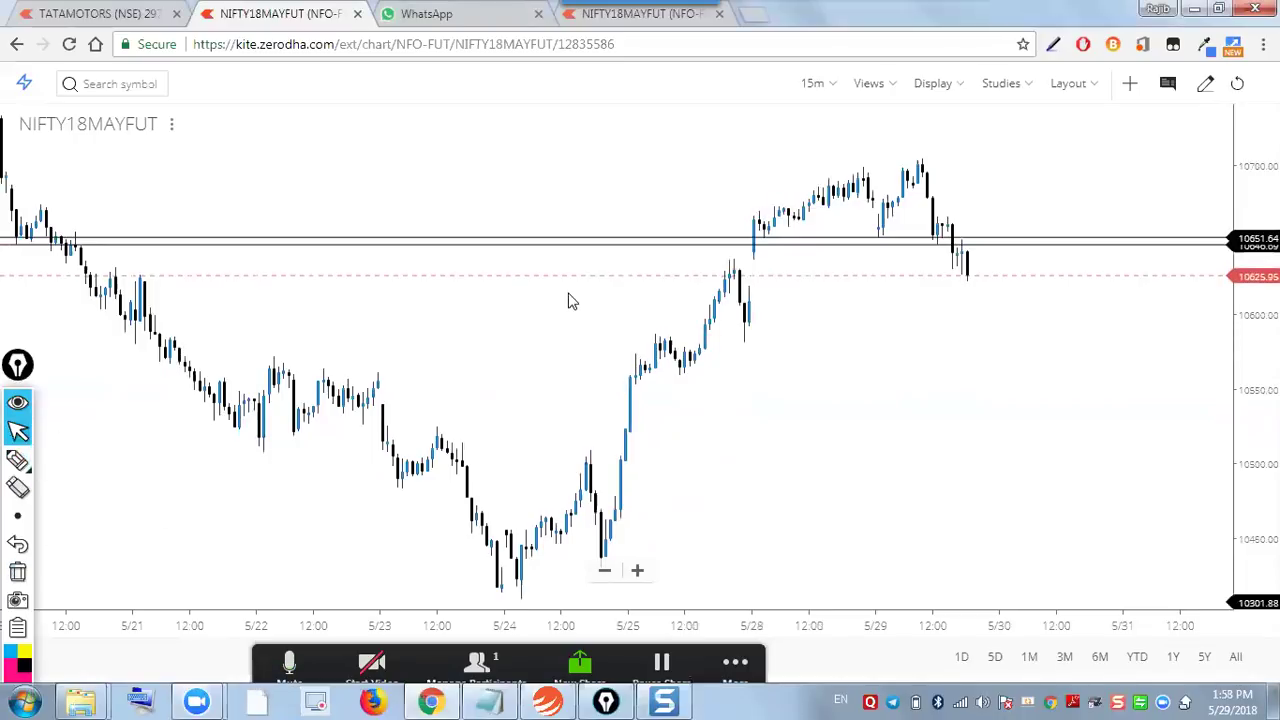
# Shift the chart slightly left and draw a pink line along the recent highs
pyautogui.scroll(5, 688, 400)
pyautogui.scroll(-6, 688, 400)
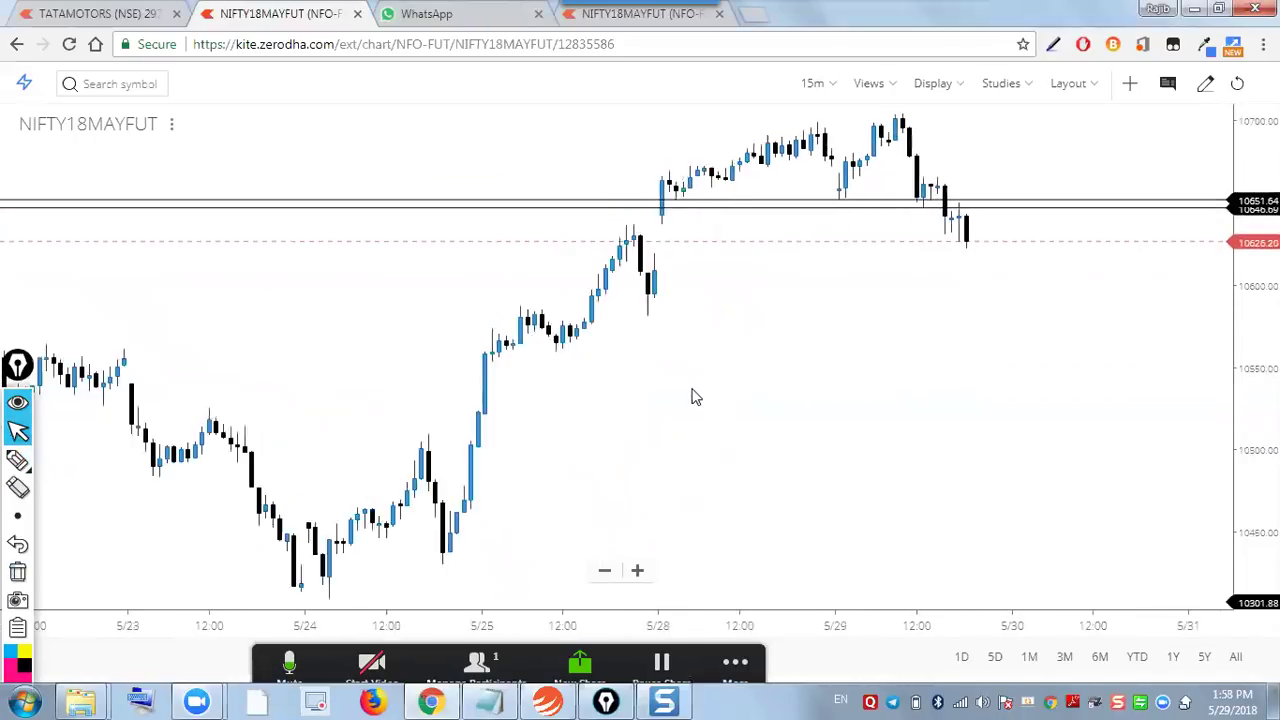
pyautogui.moveTo(780, 431); pyautogui.dragTo(748, 433)
pyautogui.click(17, 461)
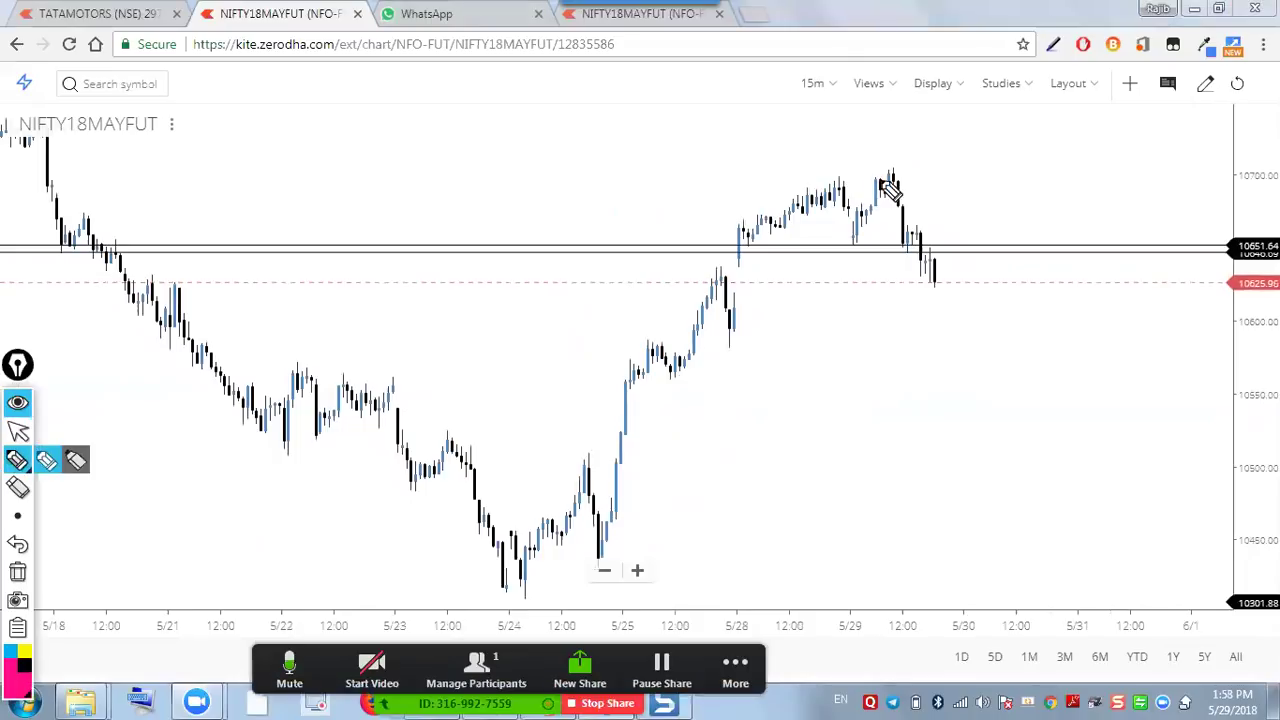
pyautogui.click(833, 179)
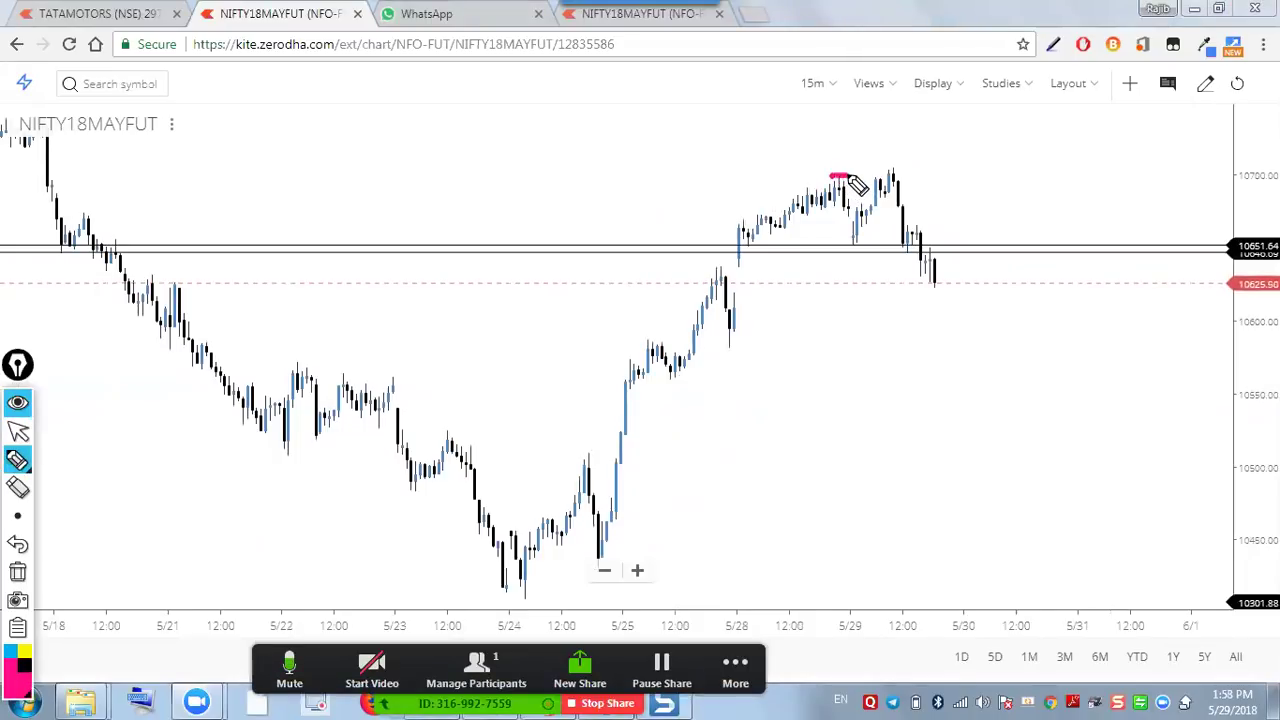
pyautogui.moveTo(843, 180); pyautogui.dragTo(896, 177)
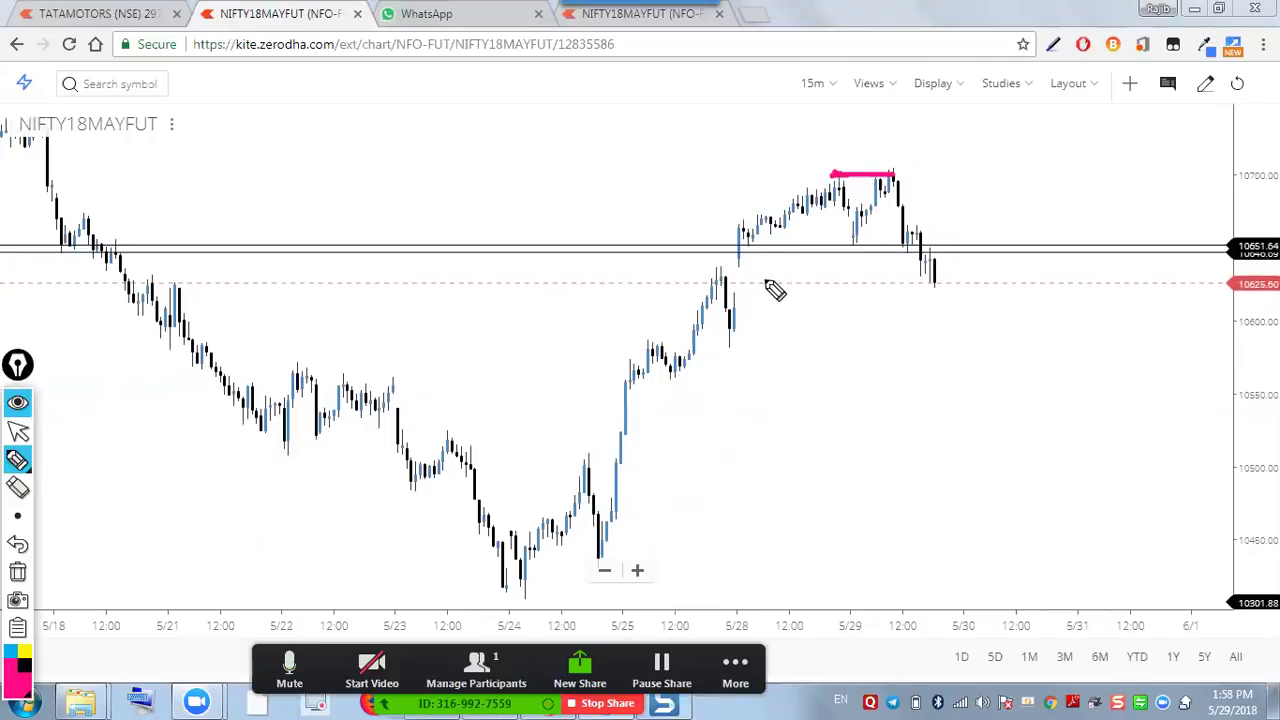
# Draw rises to both highs and drops into the 5/28 dip and 5/25 low, then clear
pyautogui.moveTo(726, 340); pyautogui.dragTo(835, 176)
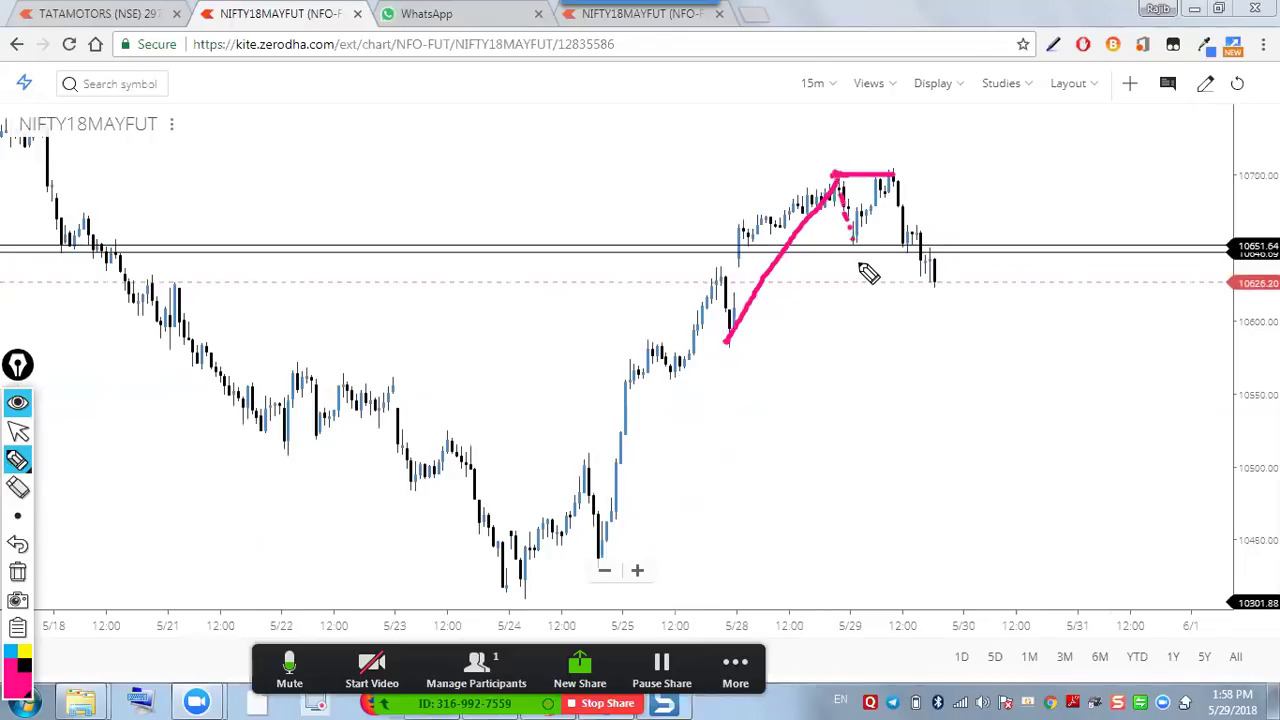
pyautogui.moveTo(856, 237); pyautogui.dragTo(888, 186)
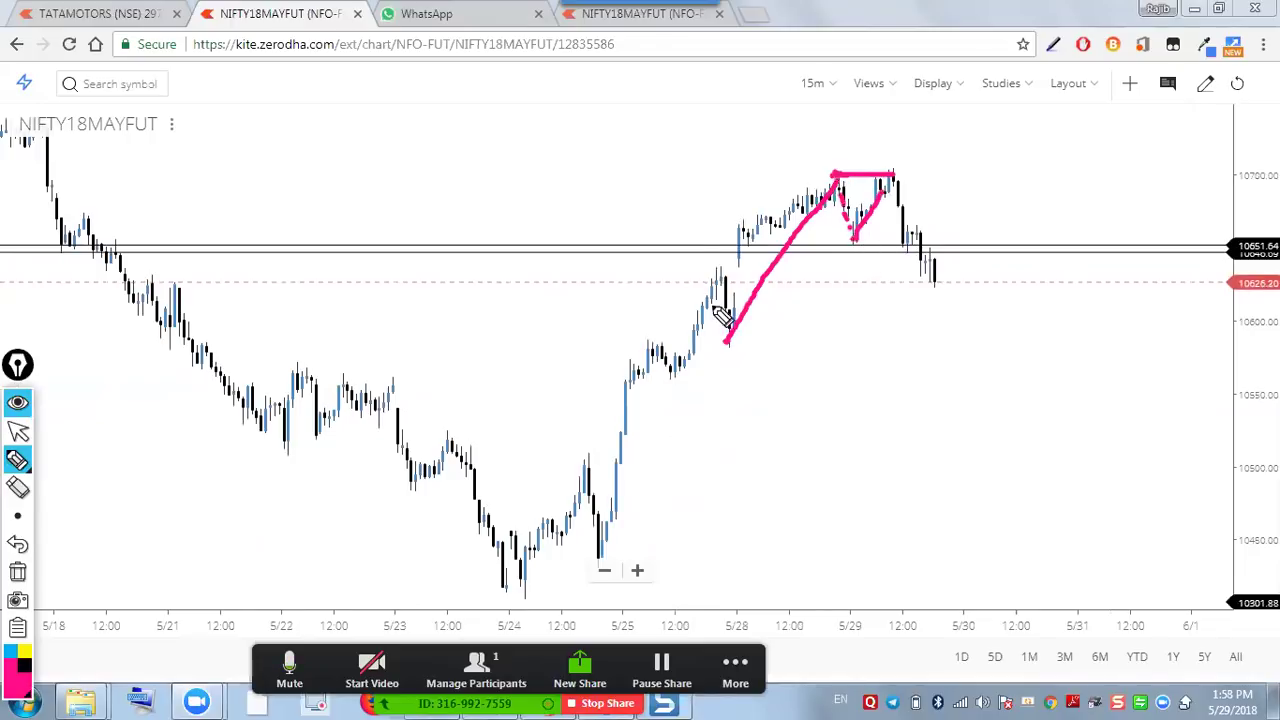
pyautogui.moveTo(714, 266); pyautogui.dragTo(727, 340)
pyautogui.moveTo(588, 460); pyautogui.dragTo(607, 557)
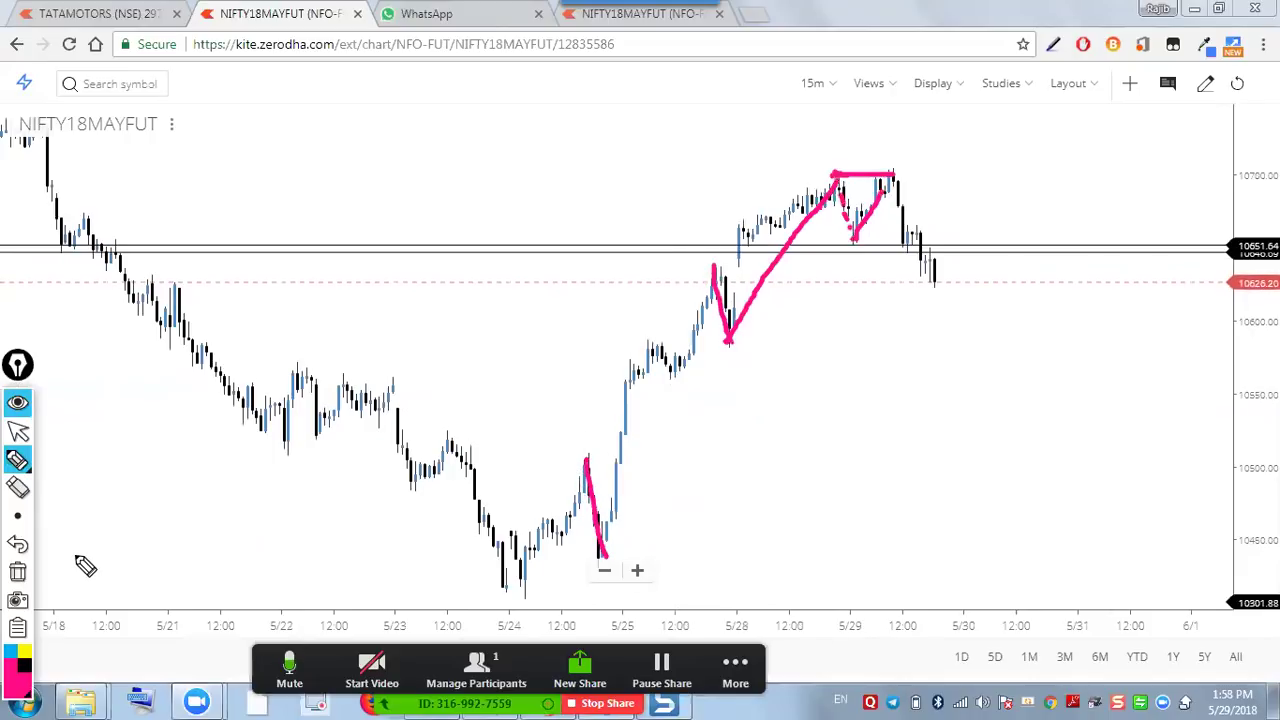
pyautogui.click(17, 572)
# Draw a zigzag from 5/23 up to the horizontal line with down and up arrows
pyautogui.moveTo(410, 396); pyautogui.dragTo(445, 328)
pyautogui.moveTo(473, 376)
pyautogui.mouseDown()
pyautogui.moveTo(514, 300)
pyautogui.moveTo(520, 314)
pyautogui.moveTo(585, 243)
pyautogui.moveTo(529, 248)
pyautogui.moveTo(634, 245)
pyautogui.mouseUp()
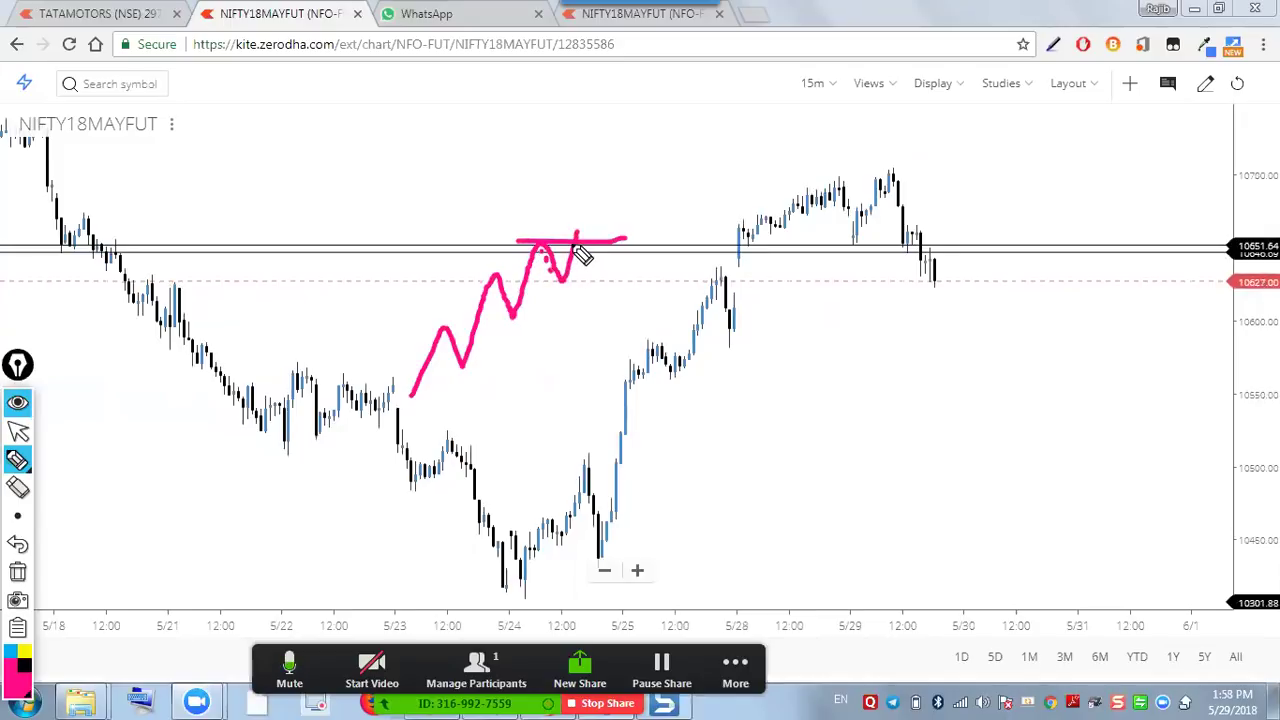
pyautogui.moveTo(533, 240)
pyautogui.mouseDown()
pyautogui.moveTo(531, 194)
pyautogui.moveTo(530, 236)
pyautogui.mouseUp()
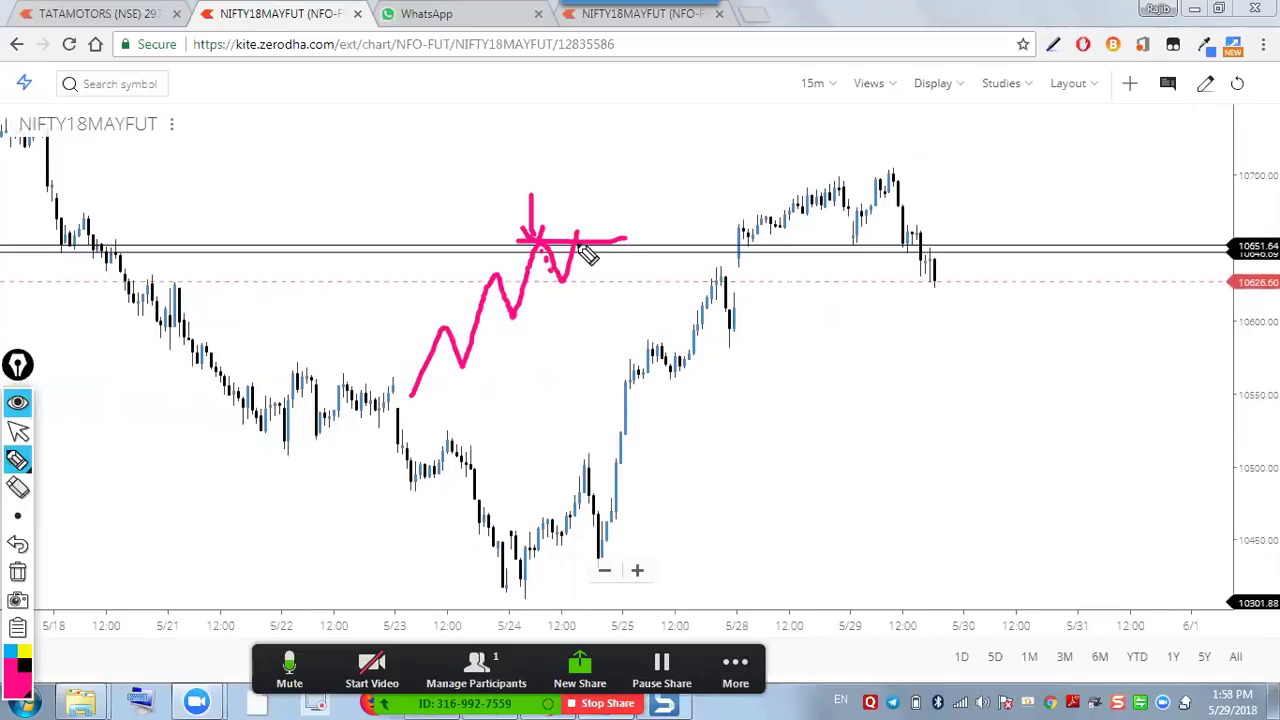
pyautogui.moveTo(584, 252); pyautogui.dragTo(583, 190)
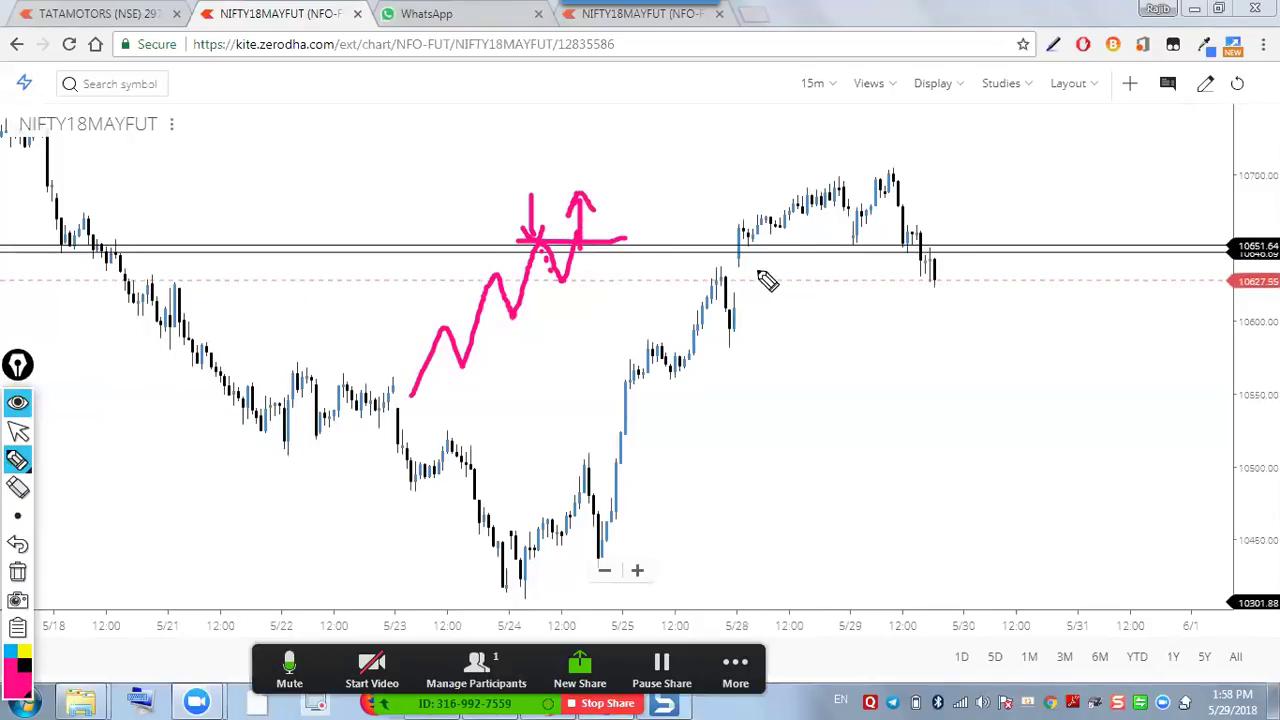
pyautogui.click(17, 571)
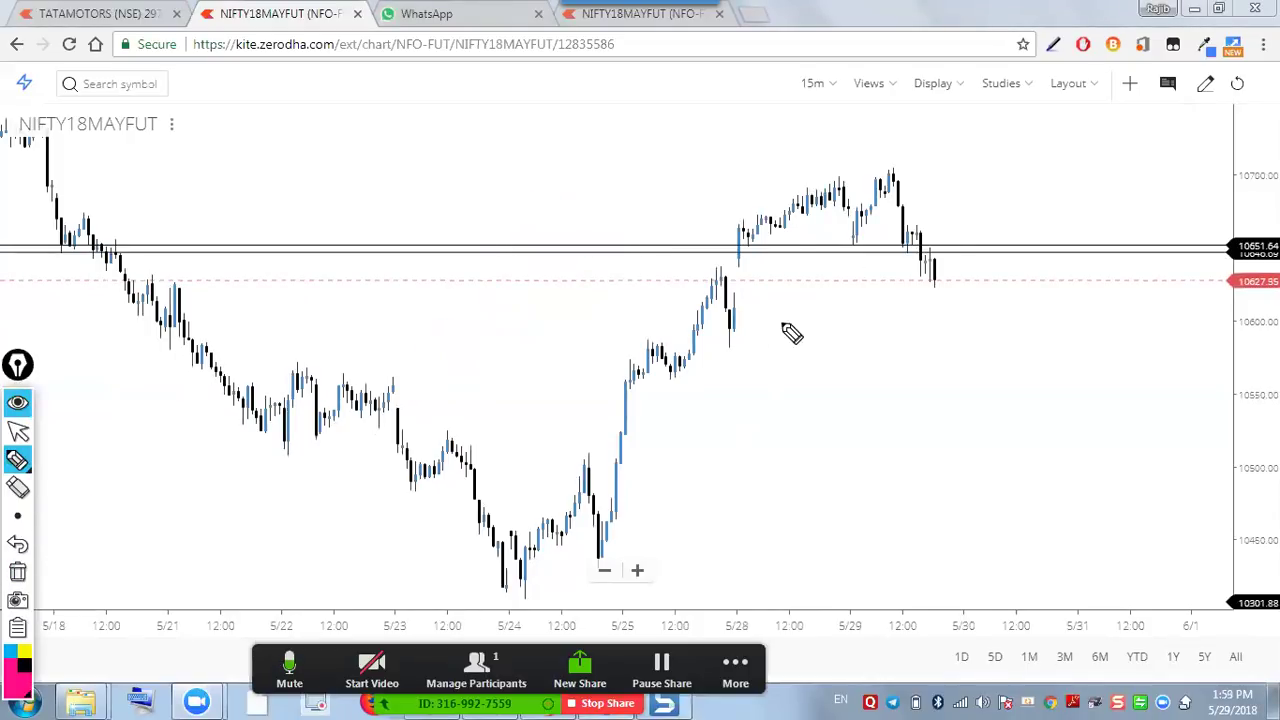
pyautogui.moveTo(829, 176)
pyautogui.mouseDown()
pyautogui.moveTo(910, 176)
pyautogui.moveTo(842, 205)
pyautogui.moveTo(845, 218)
pyautogui.moveTo(872, 213)
pyautogui.moveTo(890, 178)
pyautogui.mouseUp()
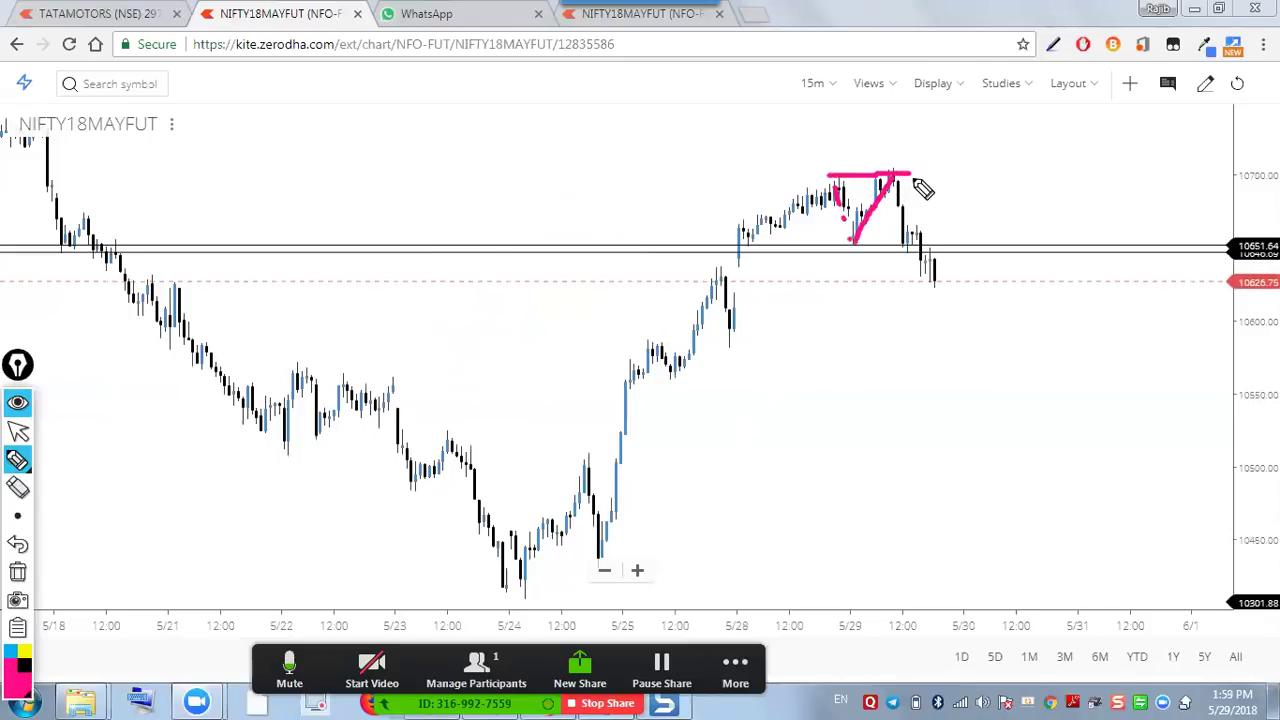
pyautogui.click(17, 571)
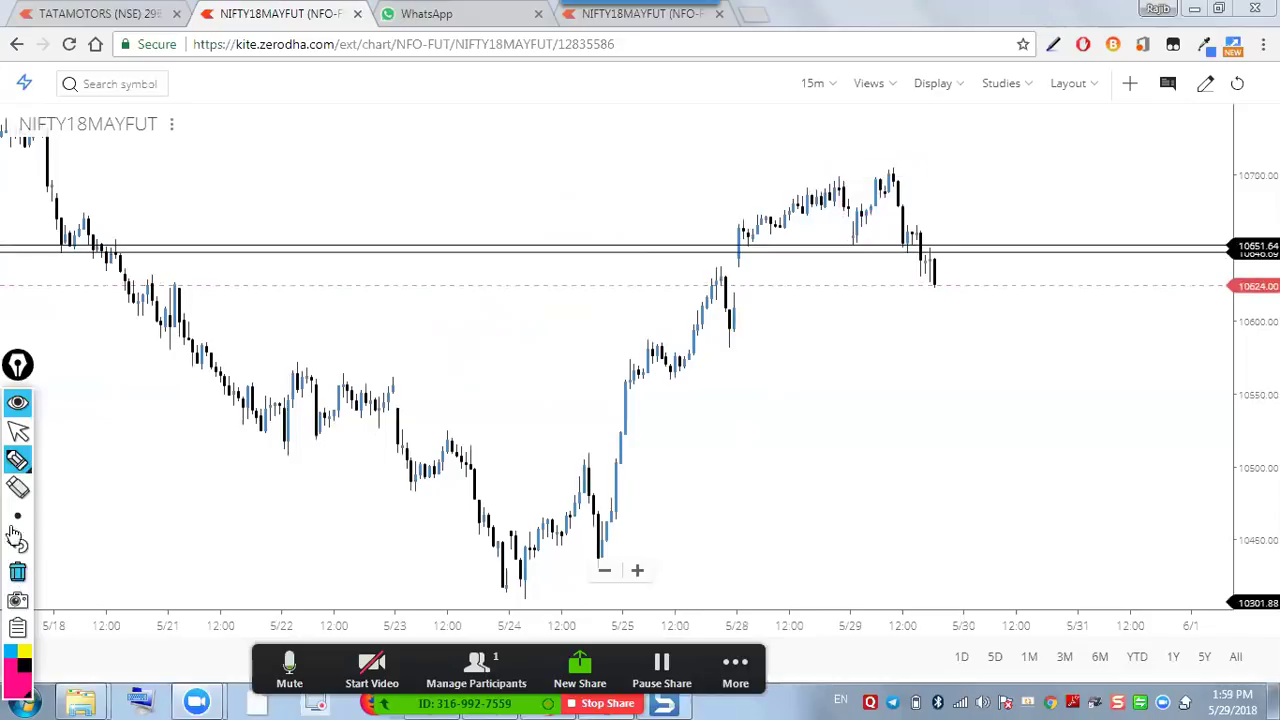
pyautogui.click(18, 430)
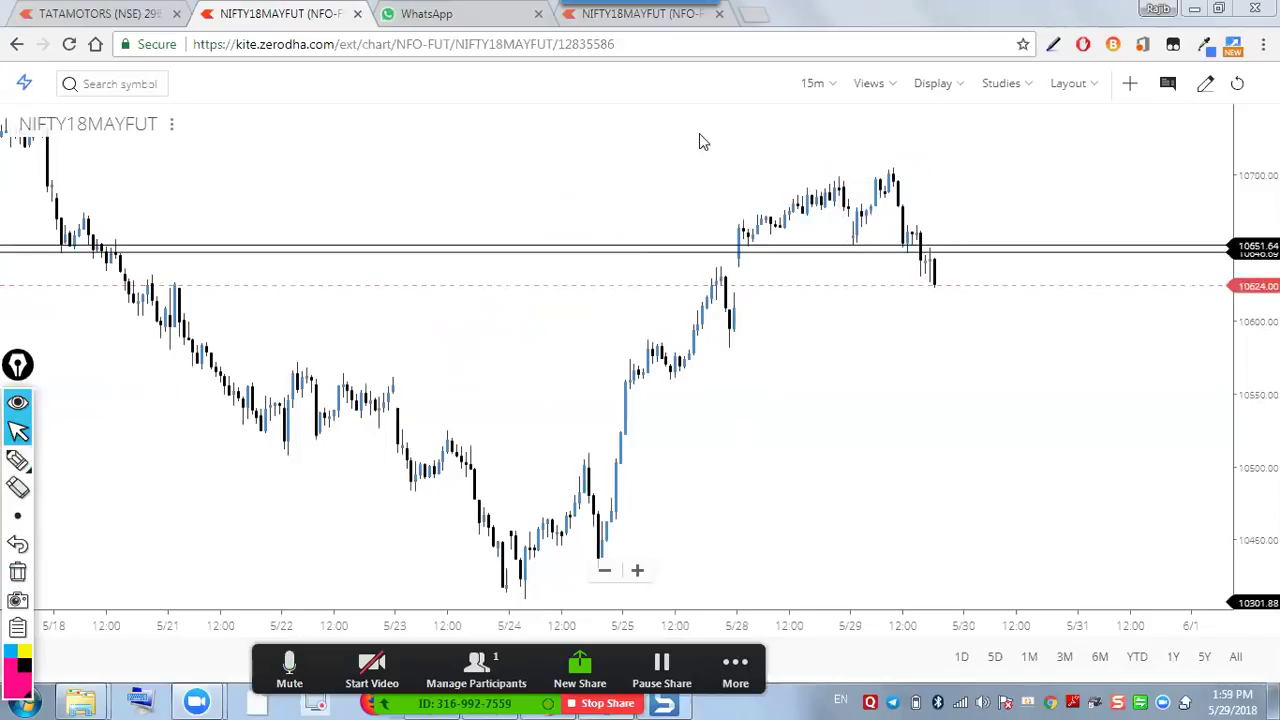
pyautogui.click(605, 16)
# Change the NIFTY18MAYFUT chart to 5-minute candles and zoom in
pyautogui.click(295, 27)
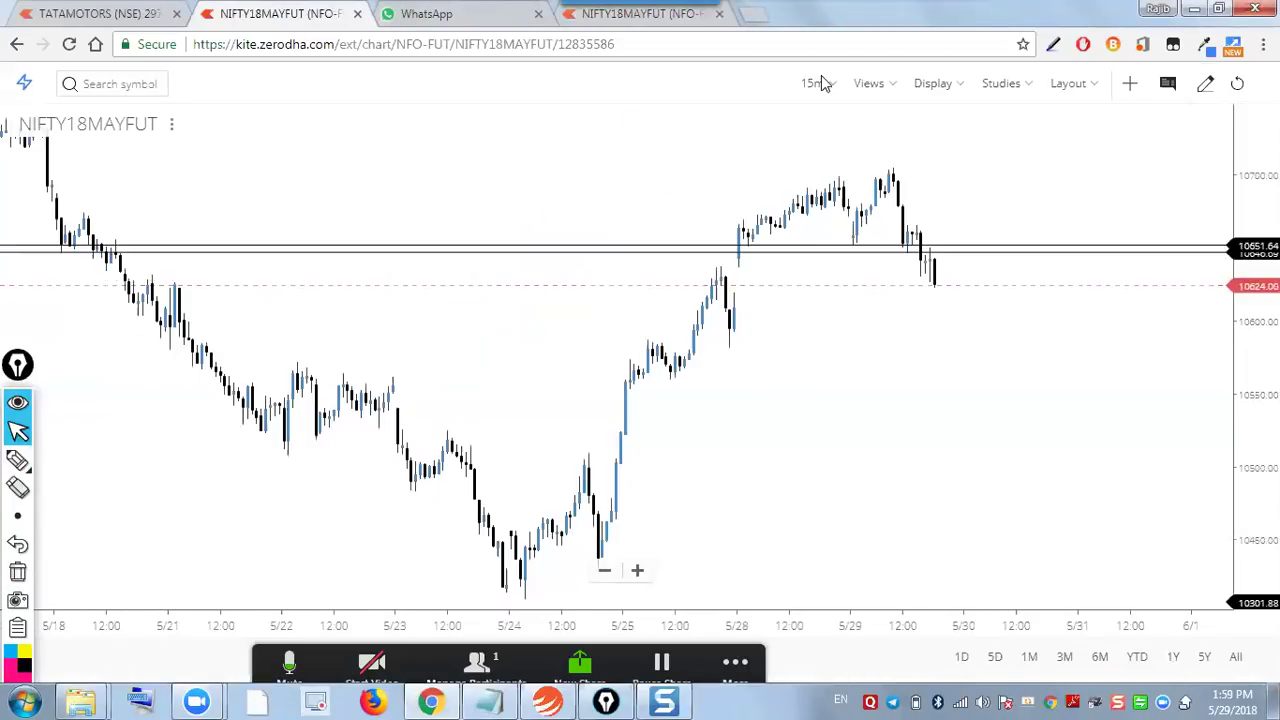
pyautogui.click(814, 87)
pyautogui.click(826, 180)
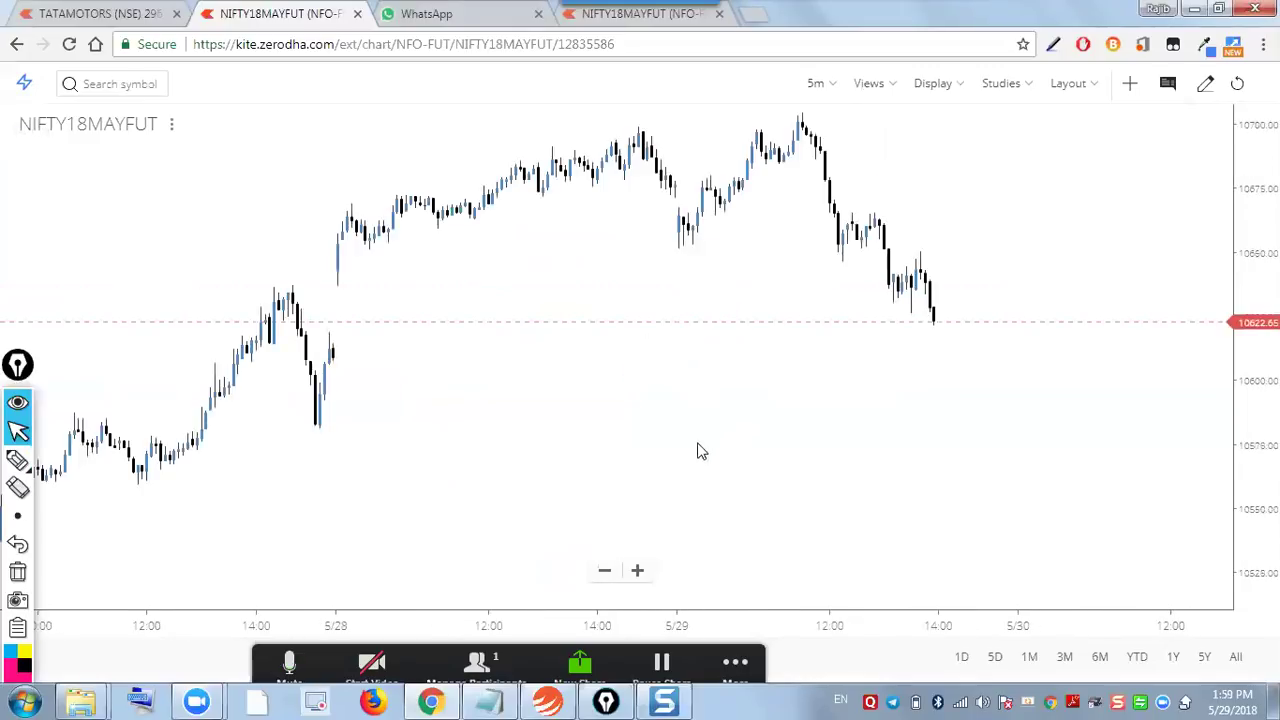
pyautogui.scroll(3, 667, 362)
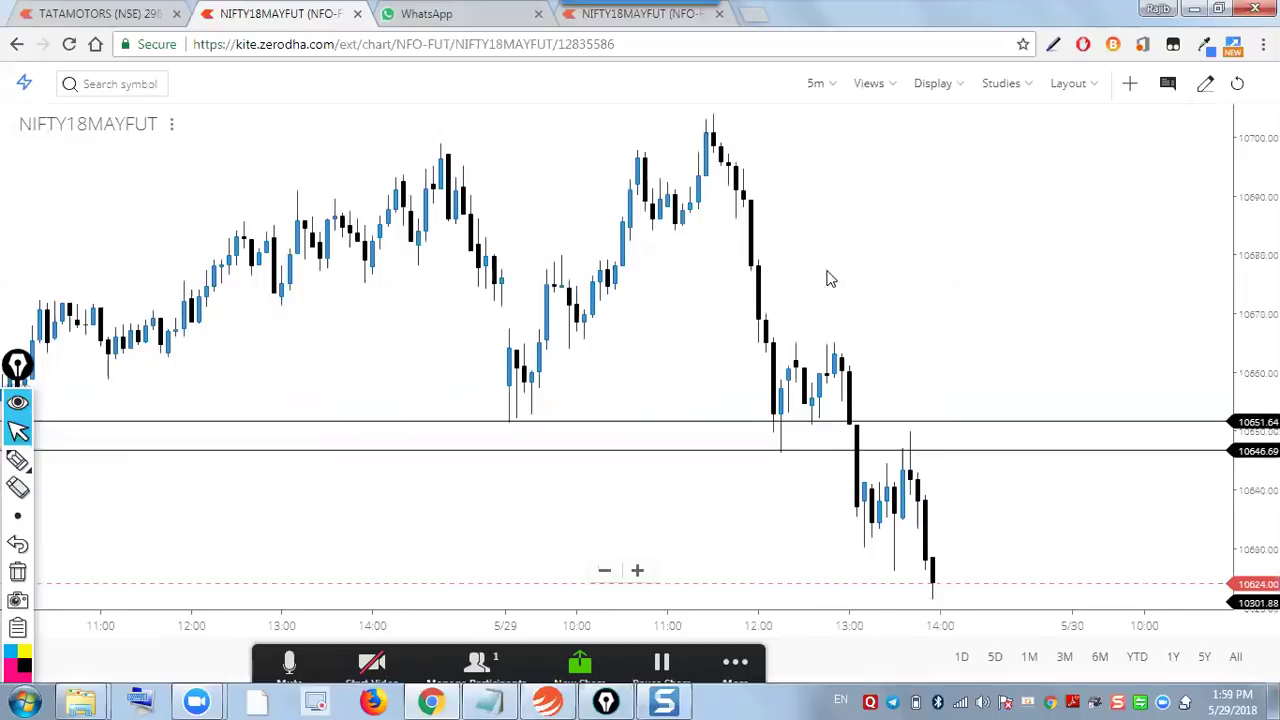
# Sketch both highs and the dip between, then redraw as one line joining the highs near 10700
pyautogui.click(17, 459)
pyautogui.moveTo(540, 134)
pyautogui.mouseDown()
pyautogui.moveTo(613, 134)
pyautogui.moveTo(556, 130)
pyautogui.mouseUp()
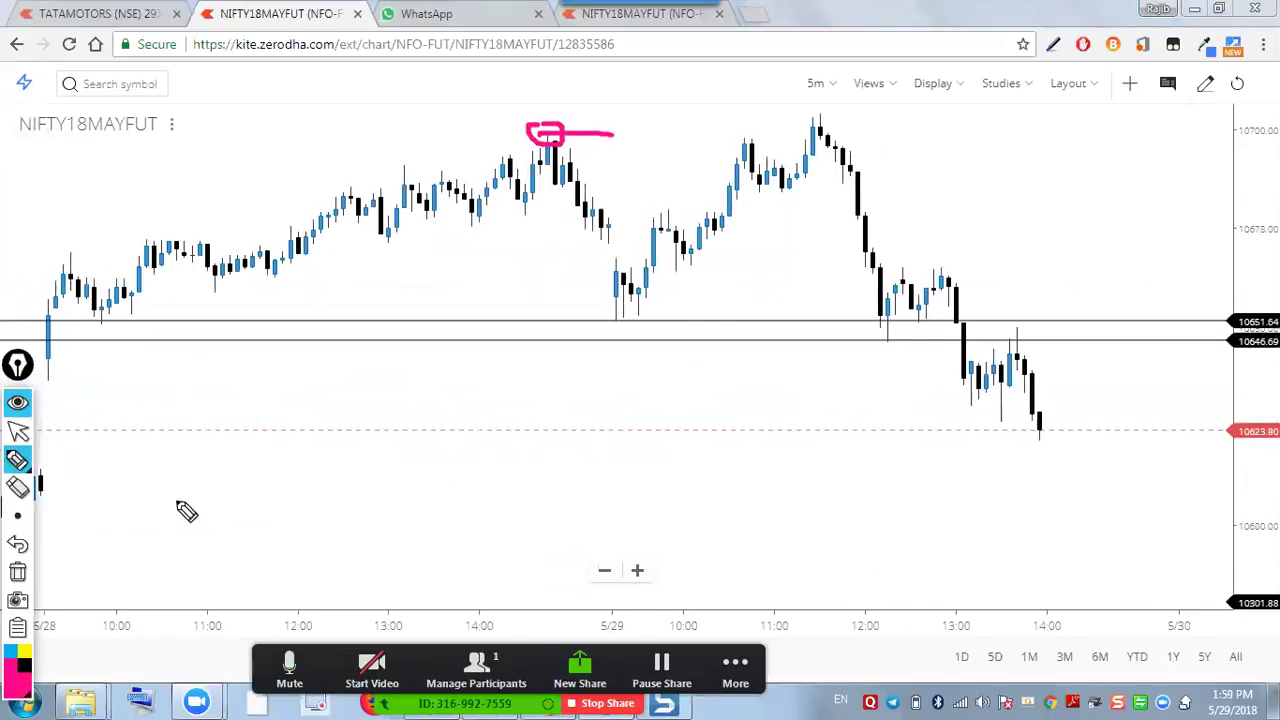
pyautogui.moveTo(655, 134); pyautogui.dragTo(743, 134)
pyautogui.moveTo(555, 163)
pyautogui.mouseDown()
pyautogui.moveTo(617, 314)
pyautogui.moveTo(692, 236)
pyautogui.moveTo(745, 127)
pyautogui.moveTo(822, 134)
pyautogui.mouseUp()
pyautogui.moveTo(741, 140)
pyautogui.mouseDown()
pyautogui.moveTo(730, 120)
pyautogui.moveTo(745, 144)
pyautogui.moveTo(812, 114)
pyautogui.moveTo(838, 135)
pyautogui.moveTo(790, 112)
pyautogui.moveTo(857, 152)
pyautogui.moveTo(860, 180)
pyautogui.moveTo(882, 163)
pyautogui.moveTo(878, 175)
pyautogui.mouseUp()
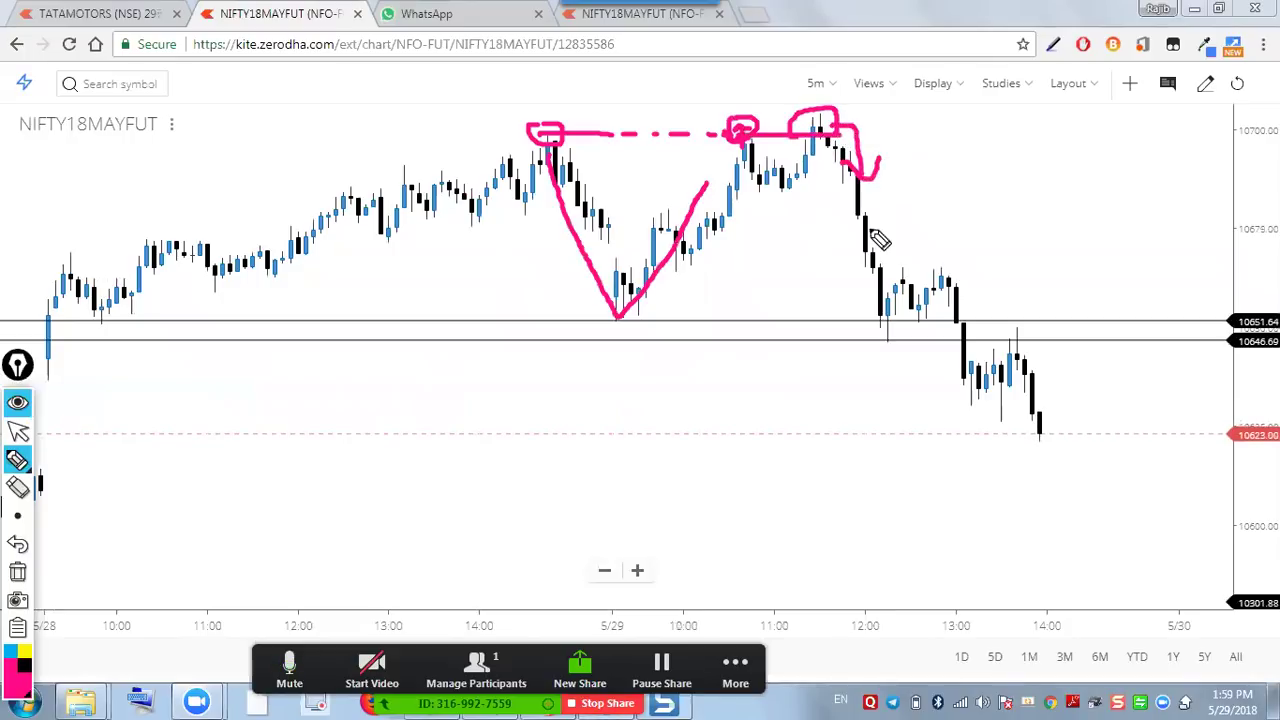
pyautogui.click(17, 572)
pyautogui.moveTo(528, 136); pyautogui.dragTo(775, 132)
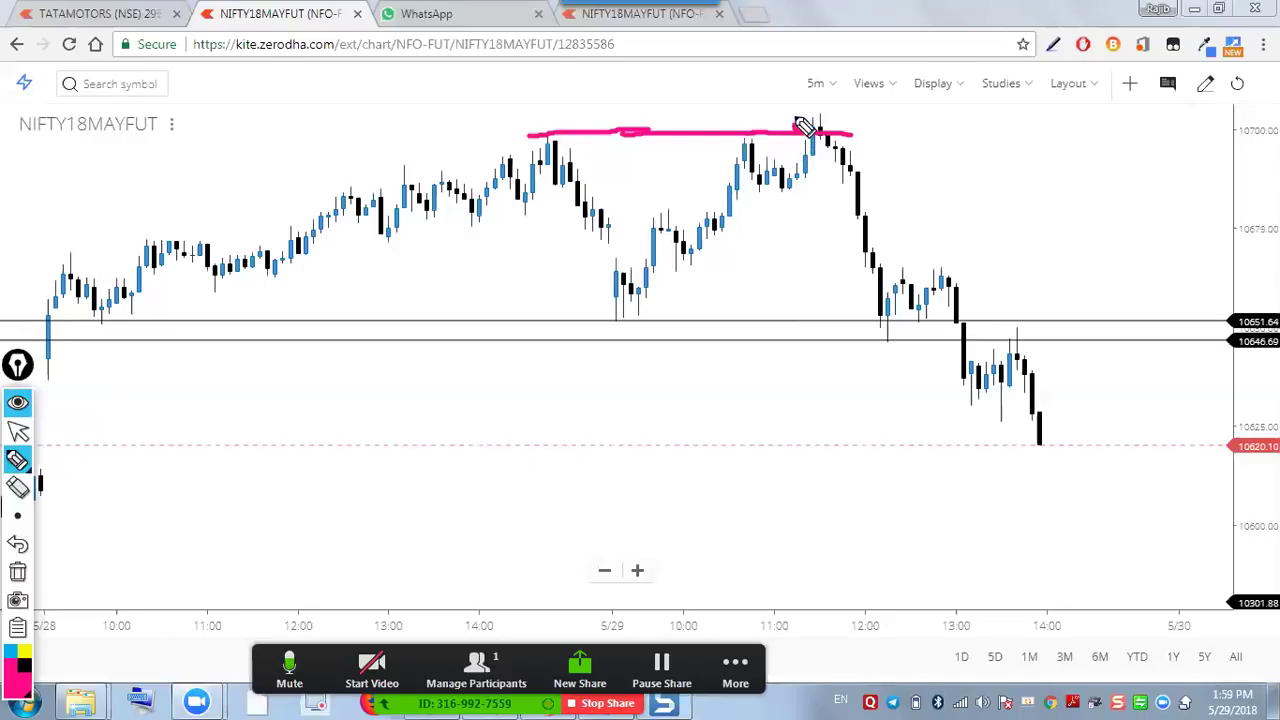
# Circle the last peak, trace the drop, mark three earlier levels, then clear all drawings
pyautogui.moveTo(798, 120); pyautogui.dragTo(834, 130)
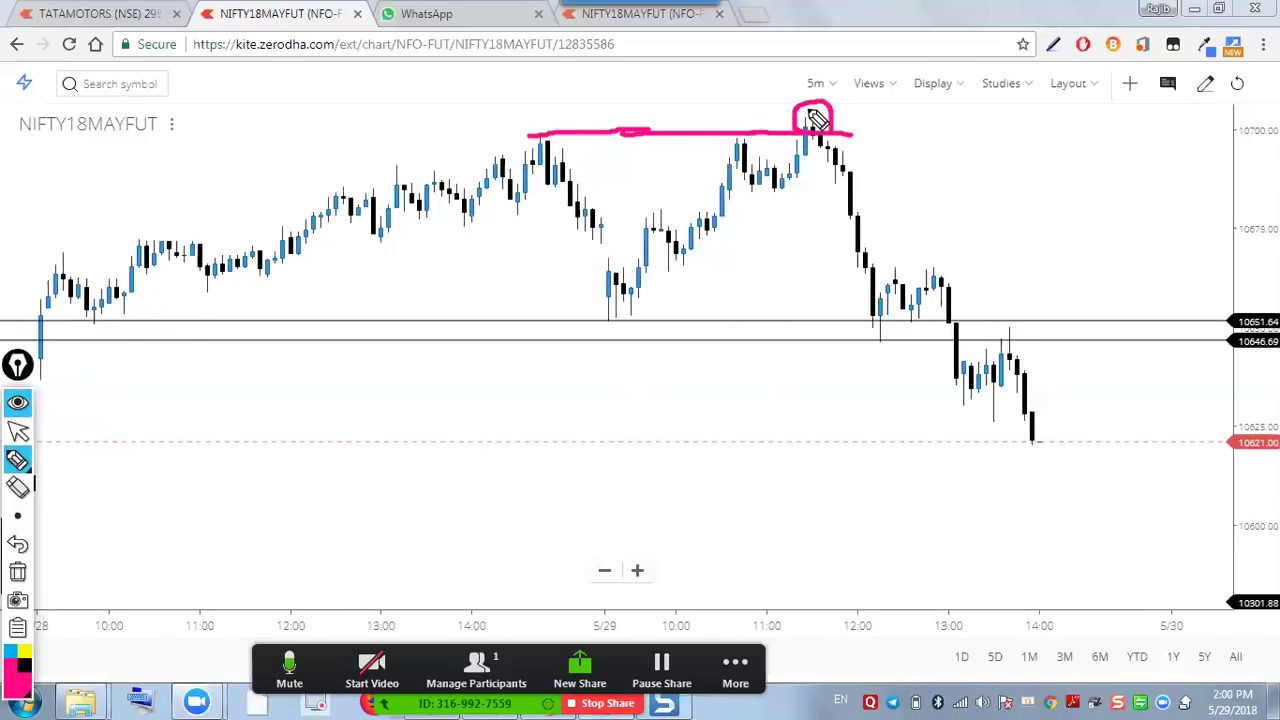
pyautogui.moveTo(815, 152)
pyautogui.mouseDown()
pyautogui.moveTo(860, 281)
pyautogui.moveTo(866, 192)
pyautogui.moveTo(877, 239)
pyautogui.mouseUp()
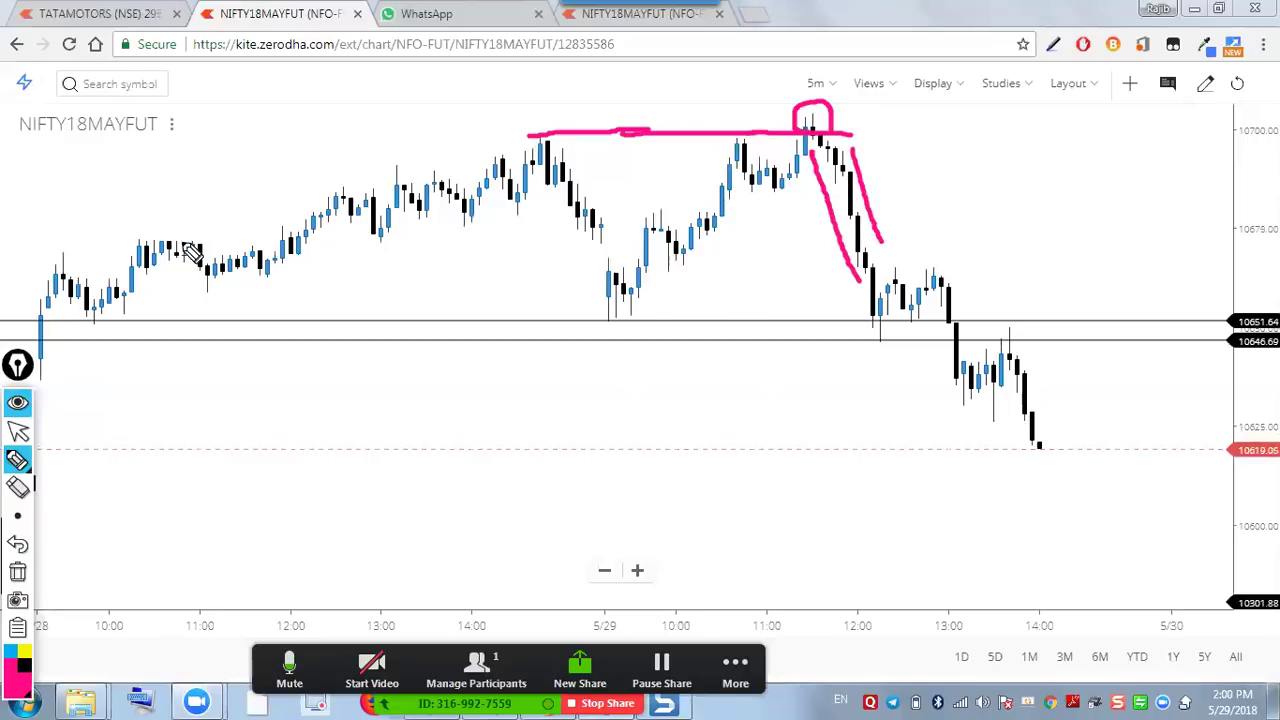
pyautogui.moveTo(110, 241); pyautogui.dragTo(262, 241)
pyautogui.moveTo(303, 240); pyautogui.dragTo(441, 239)
pyautogui.moveTo(541, 236); pyautogui.dragTo(666, 233)
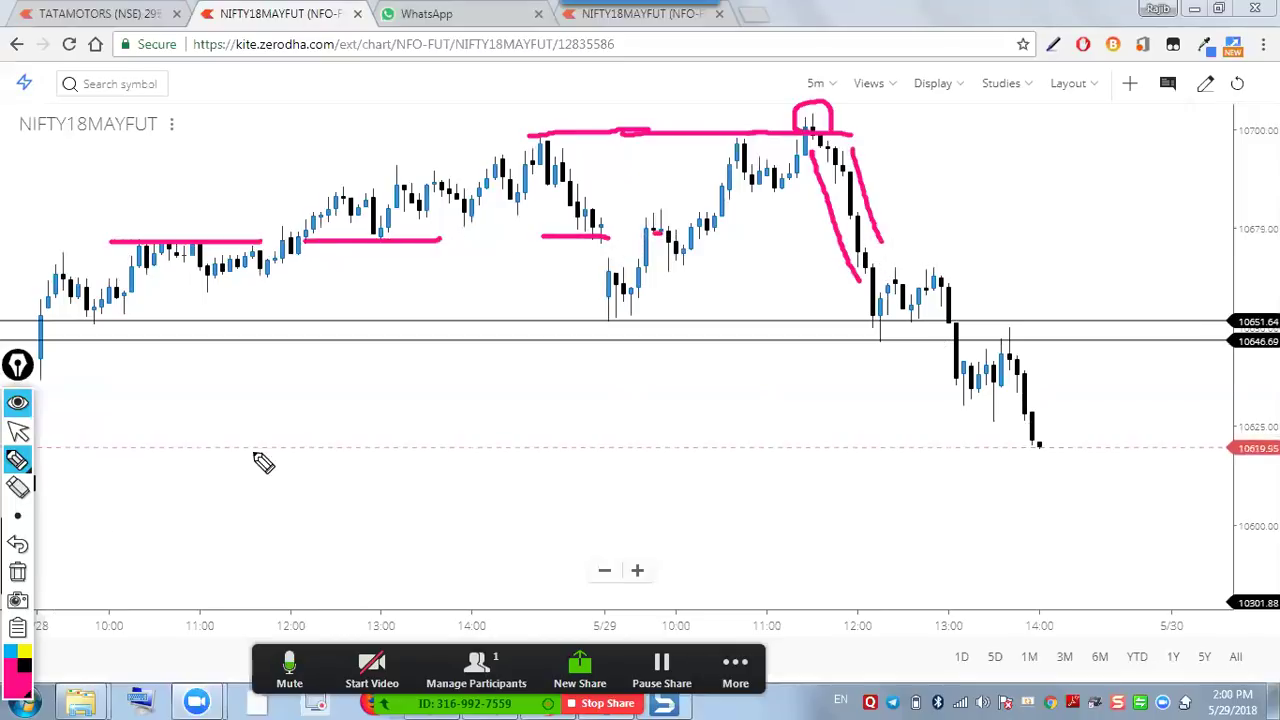
pyautogui.click(17, 572)
# Circle the candles at 10651 near 12:00 with a -1 mark, wipe them, and zoom in
pyautogui.click(18, 430)
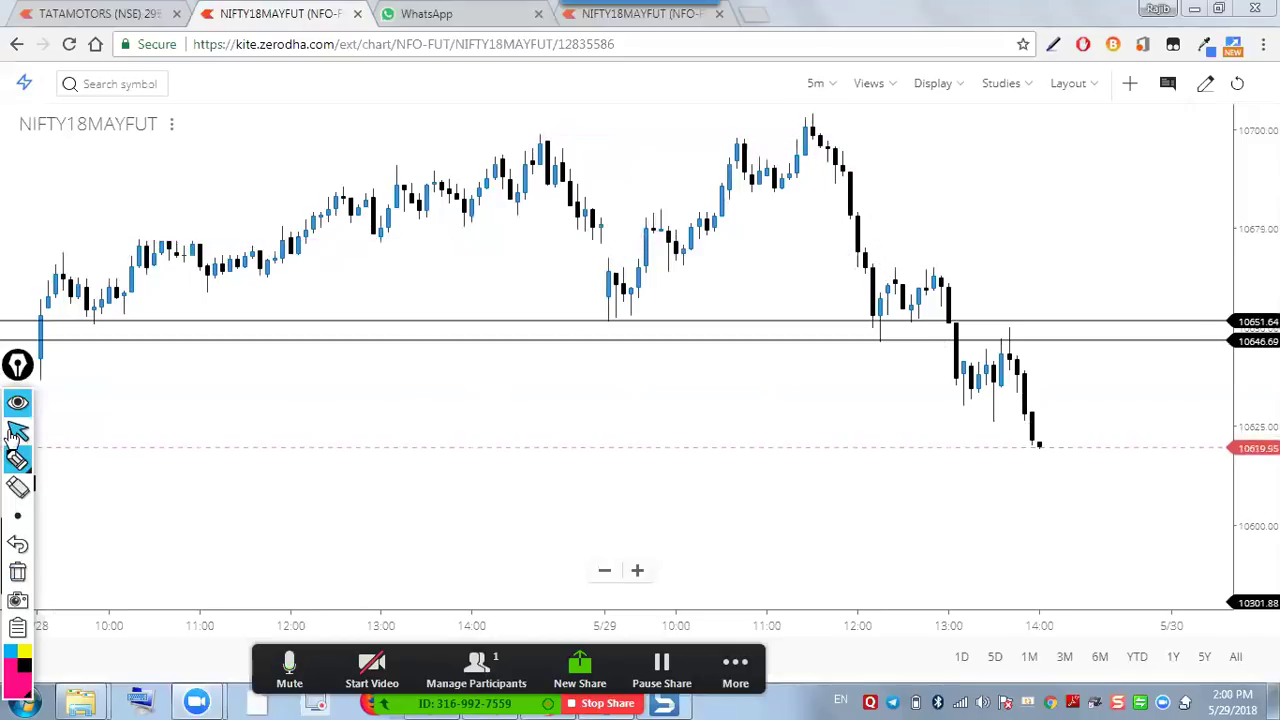
pyautogui.scroll(-3, 463, 363)
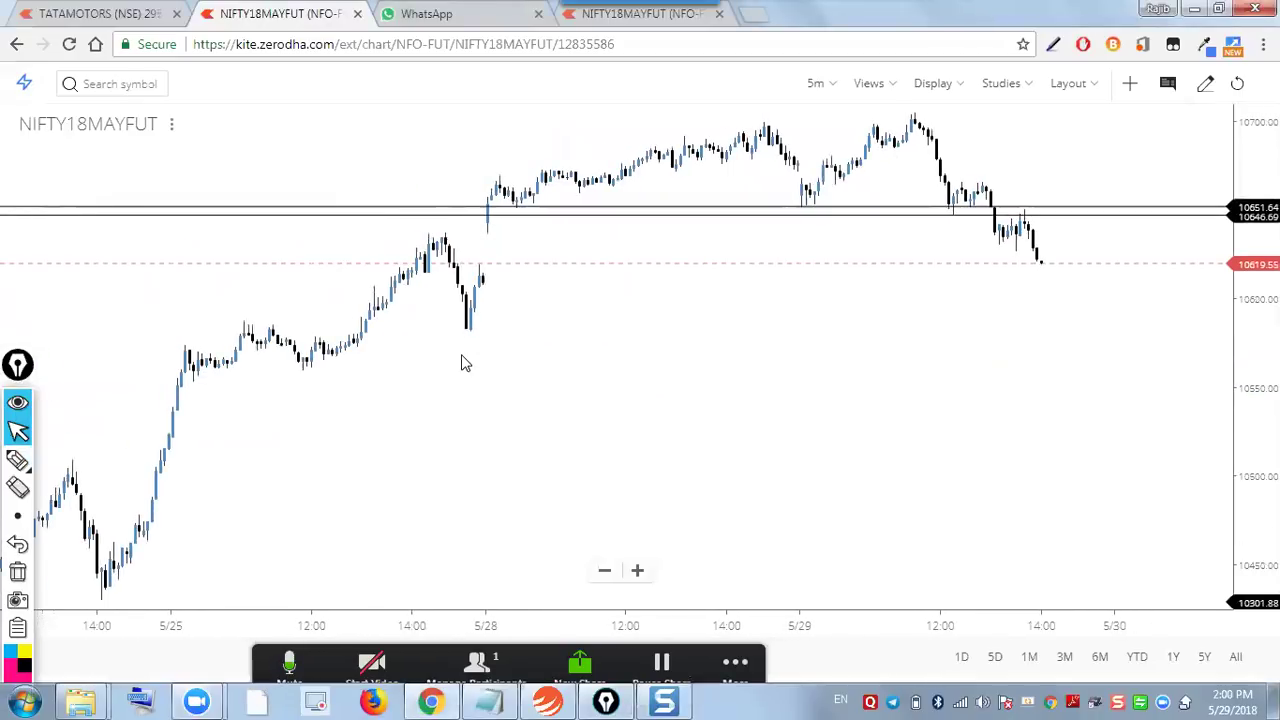
pyautogui.scroll(2, 463, 350)
pyautogui.scroll(-2, 455, 300)
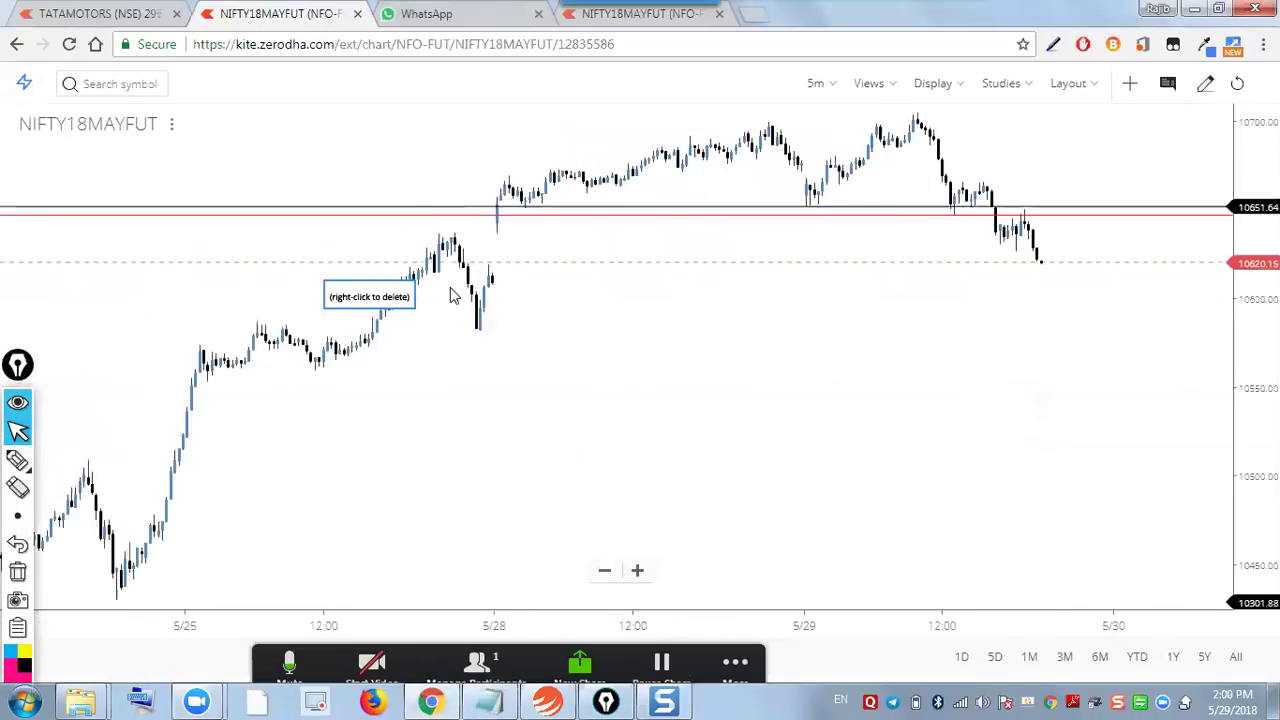
pyautogui.click(20, 462)
pyautogui.moveTo(972, 204)
pyautogui.mouseDown()
pyautogui.moveTo(978, 218)
pyautogui.moveTo(958, 205)
pyautogui.moveTo(970, 210)
pyautogui.mouseUp()
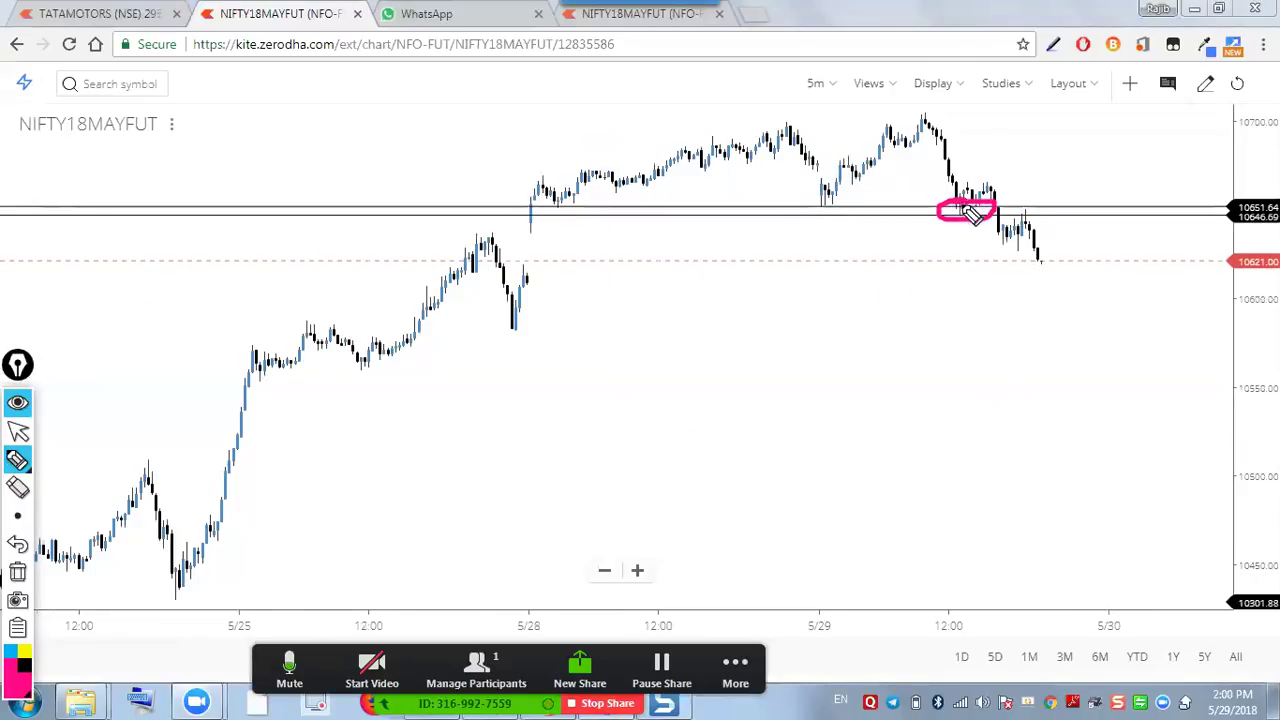
pyautogui.moveTo(1006, 148)
pyautogui.mouseDown()
pyautogui.moveTo(1028, 150)
pyautogui.moveTo(1048, 126)
pyautogui.mouseUp()
pyautogui.click(18, 460)
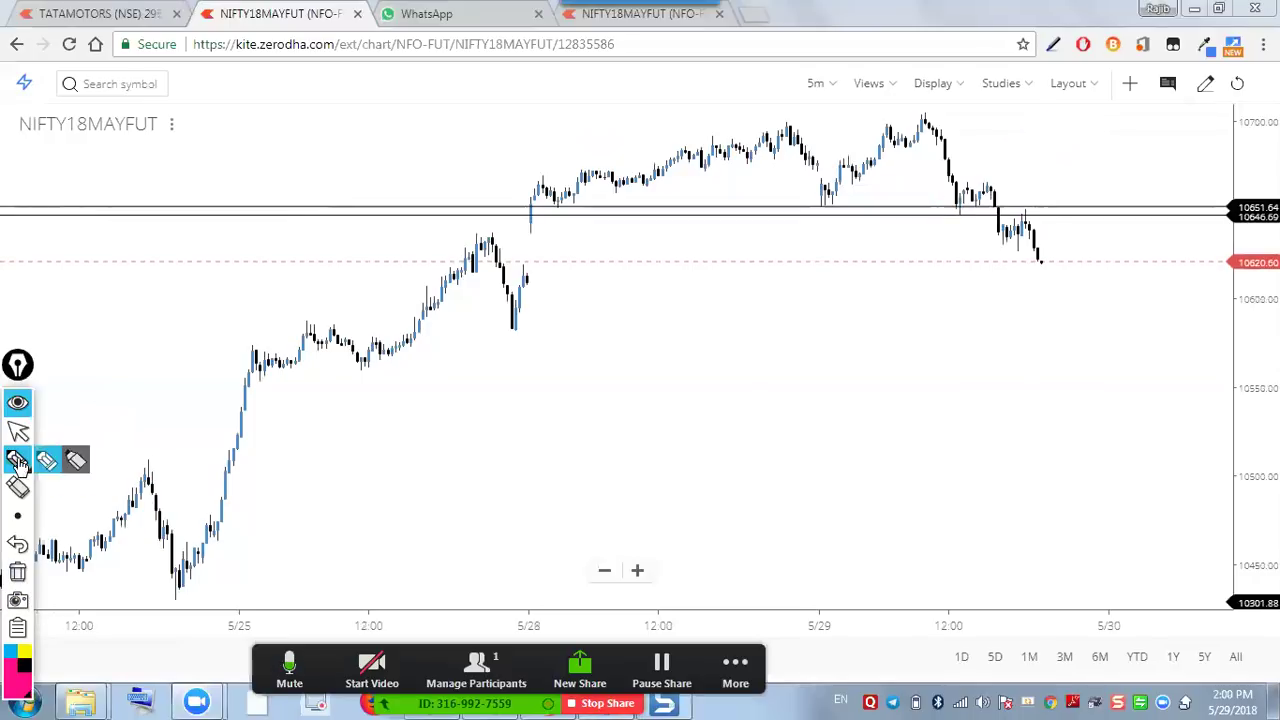
pyautogui.scroll(3, 603, 406)
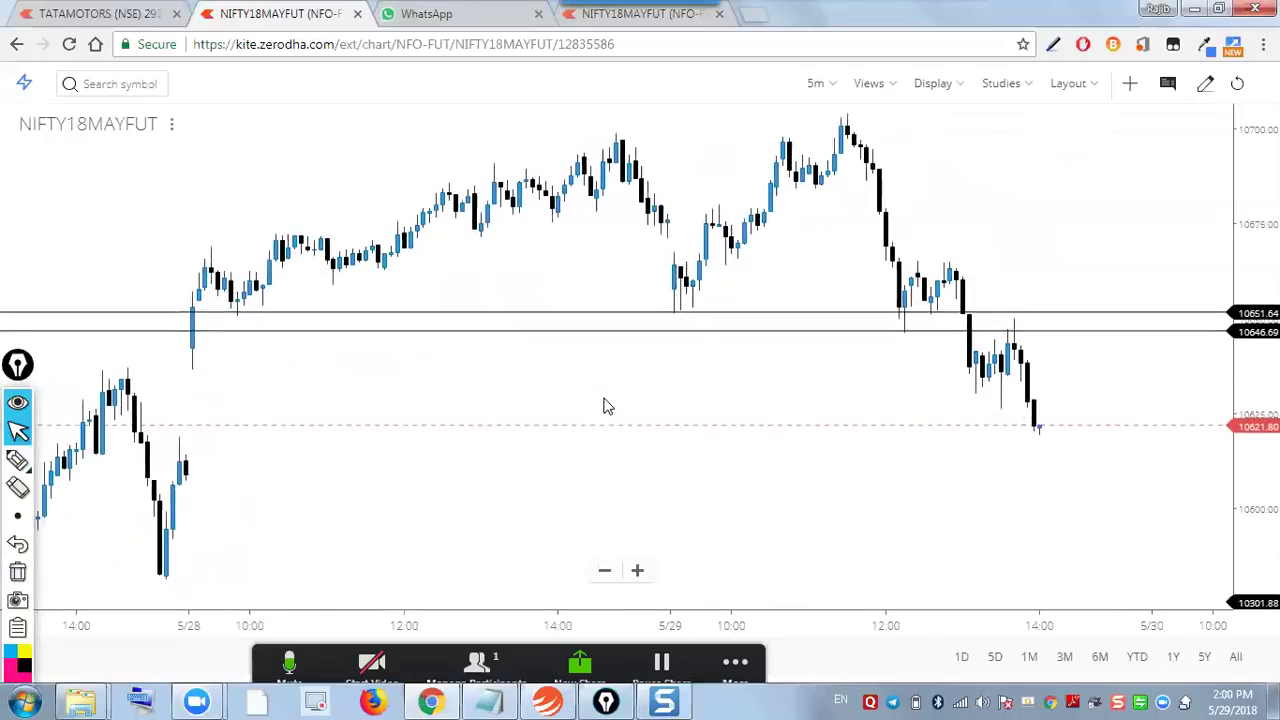
pyautogui.click(18, 460)
pyautogui.moveTo(210, 272); pyautogui.dragTo(270, 248)
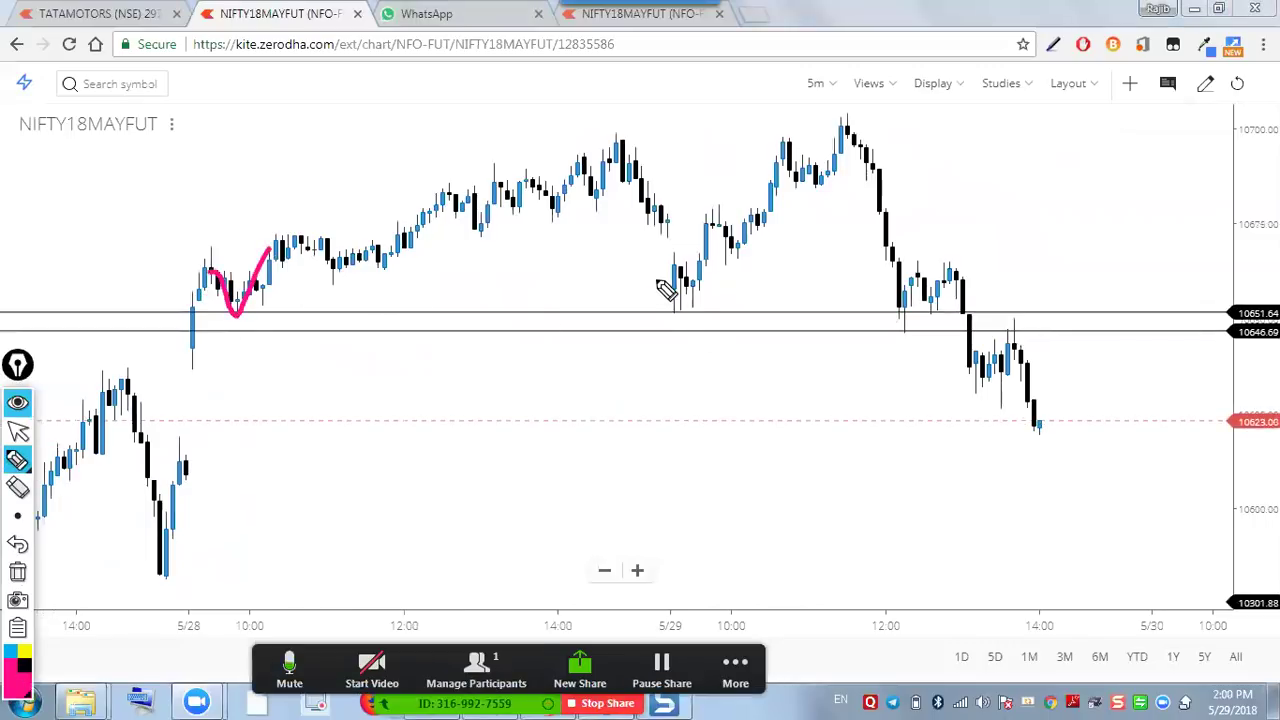
pyautogui.moveTo(652, 275); pyautogui.dragTo(740, 174)
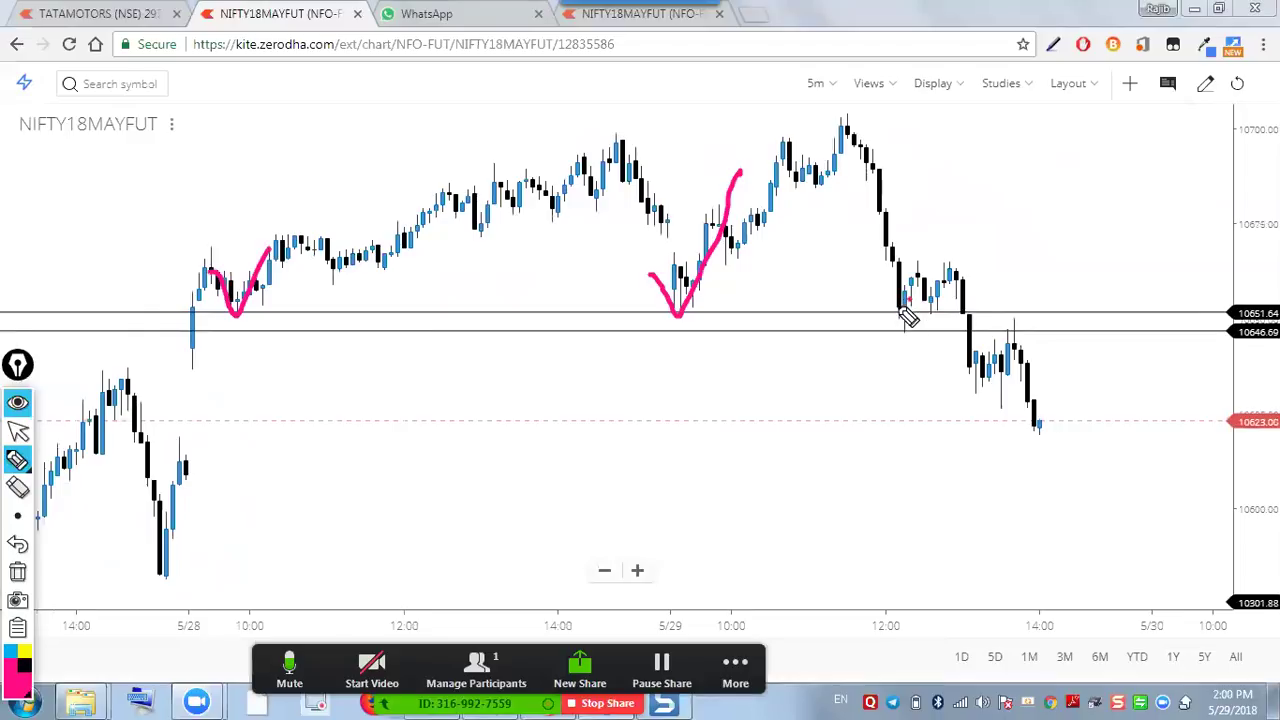
pyautogui.moveTo(218, 313); pyautogui.dragTo(266, 314)
pyautogui.moveTo(653, 315); pyautogui.dragTo(692, 316)
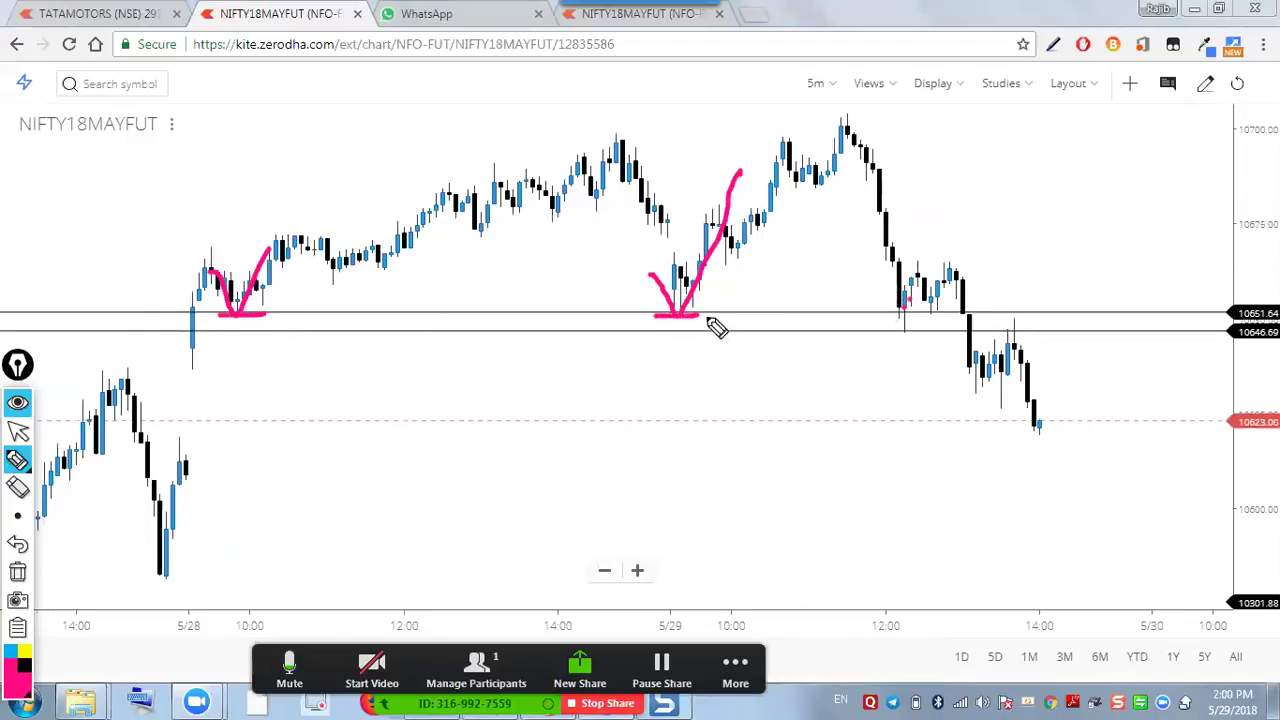
pyautogui.moveTo(893, 313)
pyautogui.mouseDown()
pyautogui.moveTo(912, 313)
pyautogui.moveTo(911, 331)
pyautogui.mouseUp()
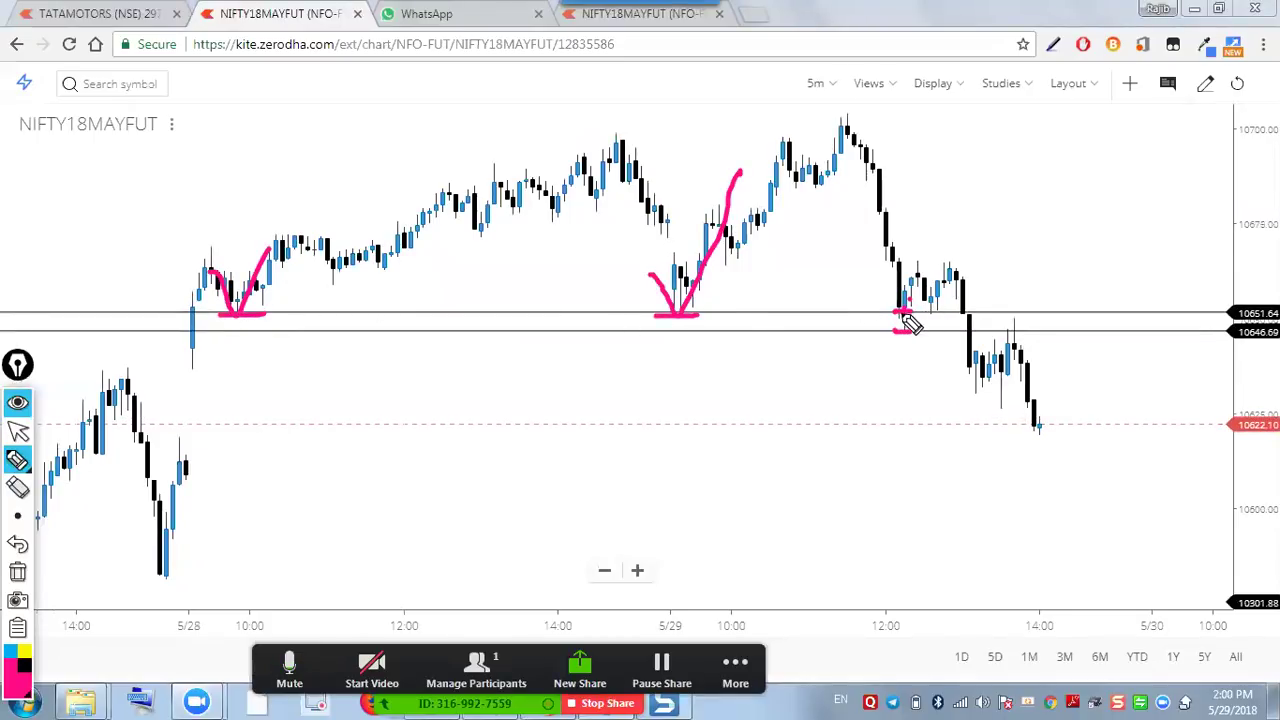
pyautogui.moveTo(876, 185); pyautogui.dragTo(891, 248)
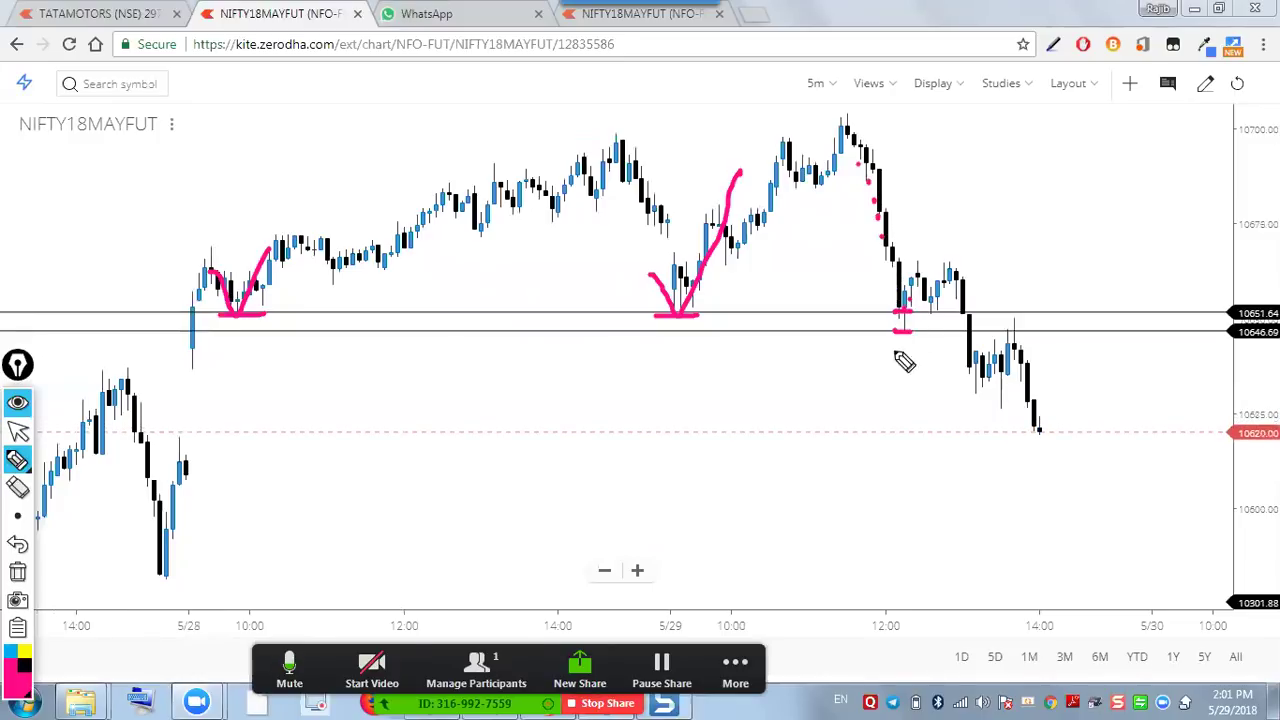
pyautogui.click(17, 430)
pyautogui.click(17, 460)
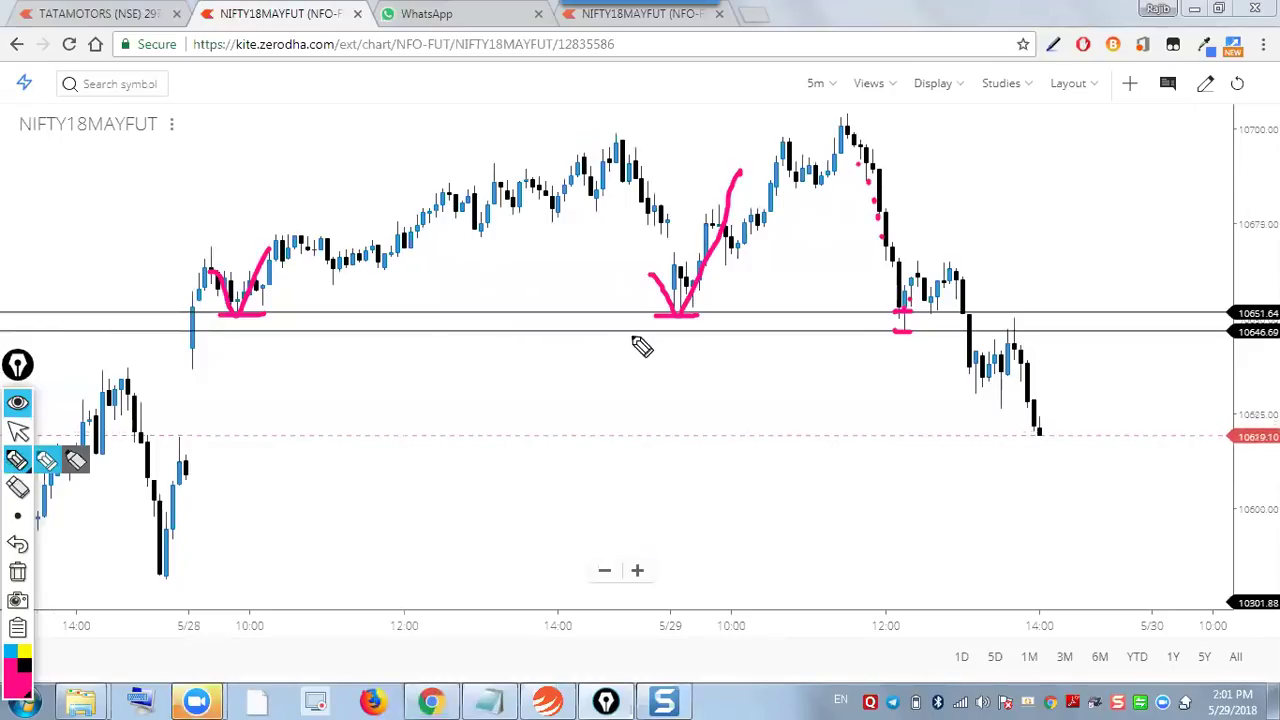
pyautogui.moveTo(905, 332)
pyautogui.mouseDown()
pyautogui.moveTo(915, 268)
pyautogui.moveTo(931, 323)
pyautogui.moveTo(947, 325)
pyautogui.moveTo(937, 314)
pyautogui.moveTo(957, 277)
pyautogui.moveTo(933, 278)
pyautogui.mouseUp()
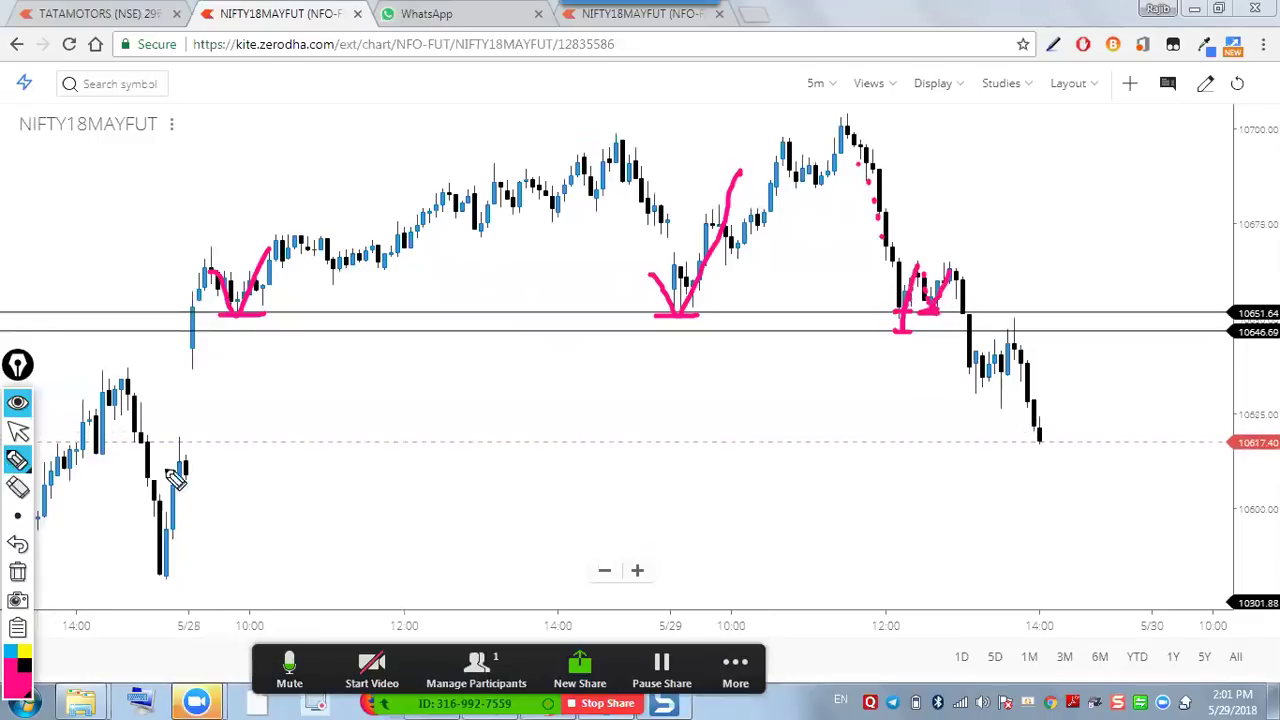
pyautogui.click(19, 572)
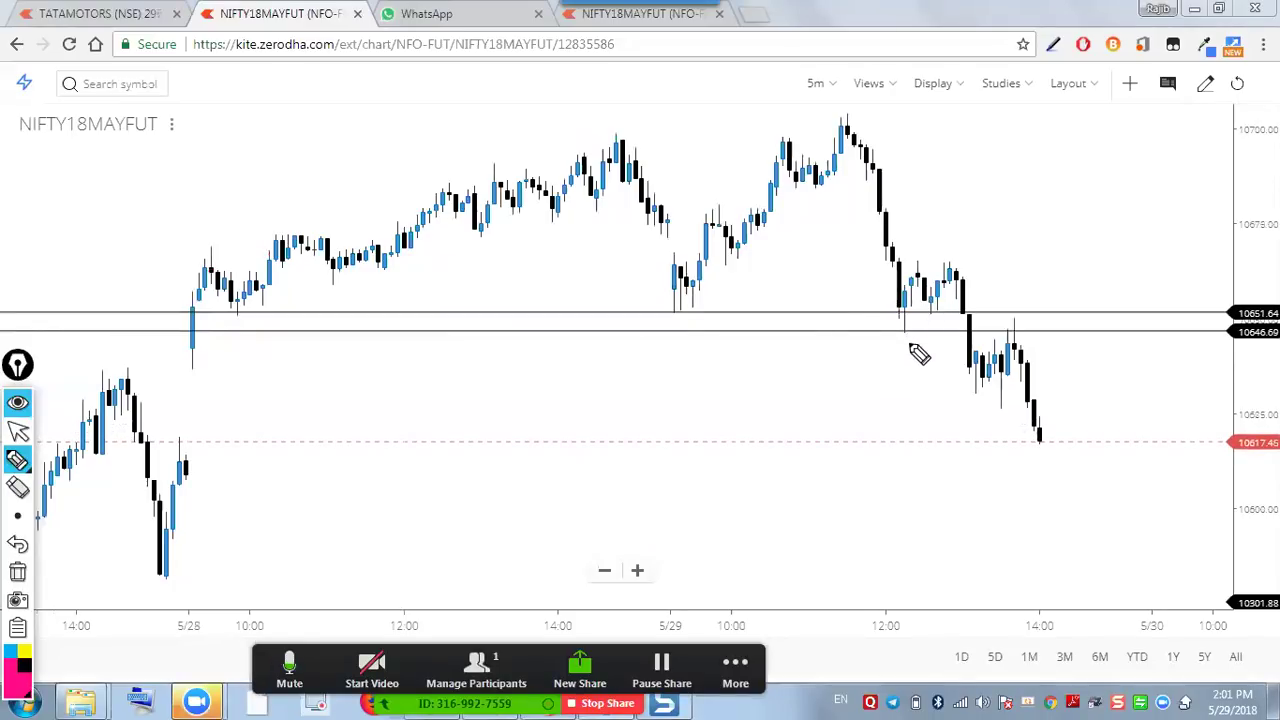
pyautogui.moveTo(557, 129)
pyautogui.mouseDown()
pyautogui.moveTo(1072, 130)
pyautogui.moveTo(606, 243)
pyautogui.moveTo(616, 312)
pyautogui.mouseUp()
pyautogui.moveTo(872, 317); pyautogui.dragTo(716, 317)
pyautogui.click(944, 302)
pyautogui.moveTo(945, 298)
pyautogui.mouseDown()
pyautogui.moveTo(968, 147)
pyautogui.moveTo(988, 153)
pyautogui.mouseUp()
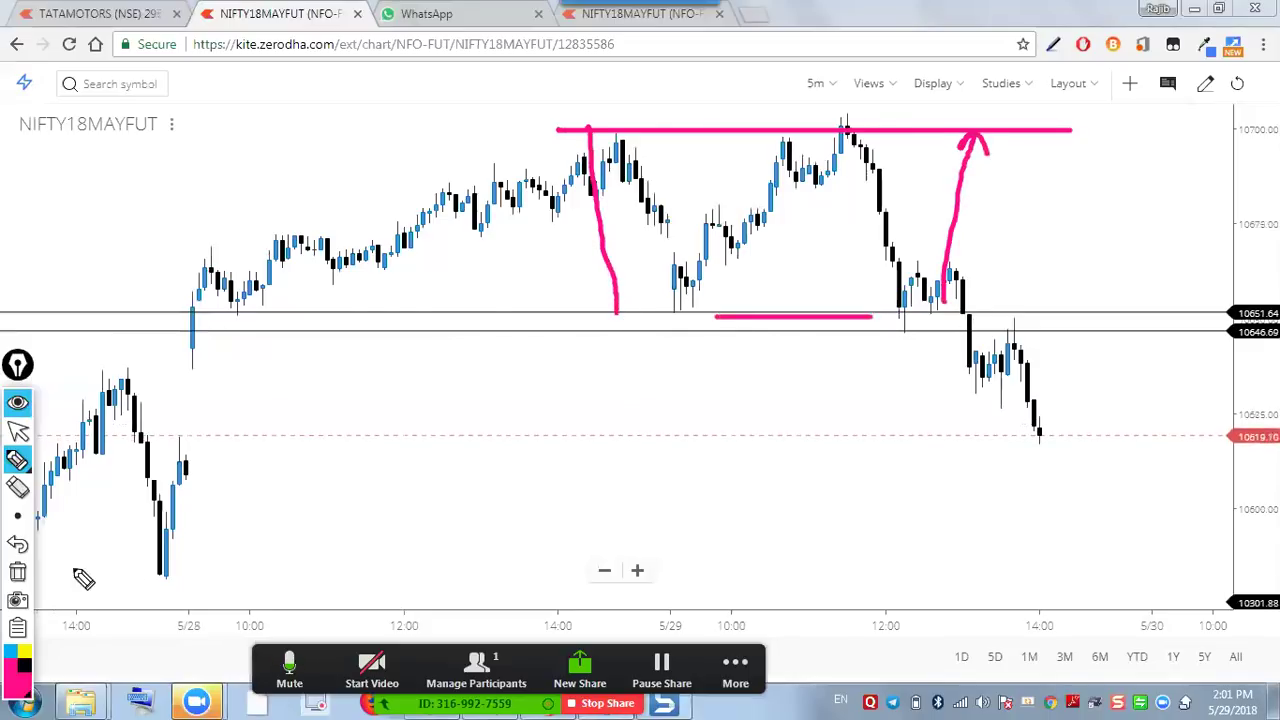
pyautogui.click(17, 573)
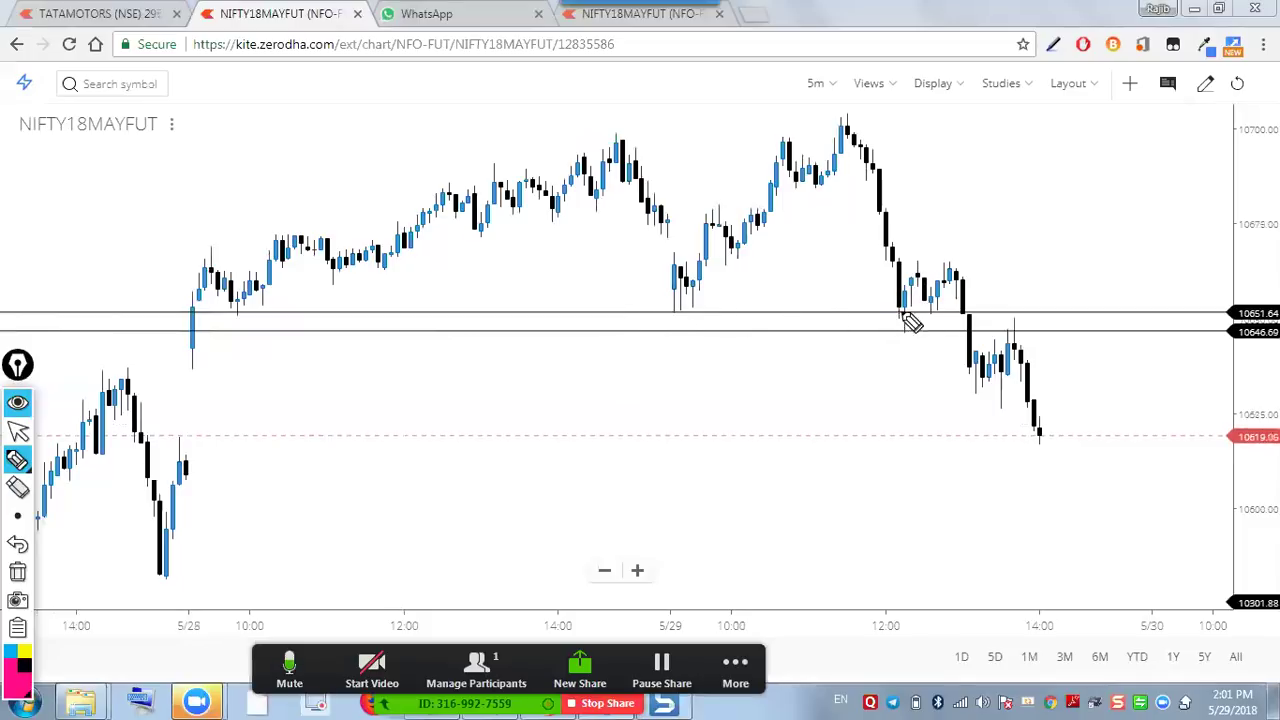
pyautogui.moveTo(686, 259)
pyautogui.mouseDown()
pyautogui.moveTo(650, 302)
pyautogui.moveTo(700, 262)
pyautogui.moveTo(708, 214)
pyautogui.moveTo(731, 264)
pyautogui.mouseUp()
pyautogui.moveTo(770, 203); pyautogui.dragTo(777, 176)
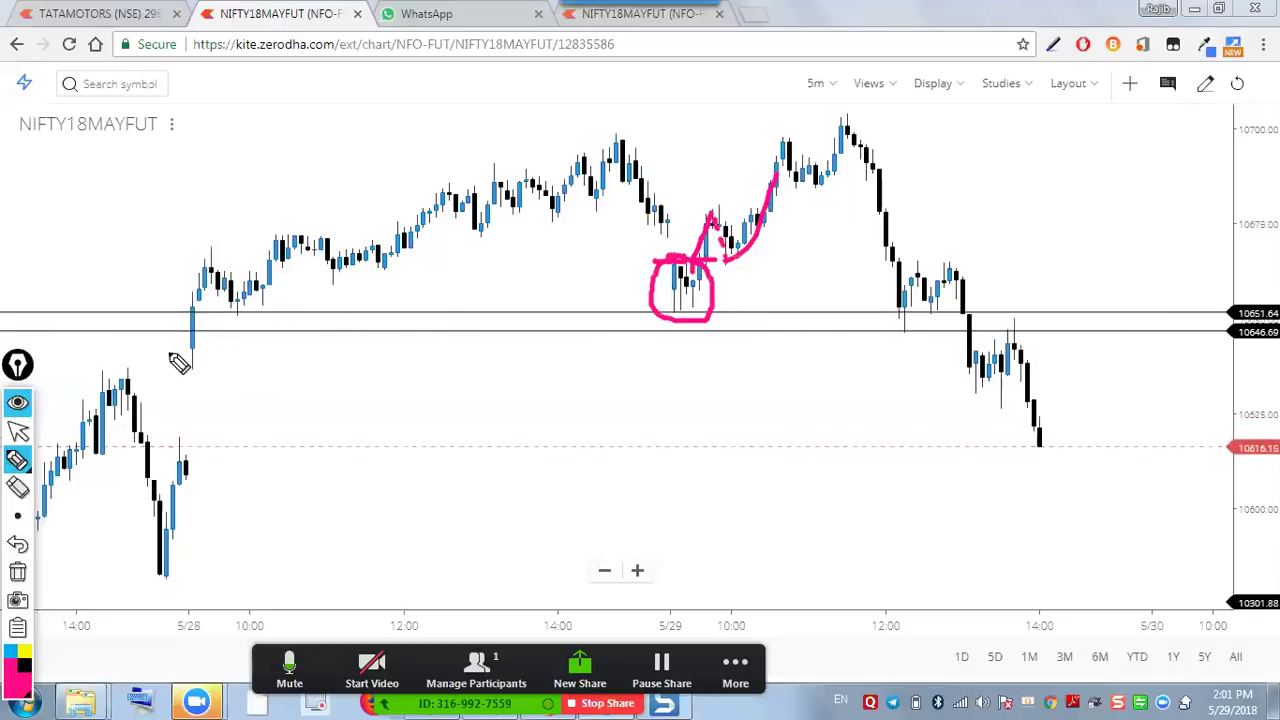
pyautogui.moveTo(145, 333); pyautogui.dragTo(187, 333)
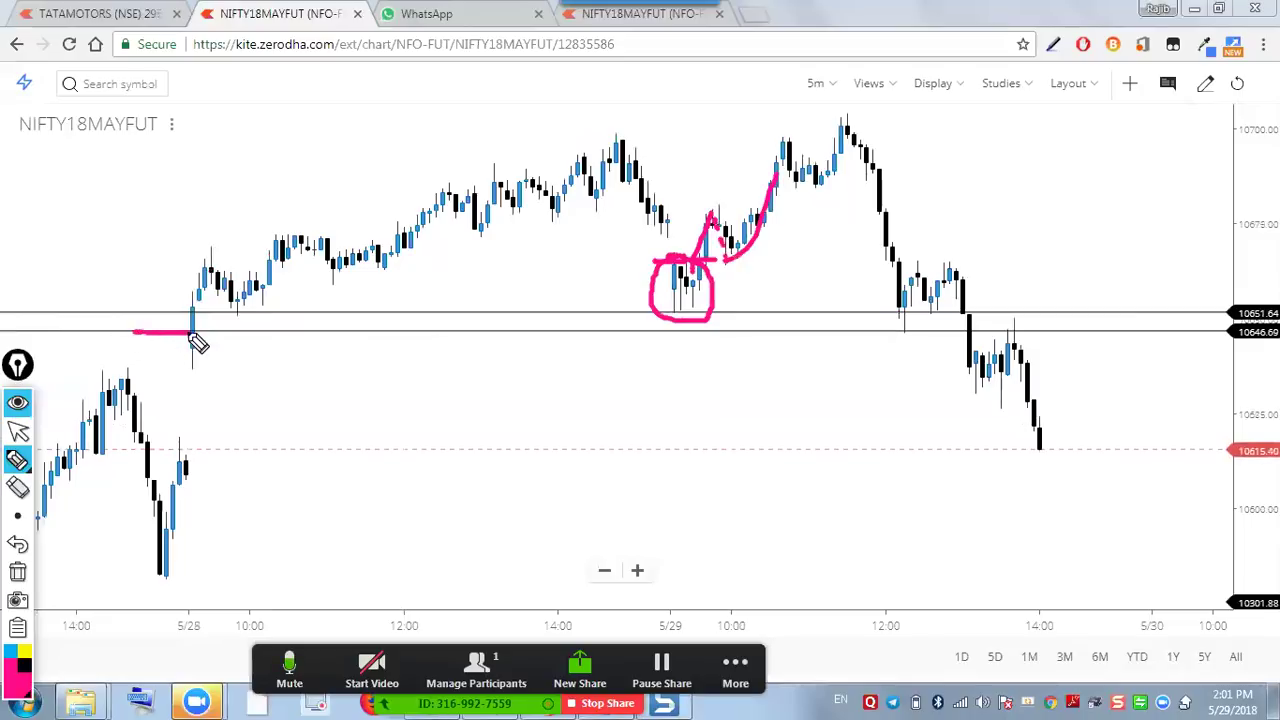
pyautogui.moveTo(142, 345)
pyautogui.mouseDown()
pyautogui.moveTo(237, 350)
pyautogui.moveTo(211, 266)
pyautogui.moveTo(238, 319)
pyautogui.moveTo(250, 252)
pyautogui.mouseUp()
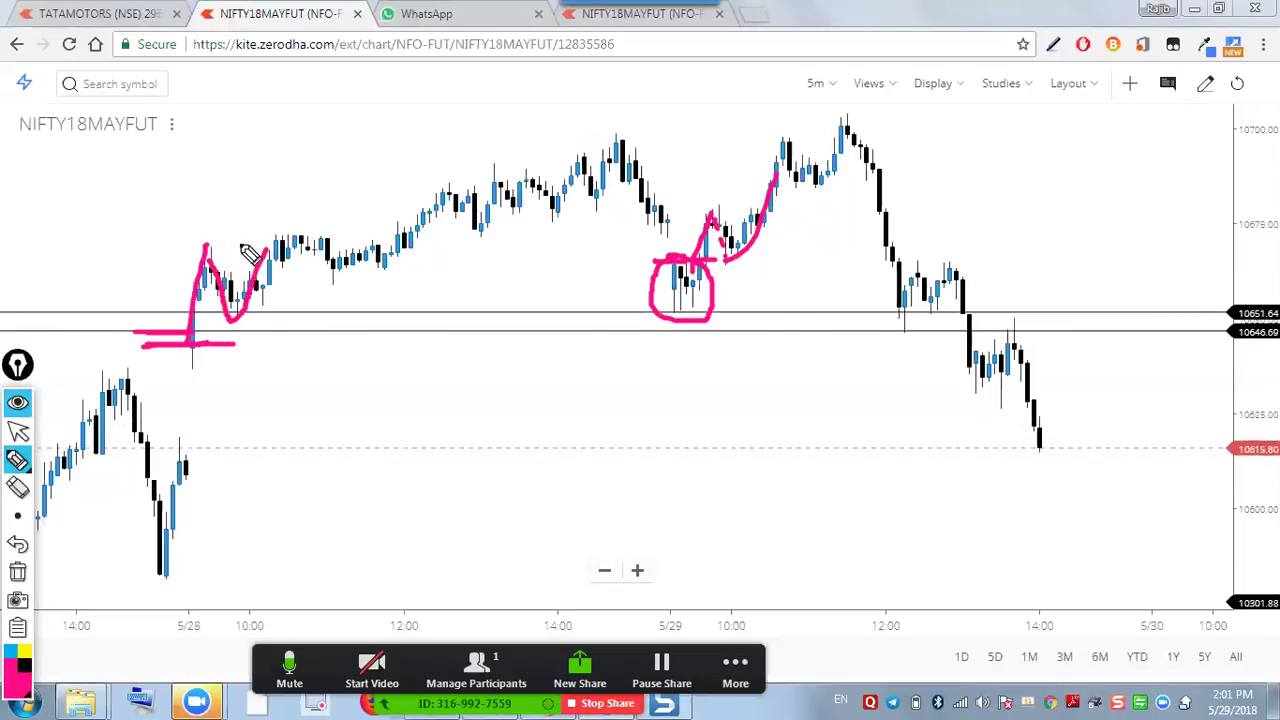
pyautogui.moveTo(168, 248); pyautogui.dragTo(500, 236)
pyautogui.moveTo(400, 248)
pyautogui.mouseDown()
pyautogui.moveTo(458, 198)
pyautogui.moveTo(486, 244)
pyautogui.mouseUp()
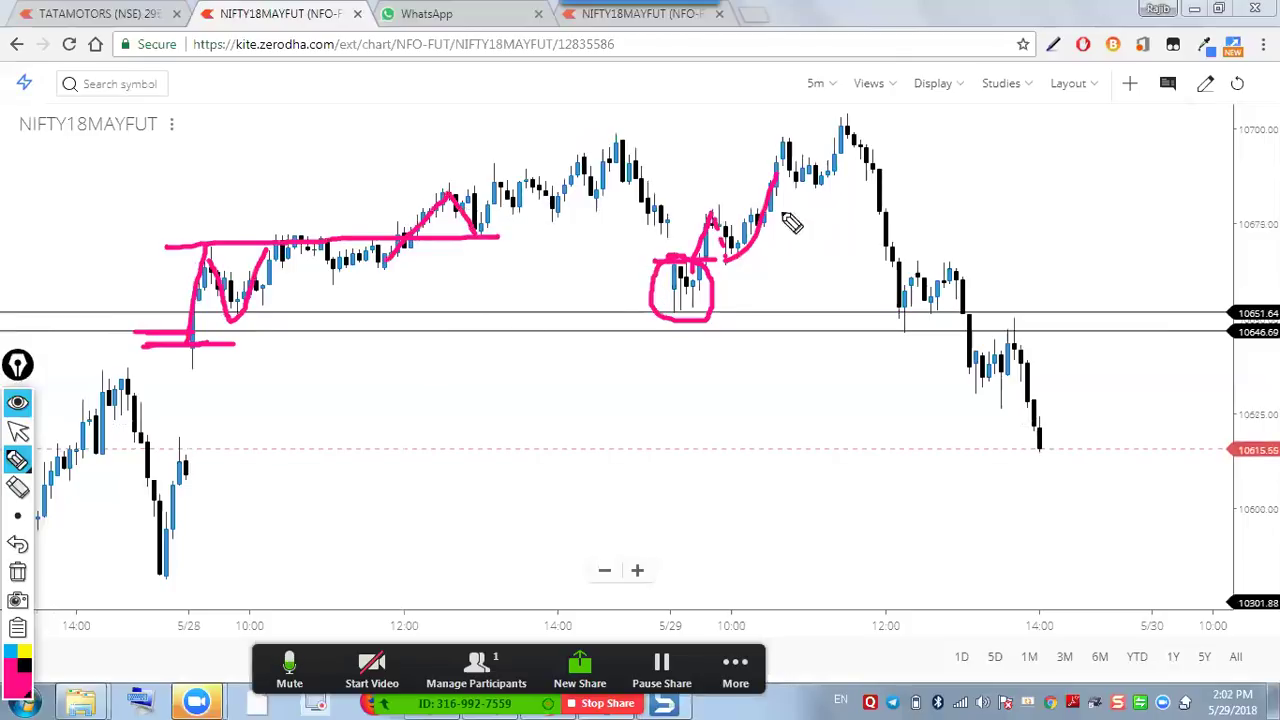
# Sketch a -1R label, a line across the 10700 highs, the rise to it, and a divider
pyautogui.click(17, 571)
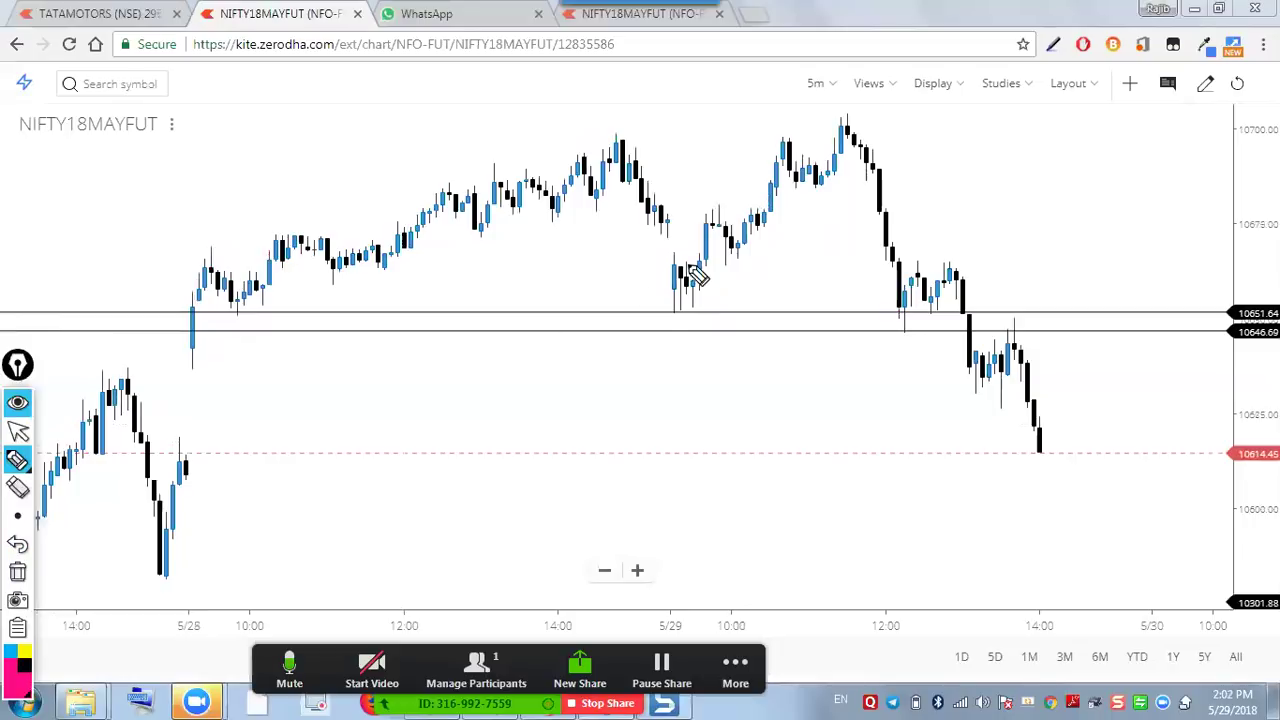
pyautogui.moveTo(965, 191)
pyautogui.mouseDown()
pyautogui.moveTo(995, 196)
pyautogui.moveTo(1011, 177)
pyautogui.moveTo(1040, 196)
pyautogui.mouseUp()
pyautogui.moveTo(564, 135); pyautogui.dragTo(1000, 137)
pyautogui.moveTo(919, 310); pyautogui.dragTo(956, 141)
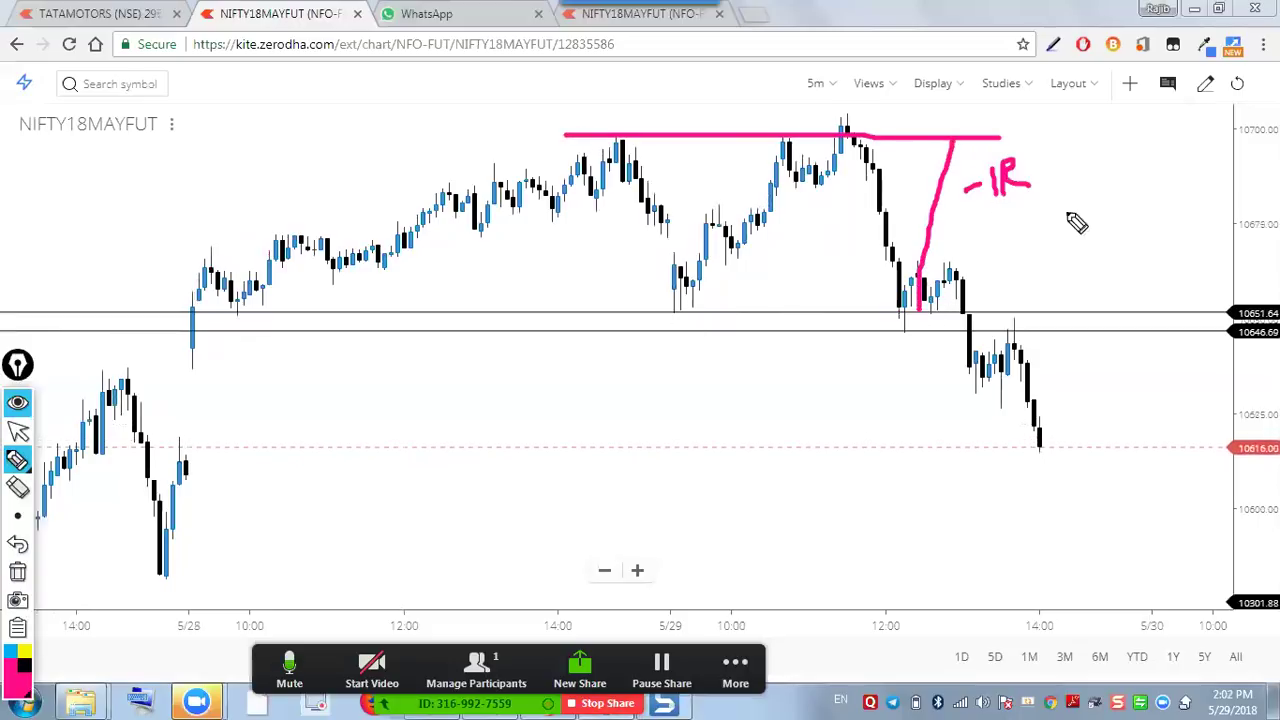
pyautogui.moveTo(1037, 121); pyautogui.dragTo(1040, 234)
# Add a +6R label, then clear and draw the support line along 10651 from 5/28
pyautogui.moveTo(1058, 180)
pyautogui.mouseDown()
pyautogui.moveTo(1077, 172)
pyautogui.moveTo(1070, 190)
pyautogui.moveTo(1097, 170)
pyautogui.moveTo(1104, 140)
pyautogui.moveTo(1124, 166)
pyautogui.mouseUp()
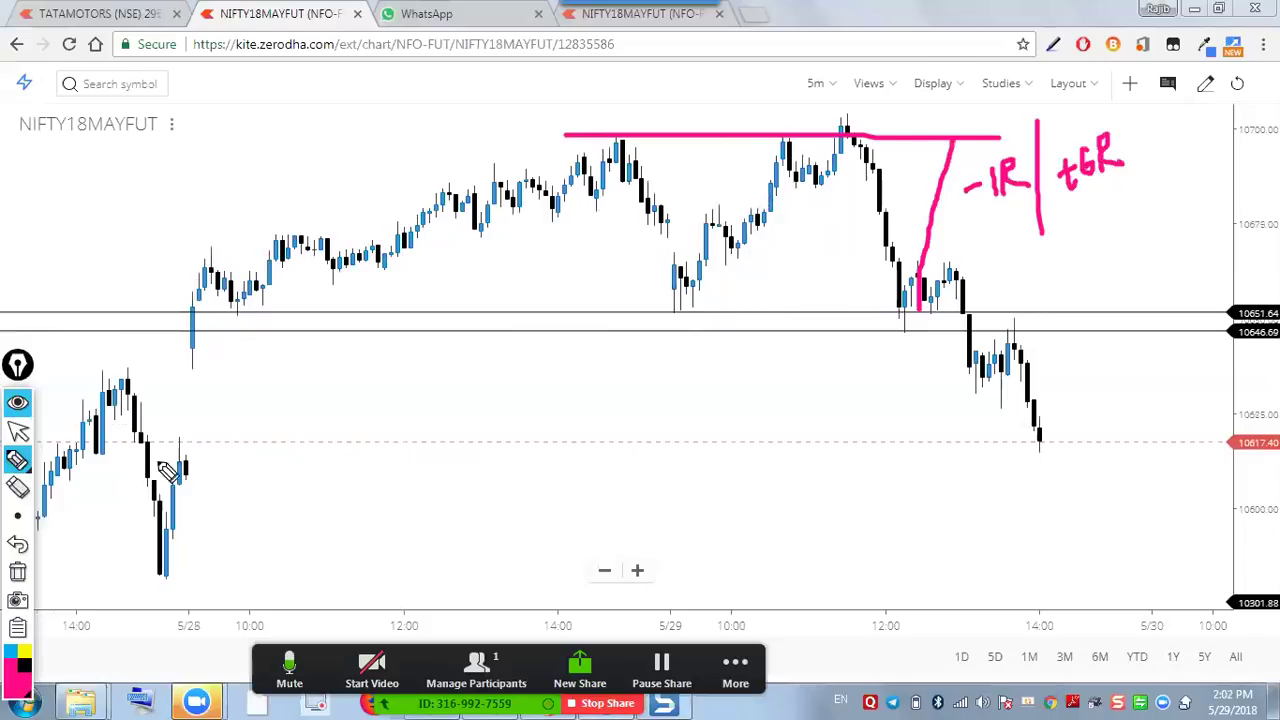
pyautogui.click(16, 574)
pyautogui.moveTo(228, 318); pyautogui.dragTo(1022, 325)
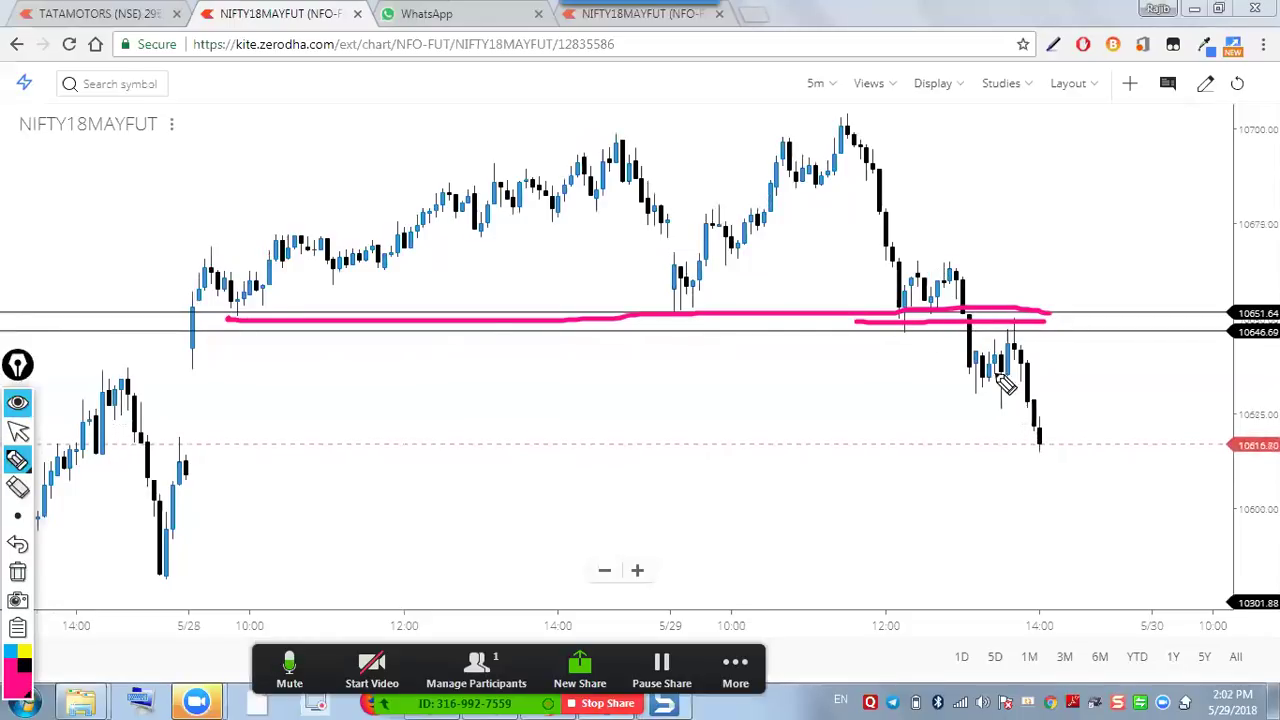
# Erase the pink support line, circle the 10646 retest candle, then replace it with a pink down arrow
pyautogui.click(17, 571)
pyautogui.moveTo(948, 268)
pyautogui.mouseDown()
pyautogui.moveTo(976, 395)
pyautogui.moveTo(1010, 330)
pyautogui.moveTo(1002, 316)
pyautogui.moveTo(1006, 343)
pyautogui.moveTo(1012, 334)
pyautogui.mouseUp()
pyautogui.click(983, 402)
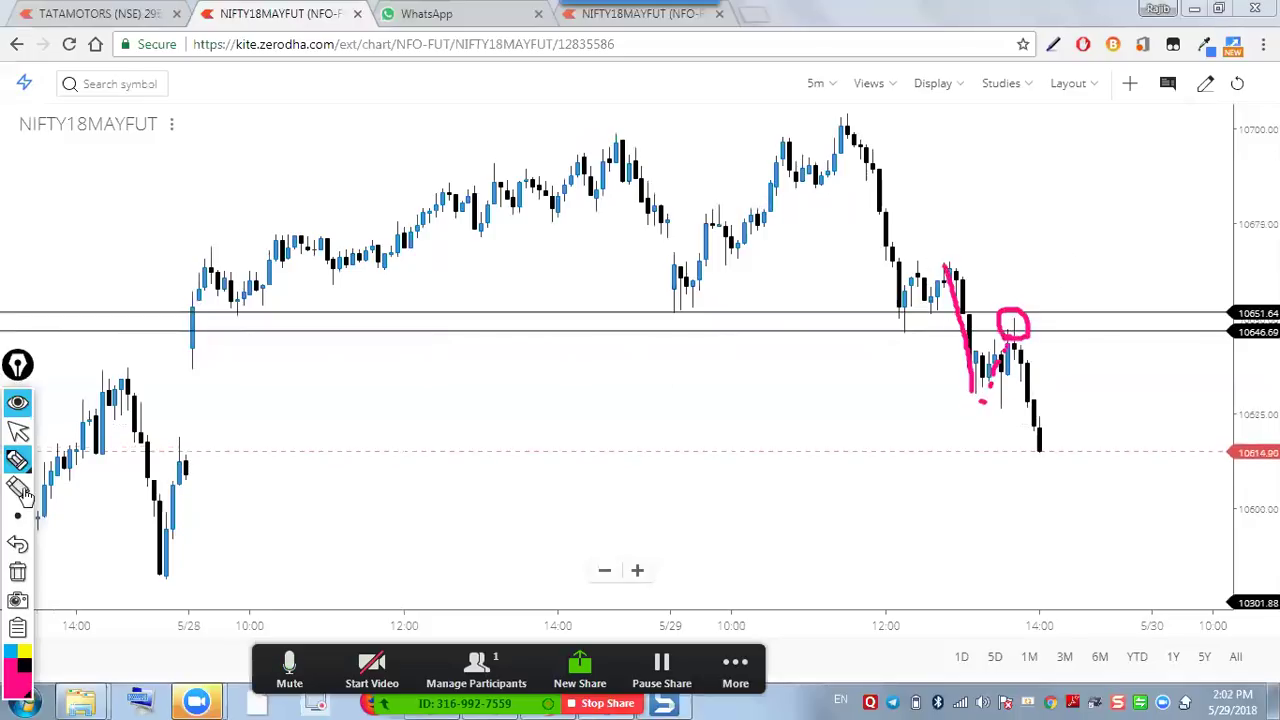
pyautogui.click(17, 571)
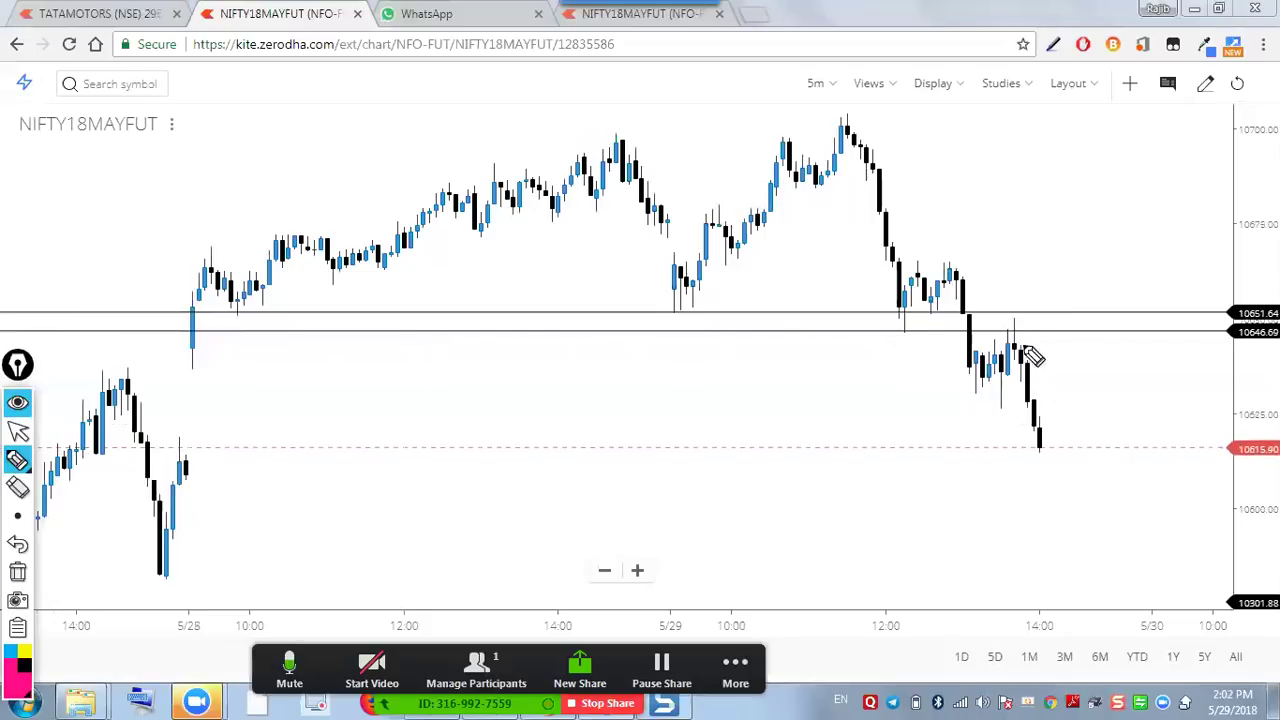
pyautogui.moveTo(1008, 269)
pyautogui.mouseDown()
pyautogui.moveTo(1008, 318)
pyautogui.moveTo(1020, 308)
pyautogui.mouseUp()
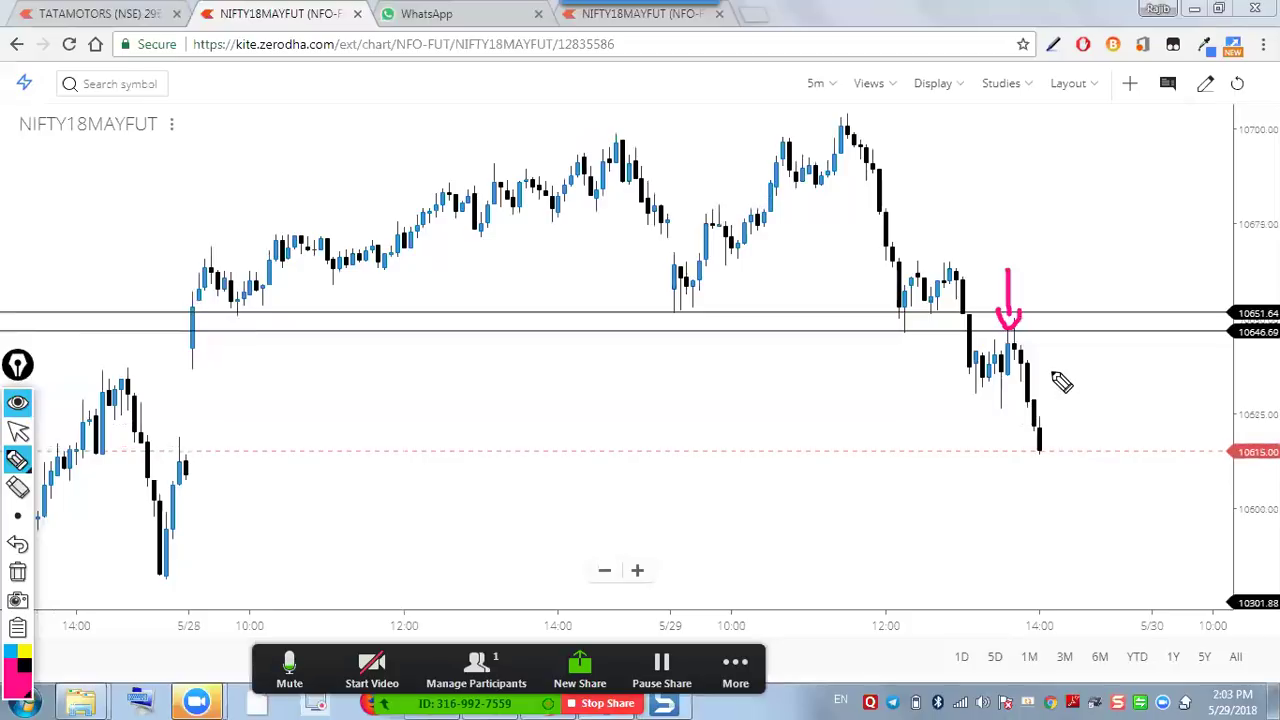
# Erase the pink arrow and switch to the NIFTY18MAYFUT hourly chart, zooming to inspect it
pyautogui.click(17, 575)
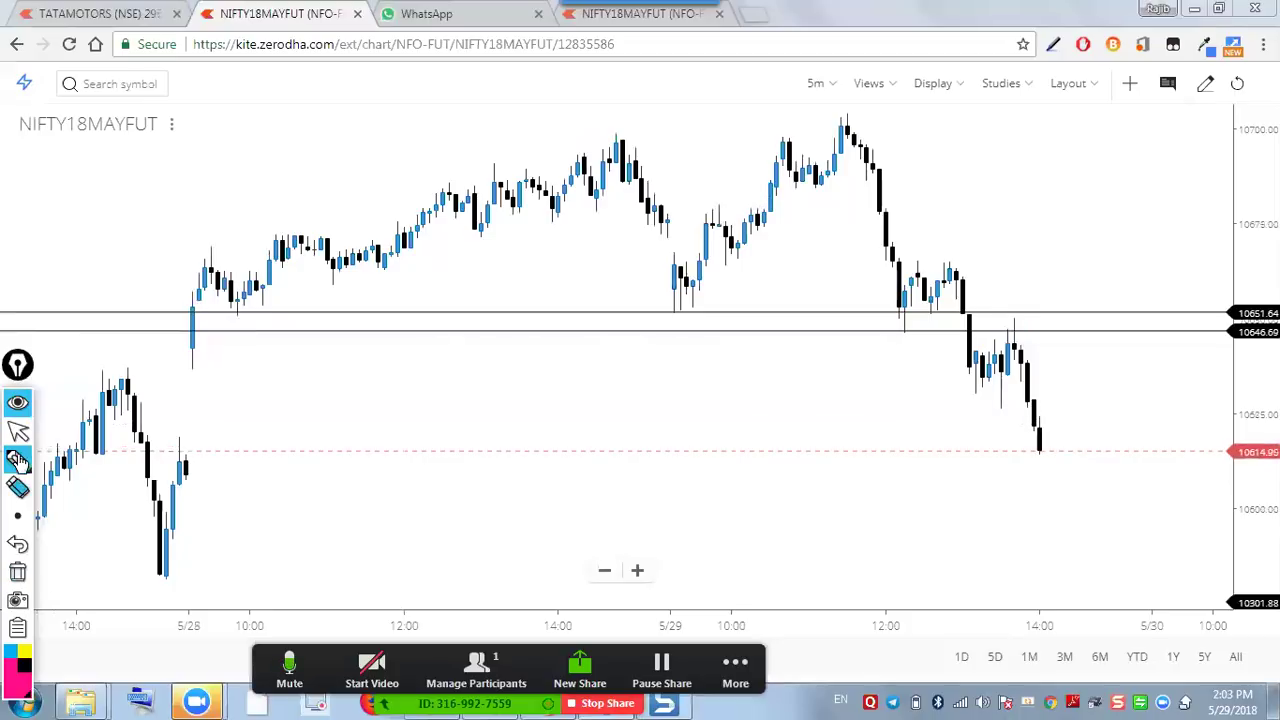
pyautogui.click(18, 430)
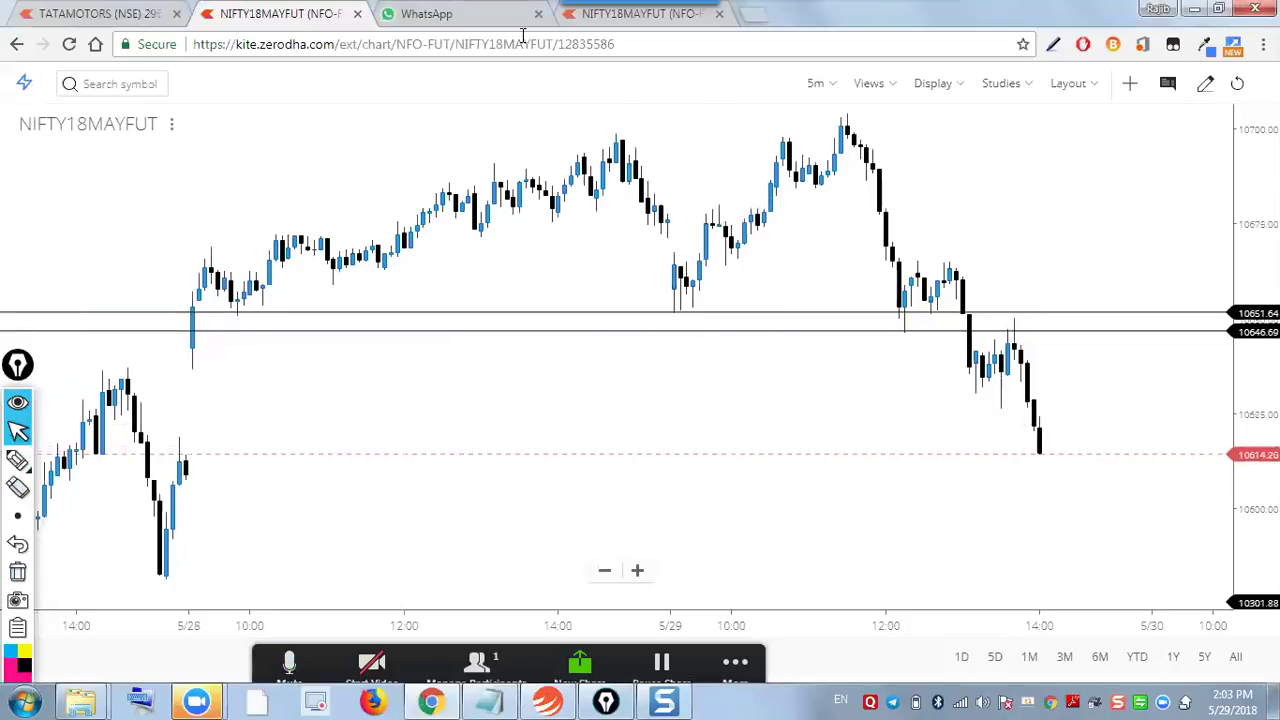
pyautogui.click(636, 16)
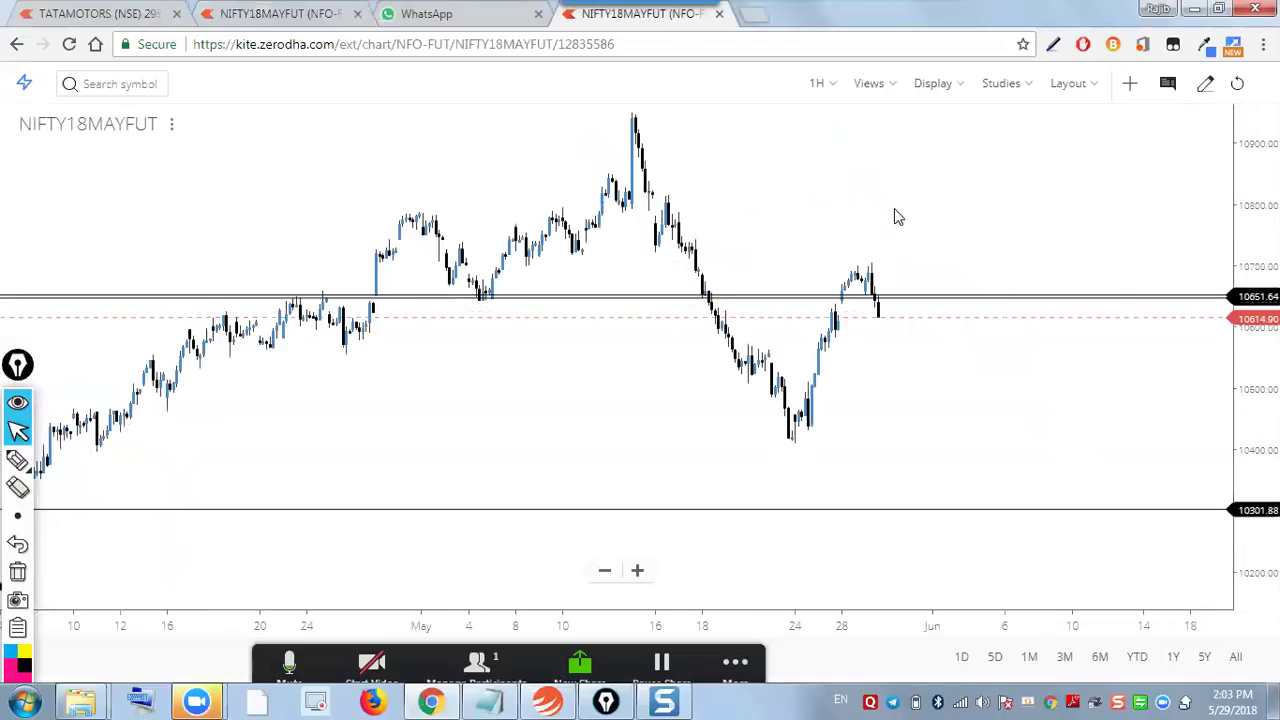
pyautogui.scroll(-3, 896, 214)
pyautogui.scroll(4, 896, 214)
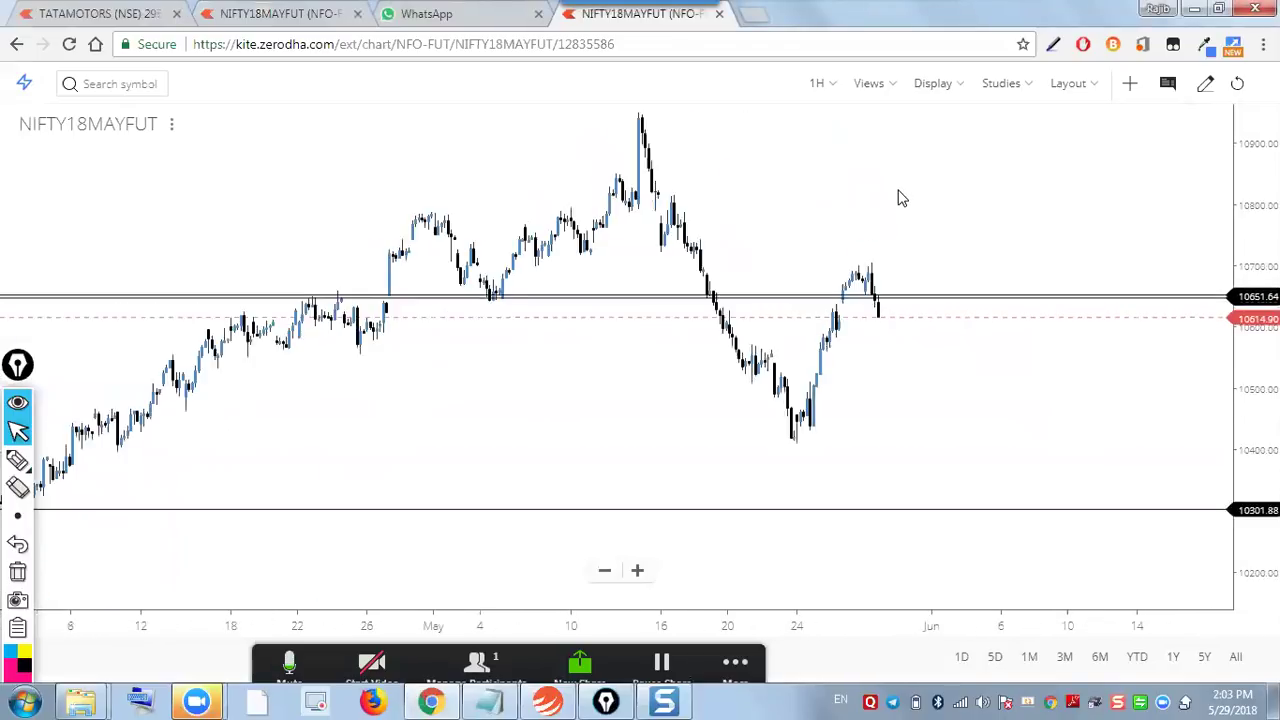
pyautogui.scroll(-2, 918, 216)
pyautogui.scroll(3, 918, 216)
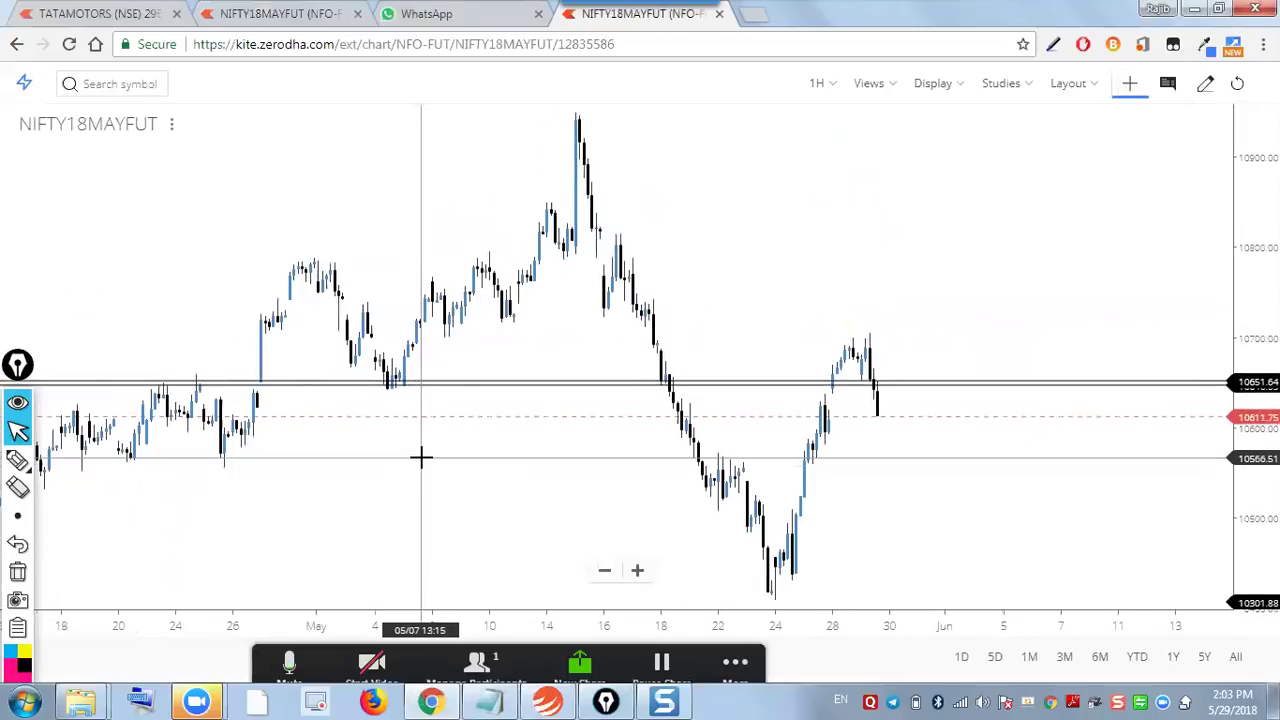
pyautogui.scroll(-2, 425, 458)
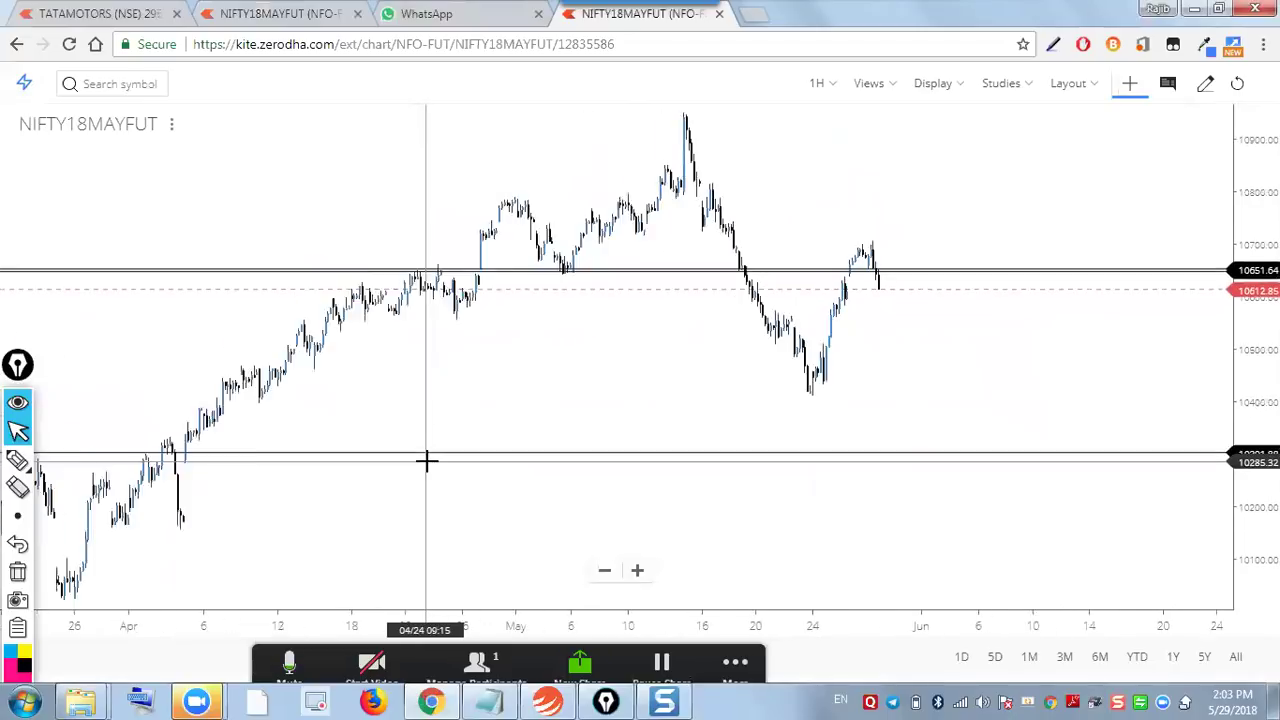
pyautogui.scroll(2, 425, 458)
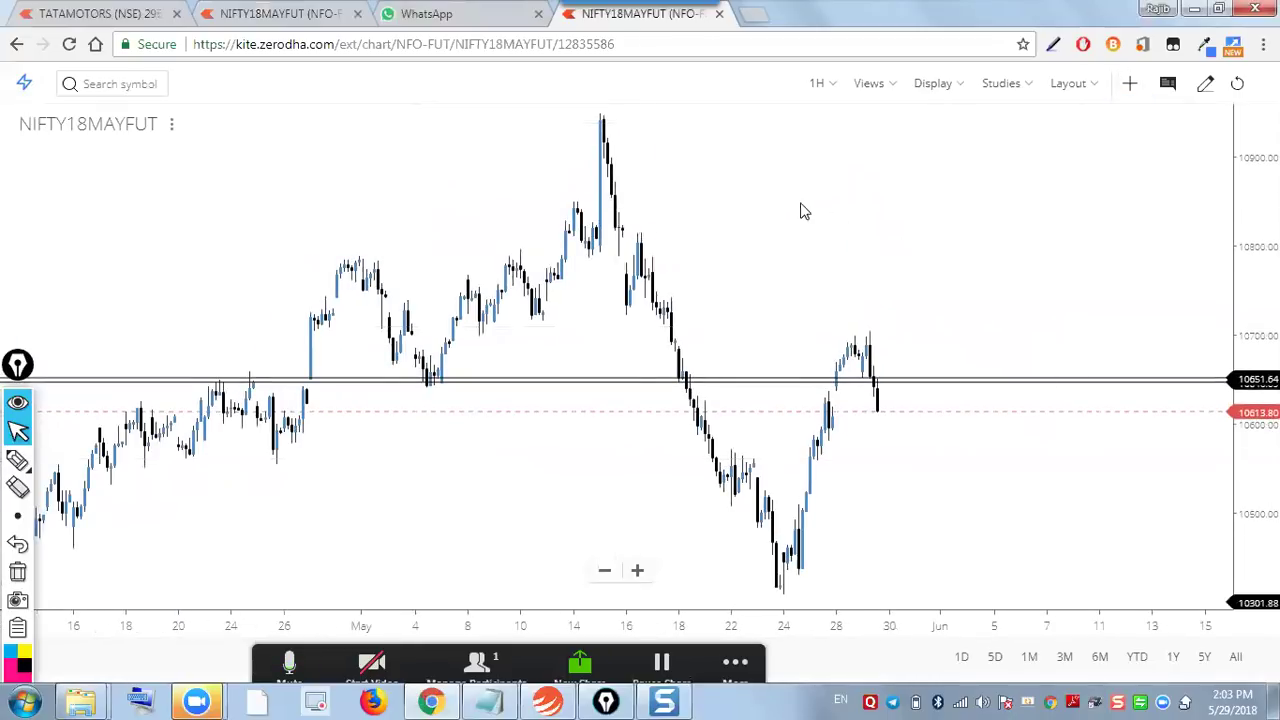
# Pan to earlier candles, enable the crosshair and bring up the drawing tools list
pyautogui.moveTo(805, 210); pyautogui.dragTo(868, 203)
pyautogui.click(1130, 85)
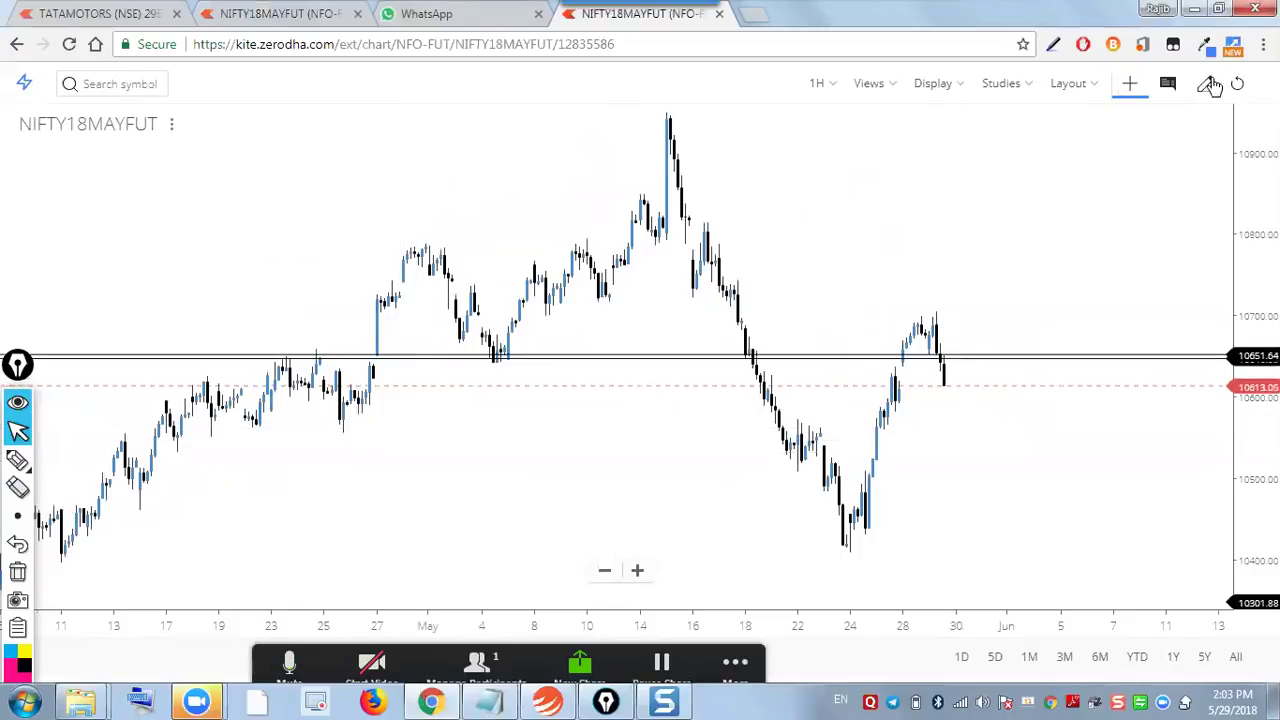
pyautogui.click(86, 123)
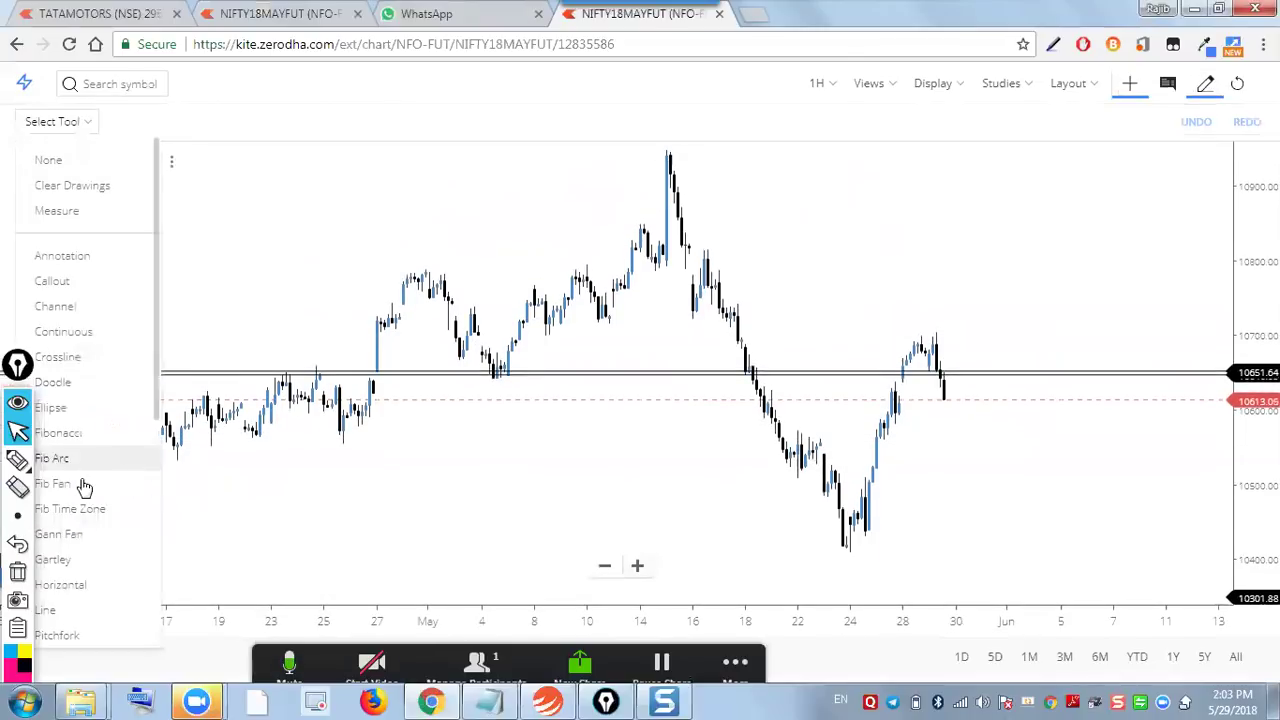
# Add a horizontal line at 10554.71, removing the accidental 10466.73 line
pyautogui.click(77, 580)
pyautogui.click(303, 444)
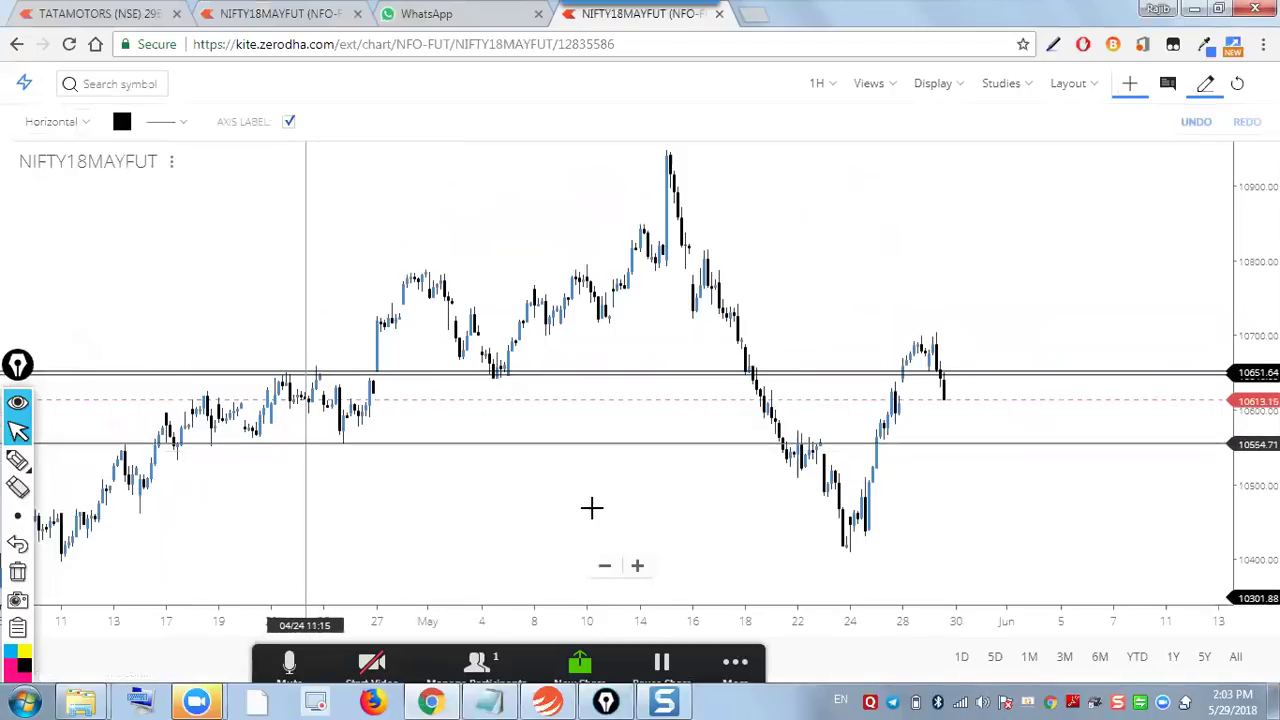
pyautogui.click(591, 510)
pyautogui.click(1196, 121)
pyautogui.click(1205, 88)
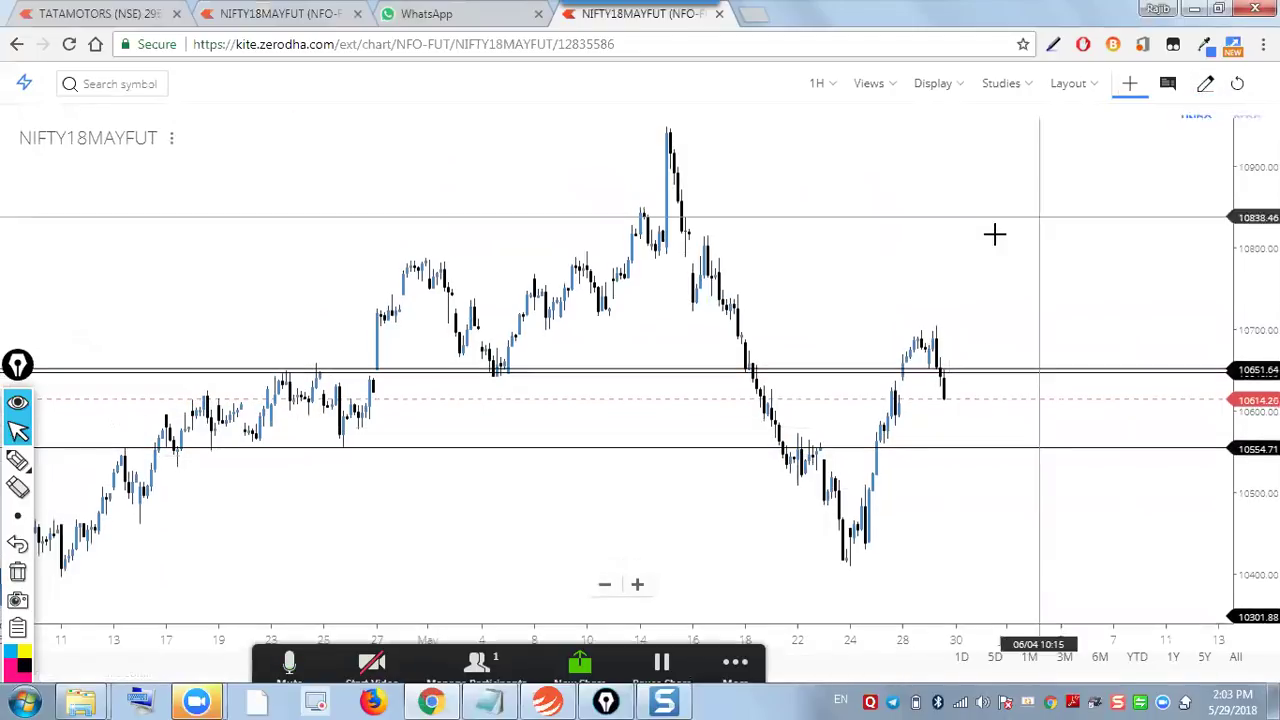
pyautogui.moveTo(220, 331)
pyautogui.mouseDown()
pyautogui.moveTo(463, 220)
pyautogui.moveTo(362, 208)
pyautogui.mouseUp()
# Sketch pink marks along the 10554 support and expected bounce path, then clear them
pyautogui.click(18, 460)
pyautogui.moveTo(150, 405); pyautogui.dragTo(225, 400)
pyautogui.moveTo(237, 399); pyautogui.dragTo(384, 403)
pyautogui.moveTo(834, 400)
pyautogui.mouseDown()
pyautogui.moveTo(909, 408)
pyautogui.moveTo(917, 382)
pyautogui.moveTo(934, 386)
pyautogui.moveTo(951, 316)
pyautogui.mouseUp()
pyautogui.moveTo(994, 401); pyautogui.dragTo(1036, 401)
pyautogui.moveTo(1000, 340); pyautogui.dragTo(1006, 401)
pyautogui.click(17, 571)
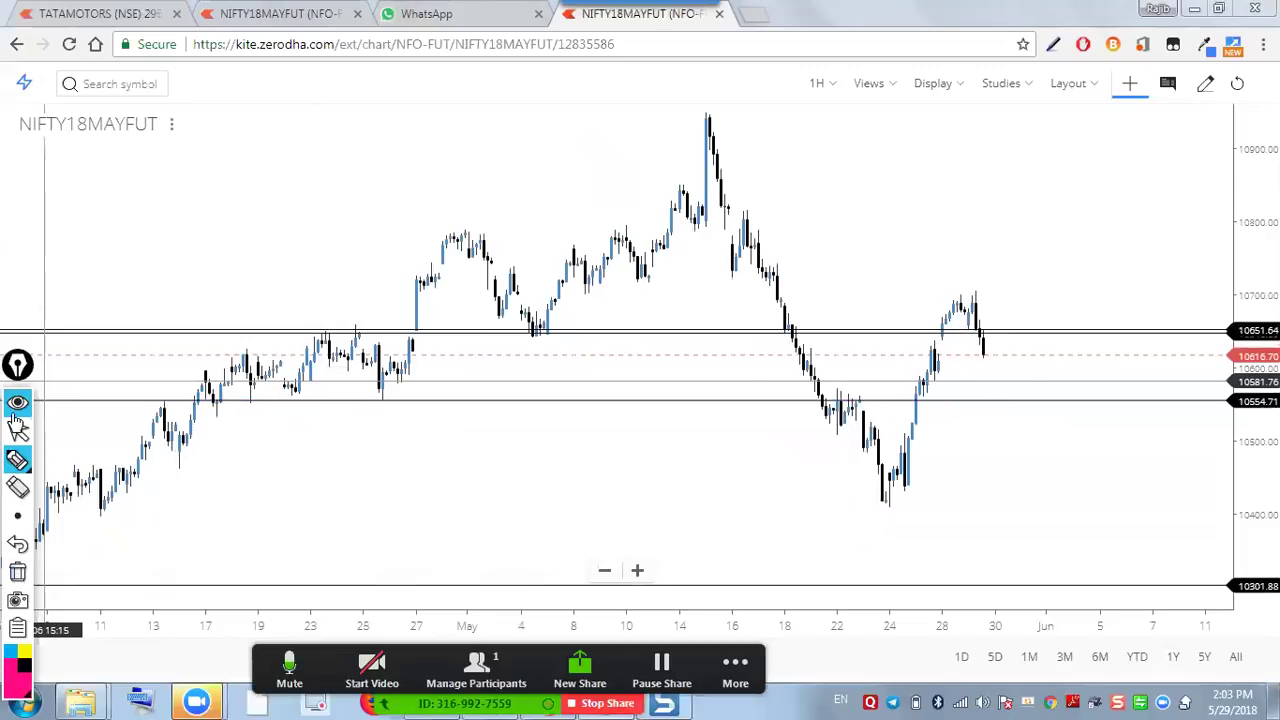
pyautogui.click(18, 428)
# Choose 5 Min candles, then briefly mark the recent-high and 10554 levels in pink and clear them
pyautogui.click(827, 85)
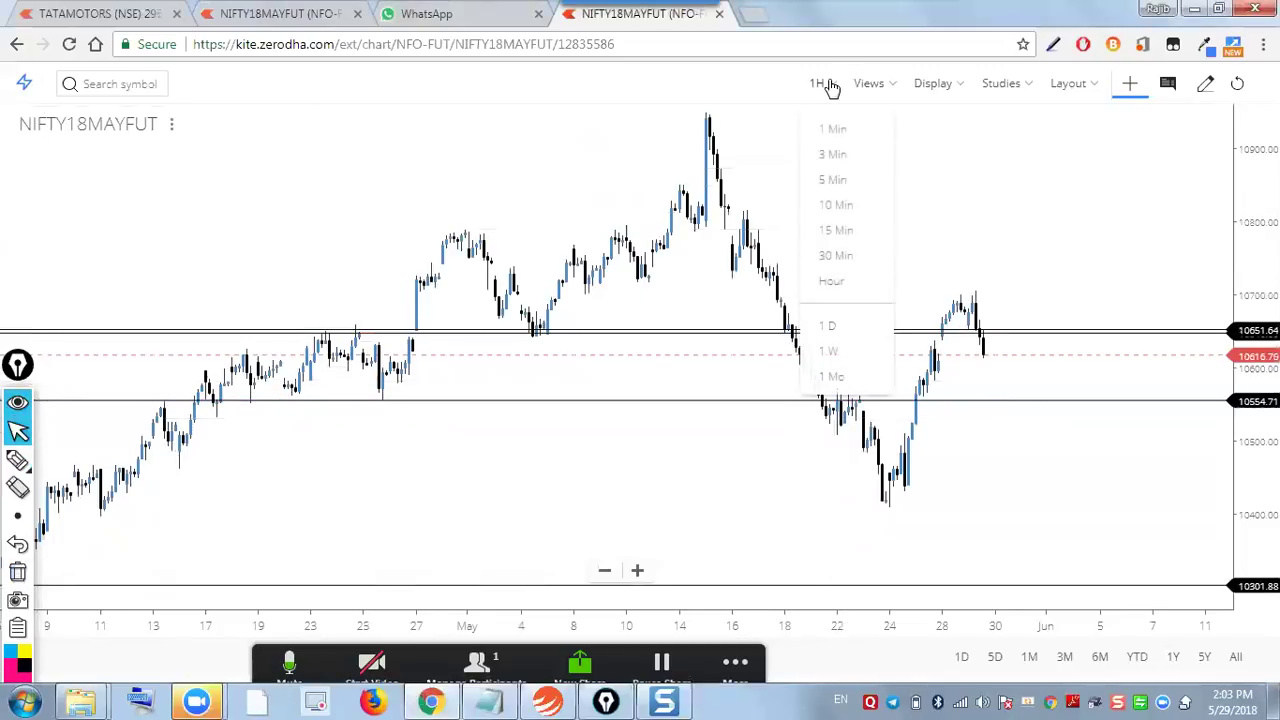
pyautogui.click(832, 182)
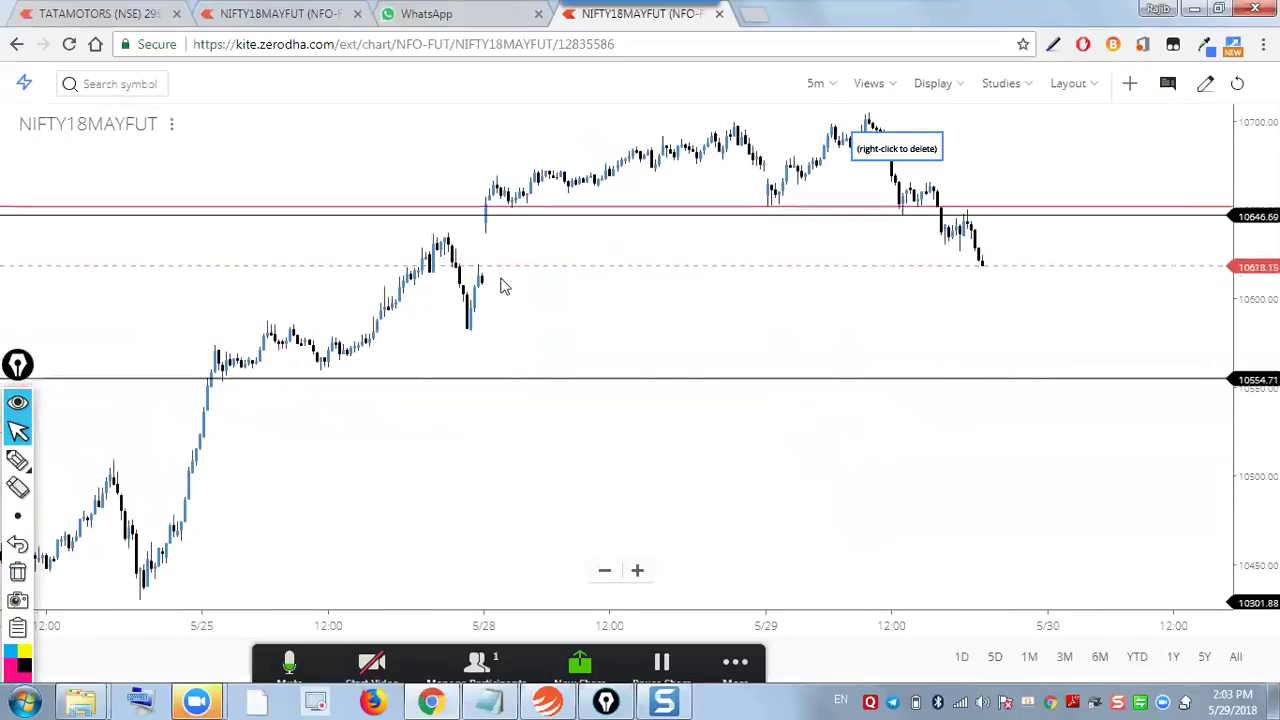
pyautogui.moveTo(18, 483)
pyautogui.click(17, 460)
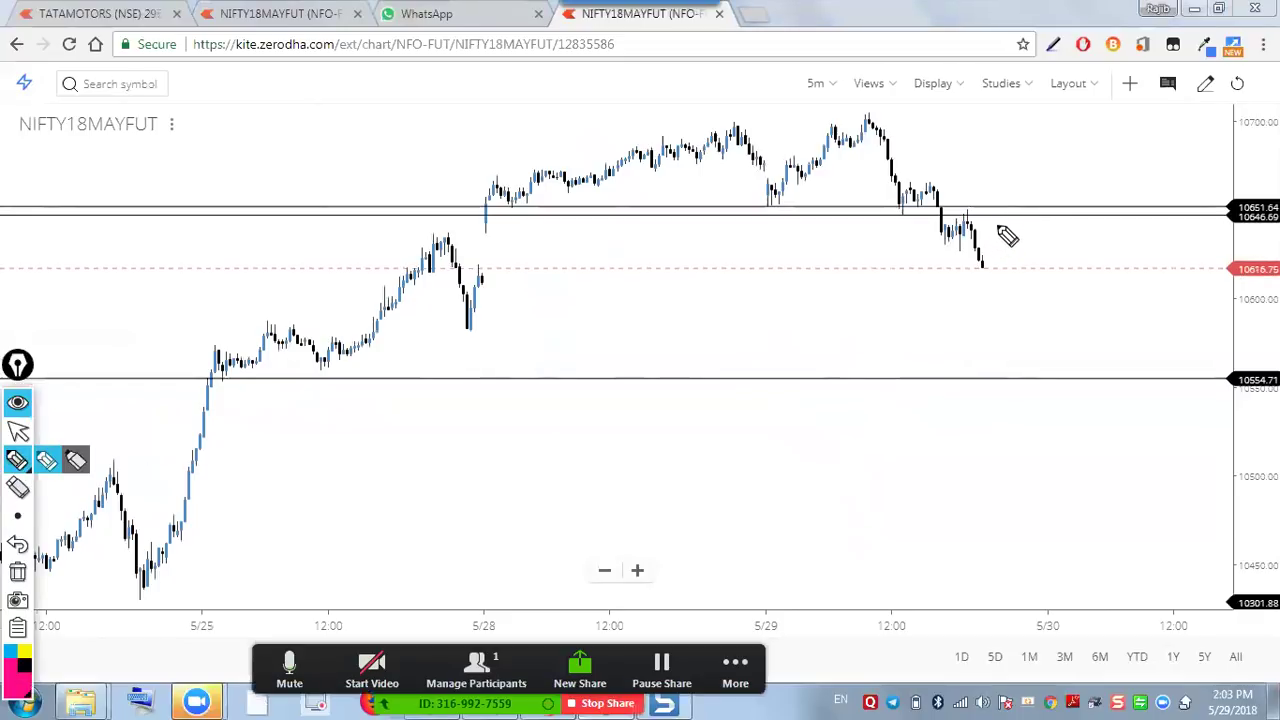
pyautogui.moveTo(1010, 222); pyautogui.dragTo(1042, 222)
pyautogui.moveTo(1022, 378); pyautogui.dragTo(1041, 378)
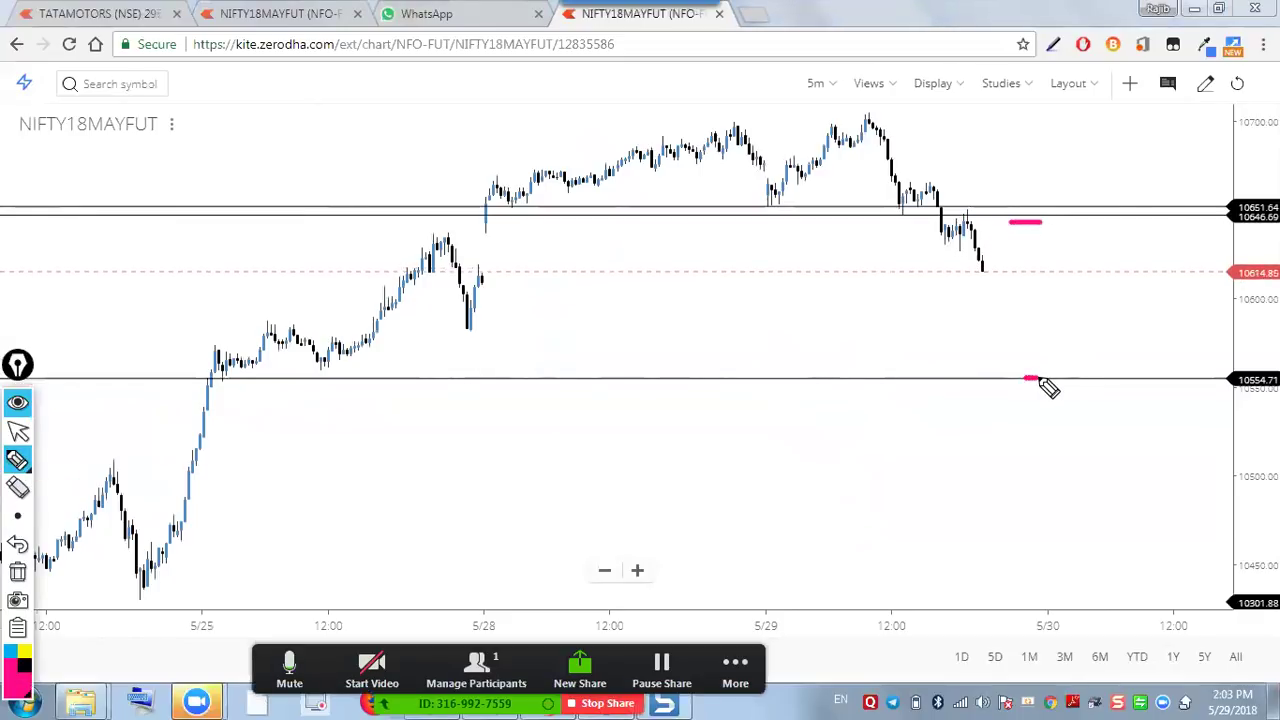
pyautogui.click(18, 430)
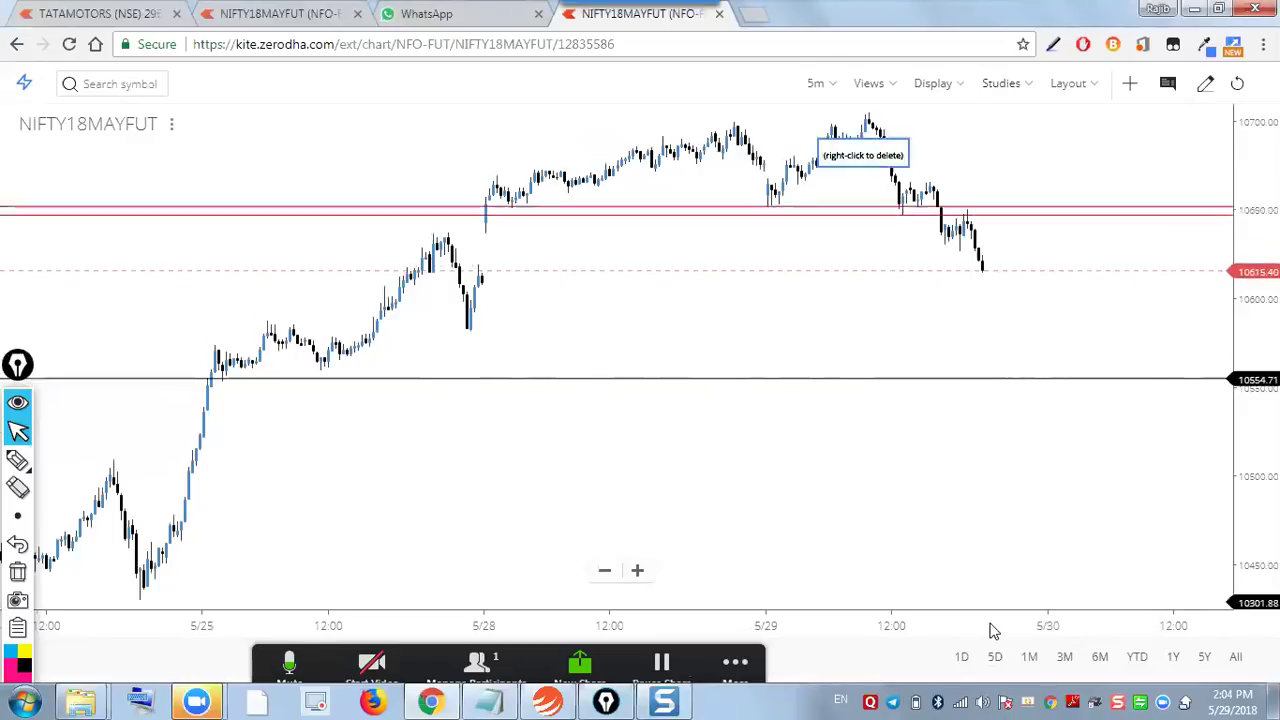
# Bring up the FHI Members Area chat and briefly circle the 'sl hit' message in pink
pyautogui.click(895, 701)
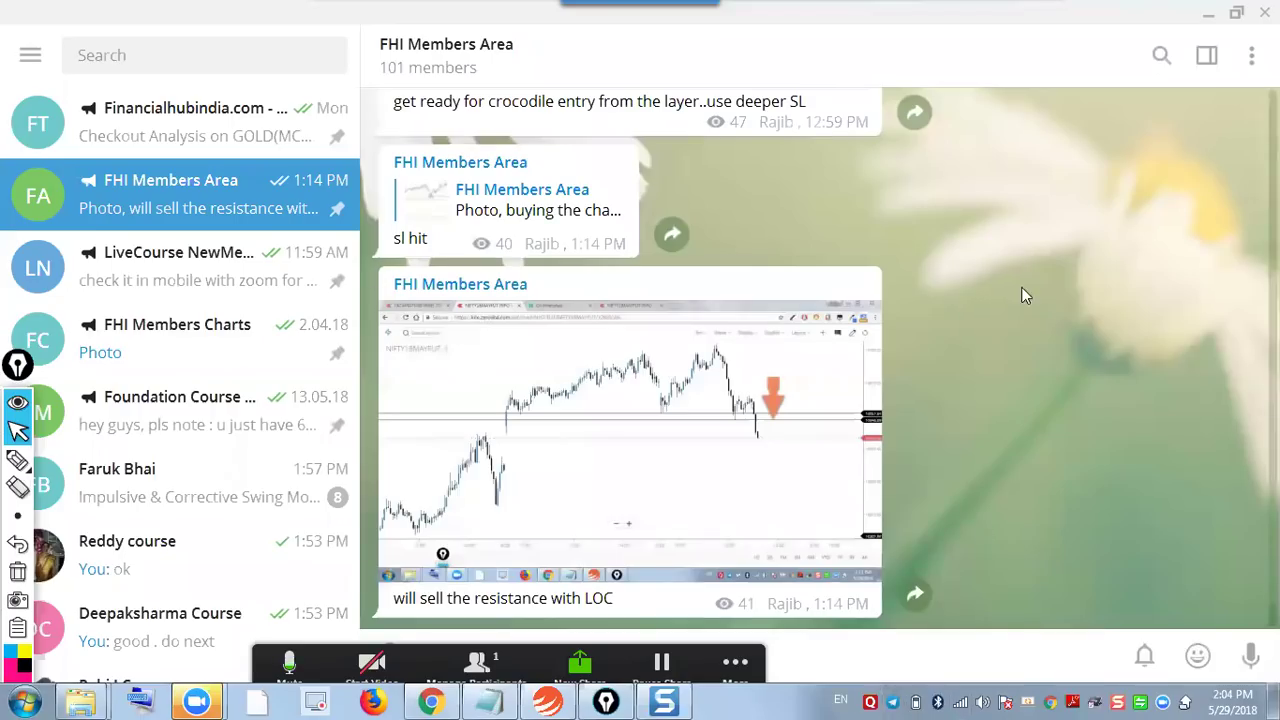
pyautogui.click(18, 460)
pyautogui.moveTo(377, 253)
pyautogui.mouseDown()
pyautogui.moveTo(426, 240)
pyautogui.moveTo(406, 251)
pyautogui.moveTo(428, 277)
pyautogui.mouseUp()
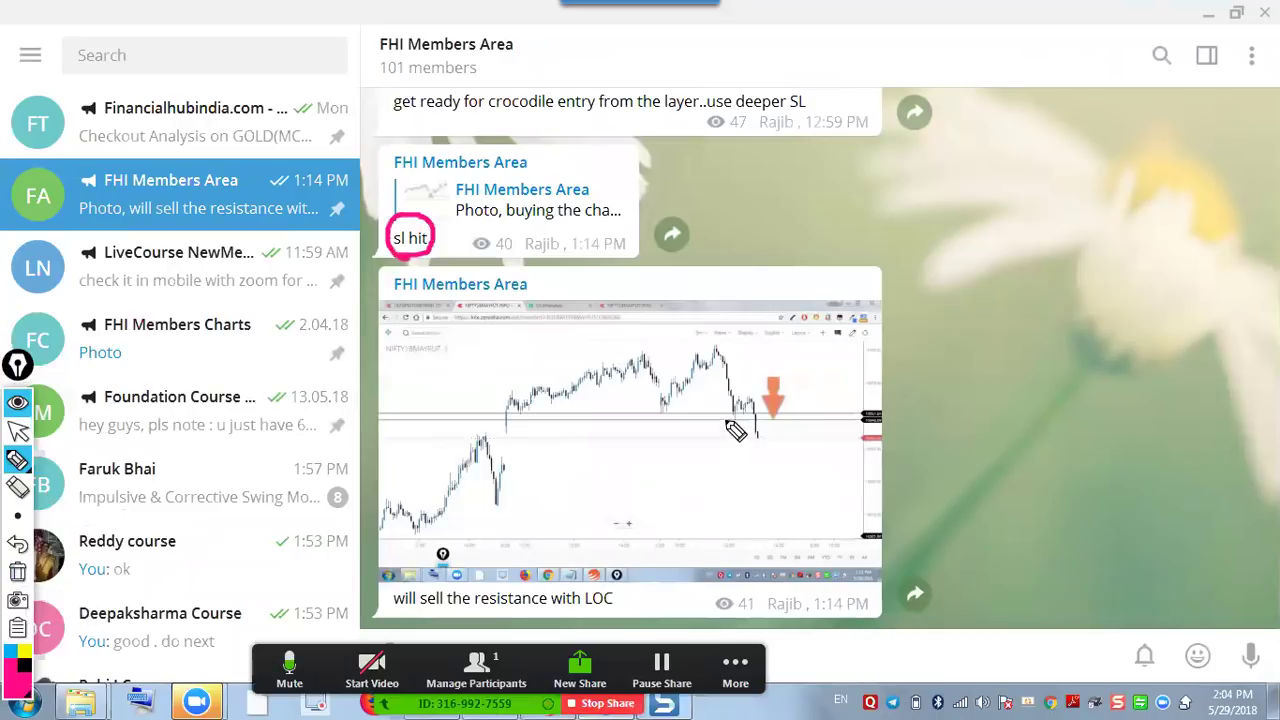
pyautogui.click(17, 572)
pyautogui.click(18, 430)
# View the posted chart photo full size, marking both support touches and the breakdown in pink
pyautogui.click(385, 505)
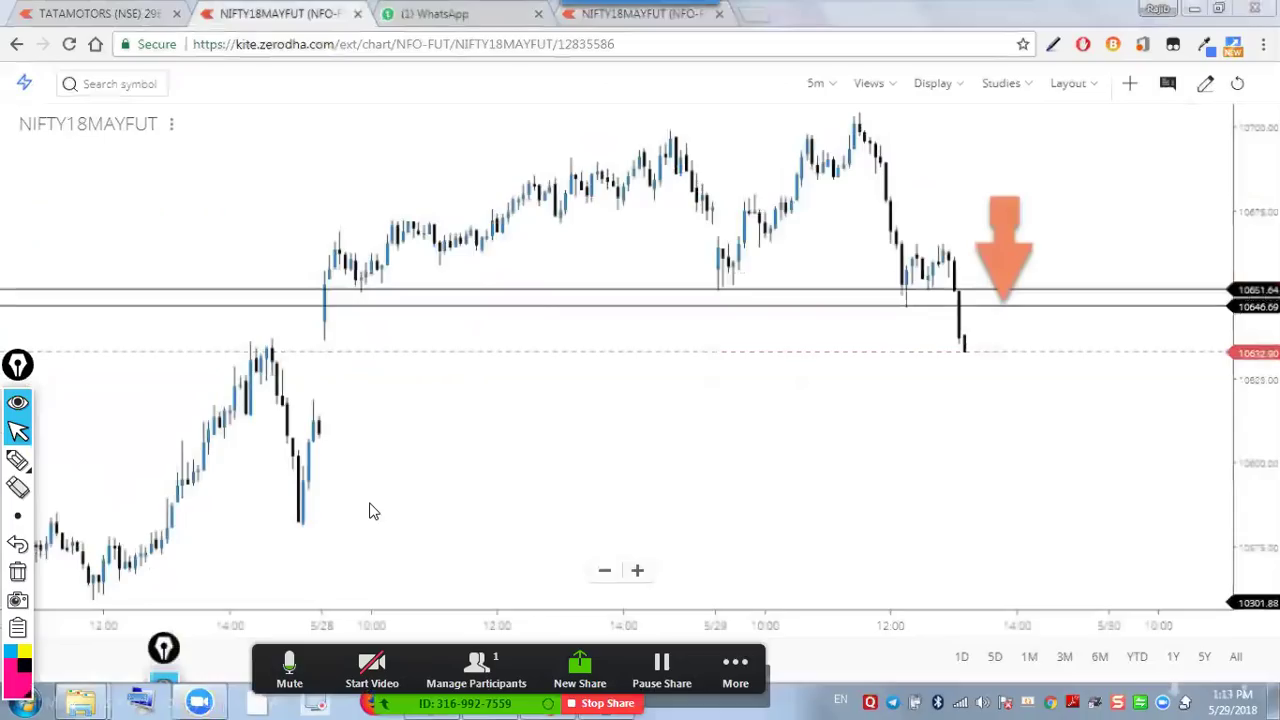
pyautogui.click(17, 459)
pyautogui.moveTo(320, 291); pyautogui.dragTo(416, 293)
pyautogui.moveTo(704, 289); pyautogui.dragTo(735, 289)
pyautogui.moveTo(903, 293); pyautogui.dragTo(1043, 298)
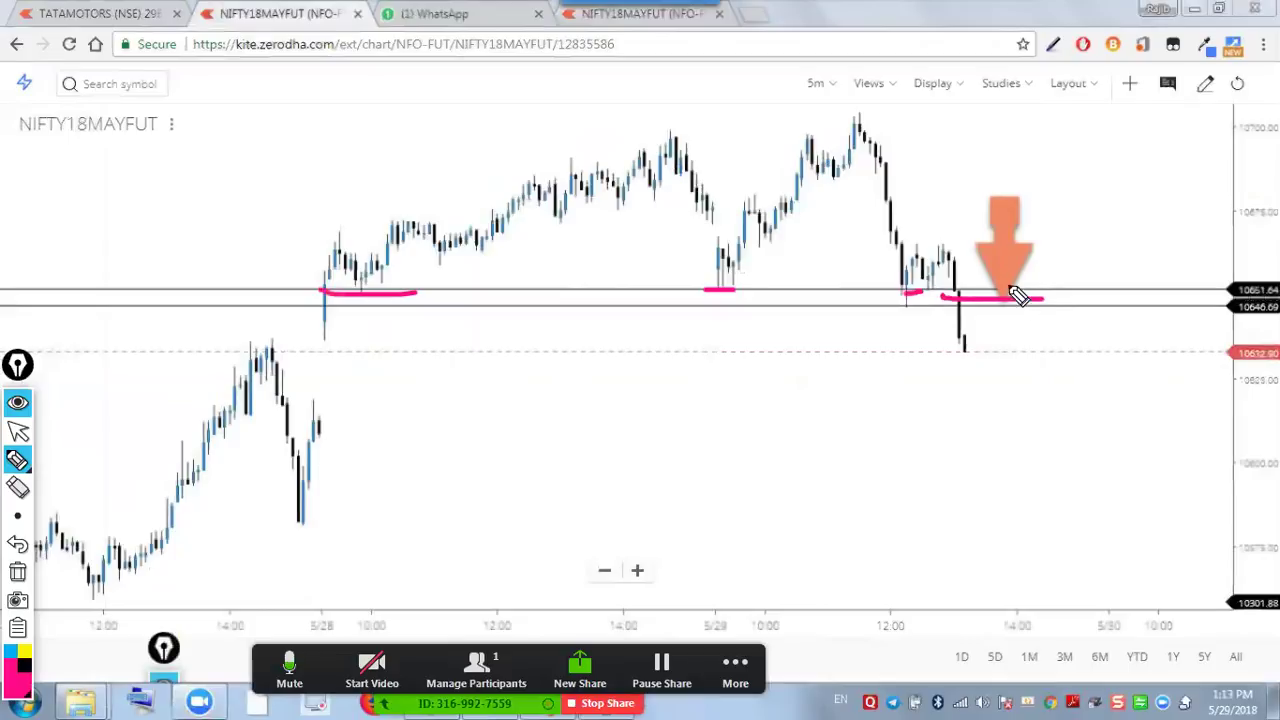
pyautogui.click(17, 572)
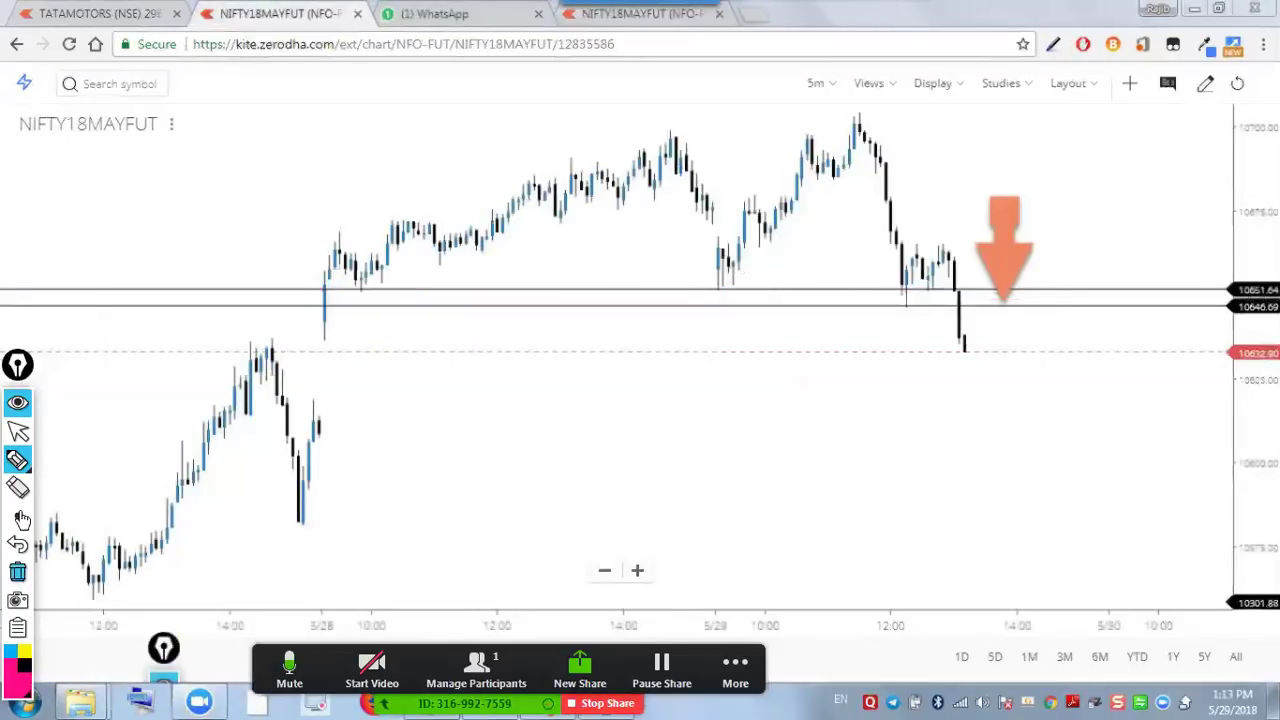
pyautogui.click(18, 431)
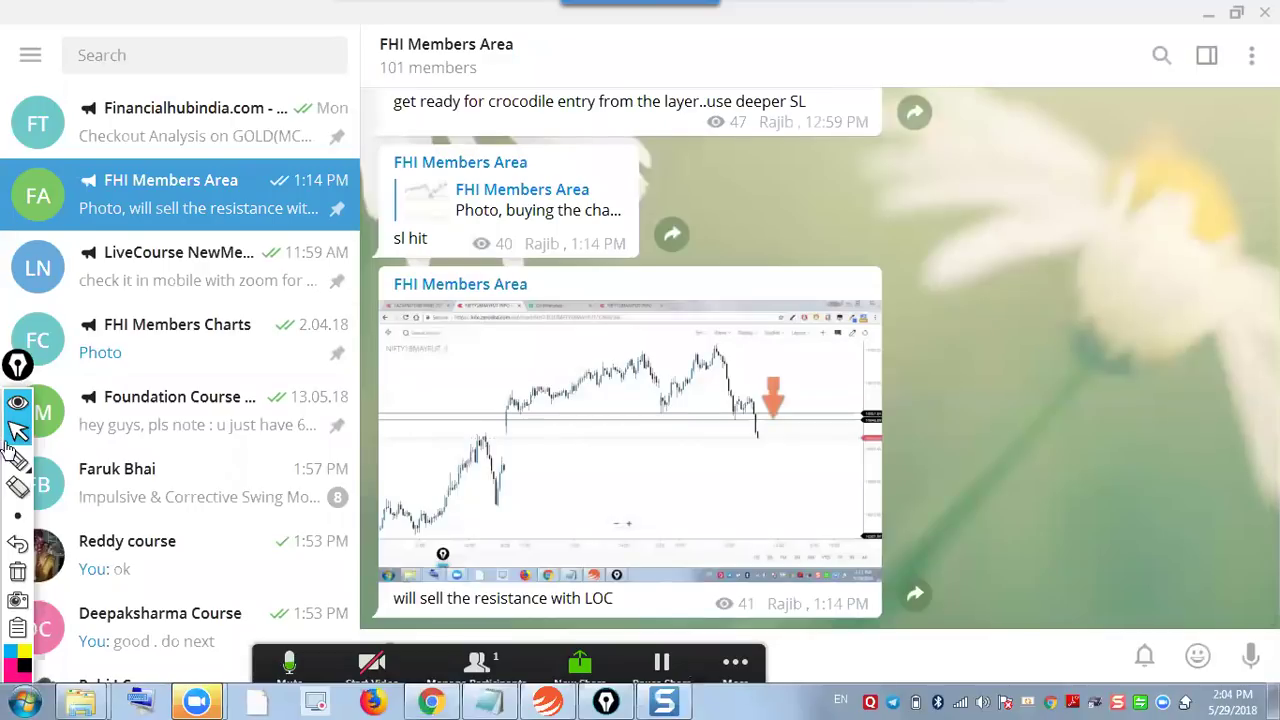
# Circle the FHI Members Area header in pink, then clear the mark
pyautogui.moveTo(442, 108)
pyautogui.mouseDown()
pyautogui.moveTo(380, 82)
pyautogui.moveTo(429, 92)
pyautogui.mouseUp()
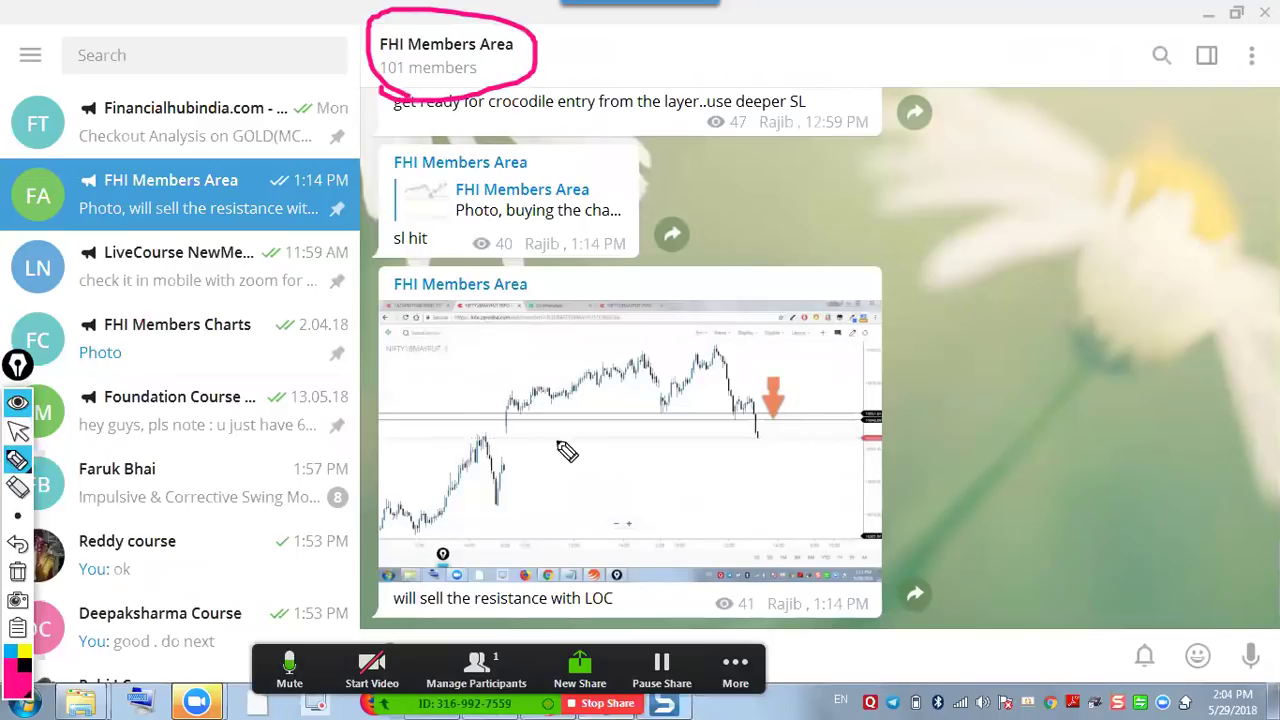
pyautogui.click(18, 571)
pyautogui.click(18, 430)
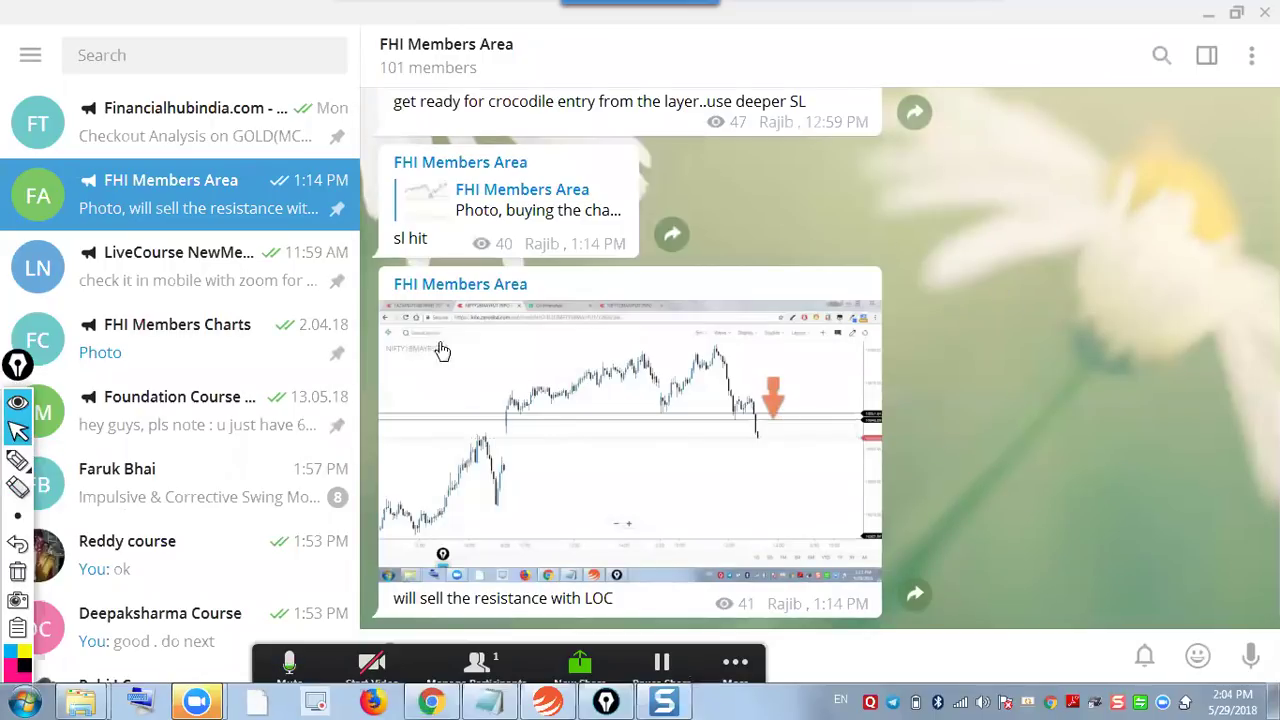
# Enter the Financialhubindia.com - PRICE ACTION TRADING channel, highlight its title and member count, and scroll its posts
pyautogui.click(166, 126)
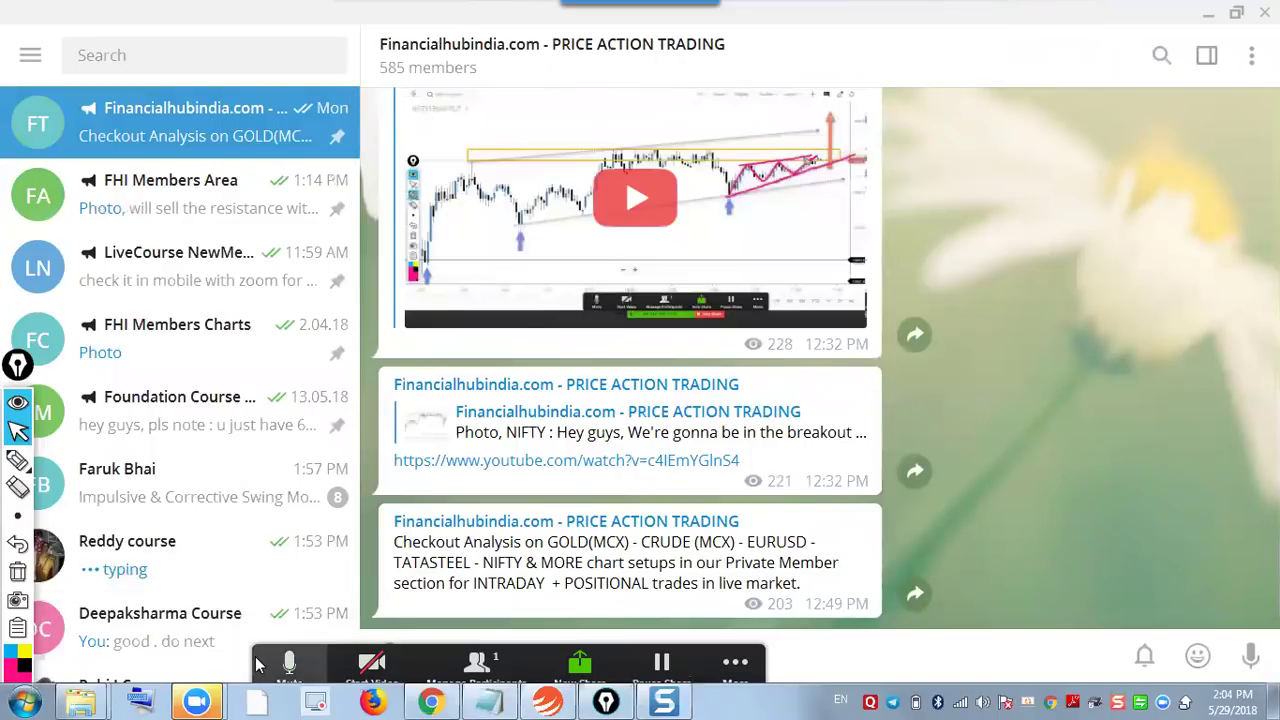
pyautogui.click(18, 460)
pyautogui.moveTo(391, 77)
pyautogui.mouseDown()
pyautogui.moveTo(365, 55)
pyautogui.moveTo(445, 98)
pyautogui.mouseUp()
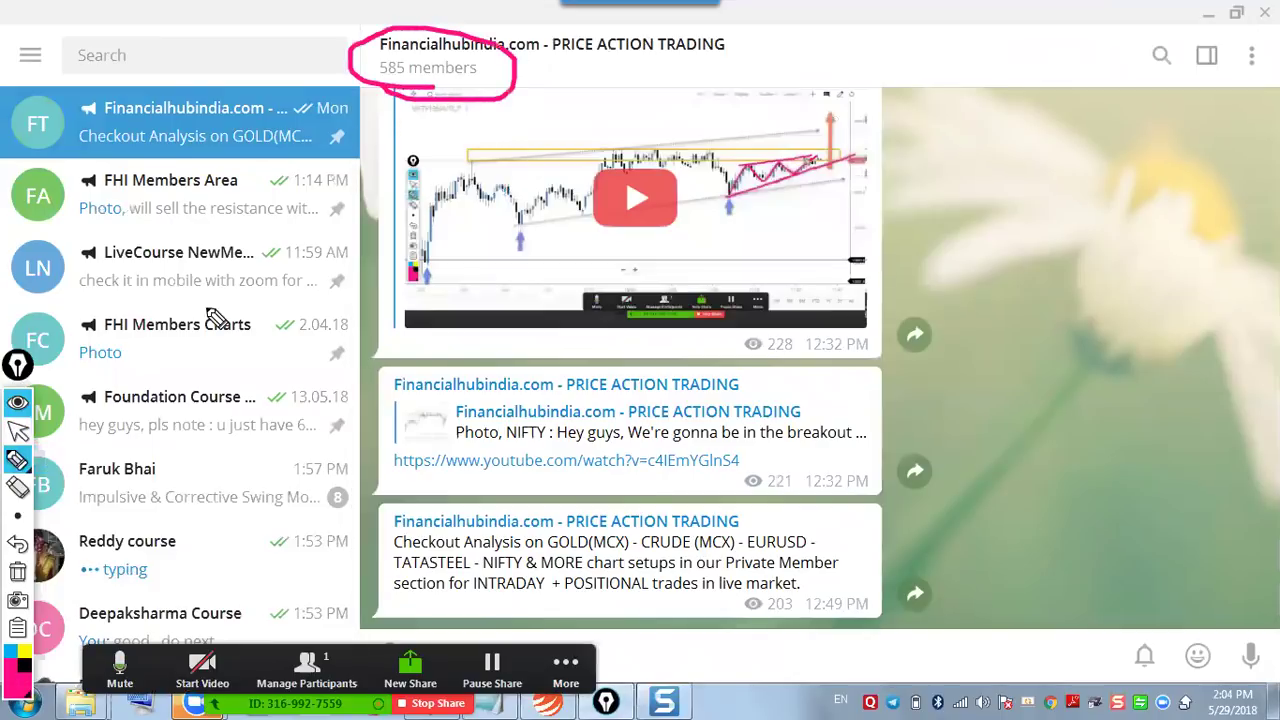
pyautogui.click(18, 571)
pyautogui.click(18, 430)
pyautogui.scroll(3, 1037, 425)
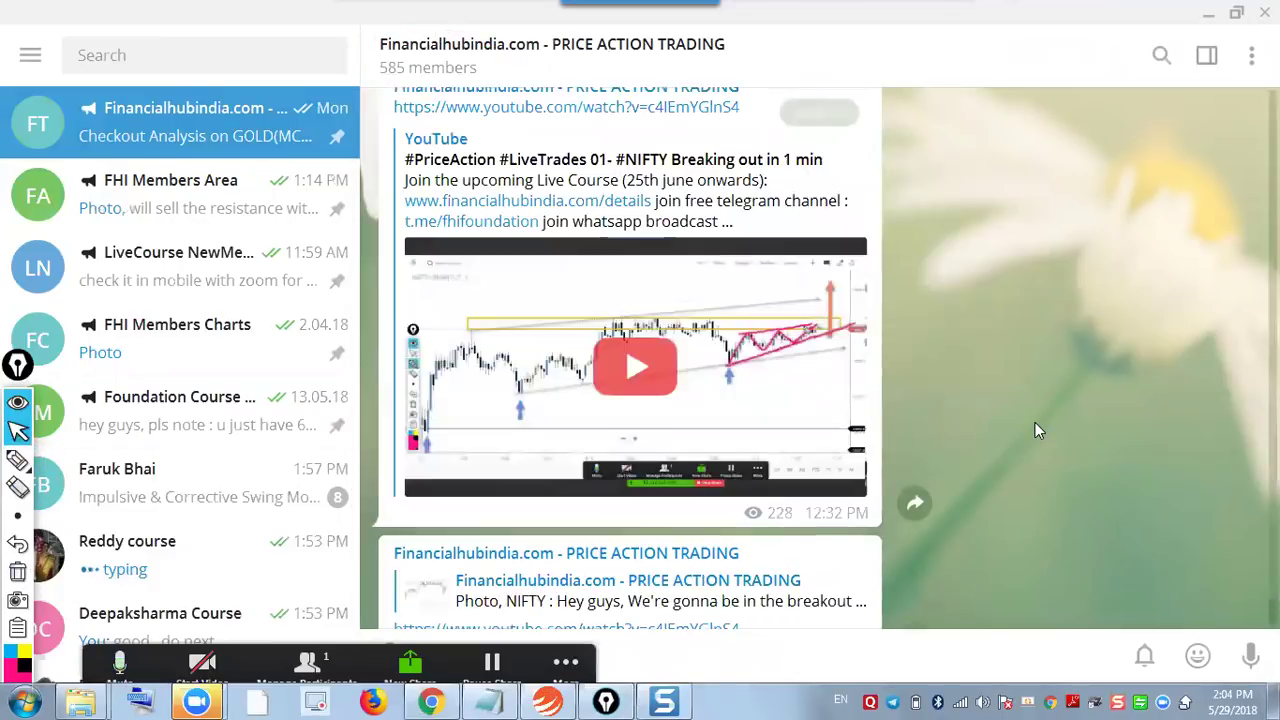
pyautogui.scroll(-3, 1038, 310)
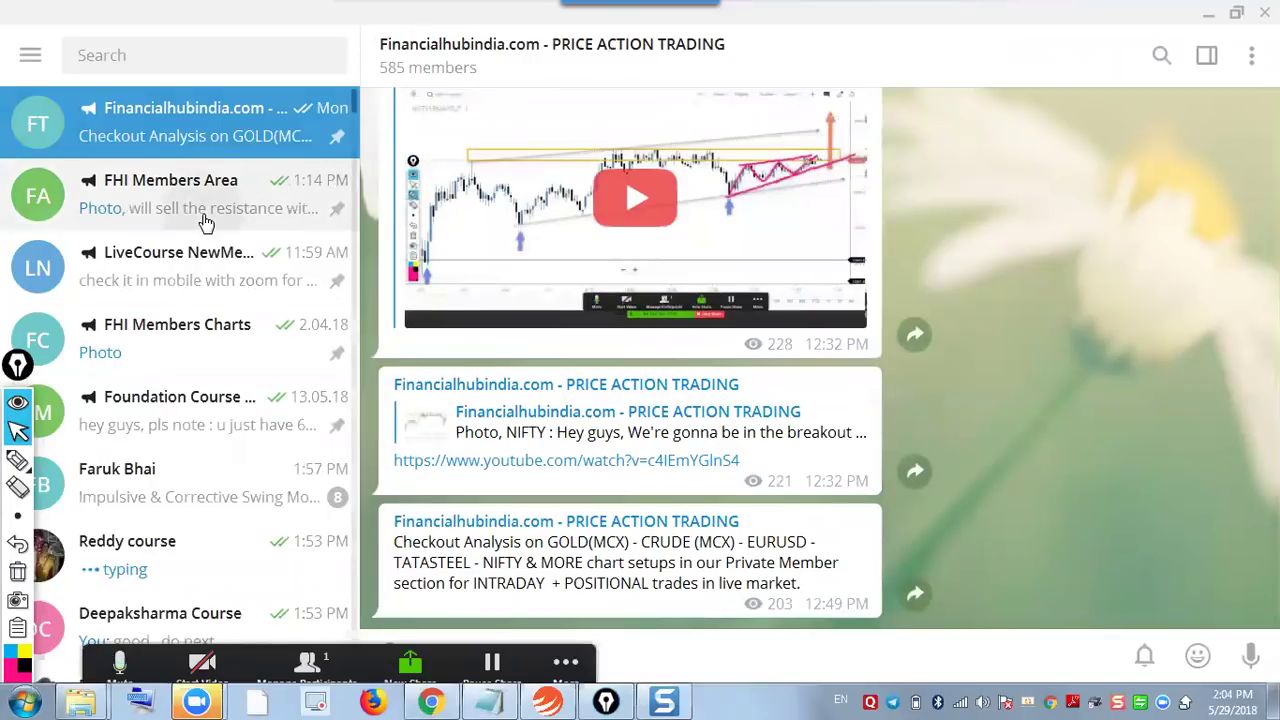